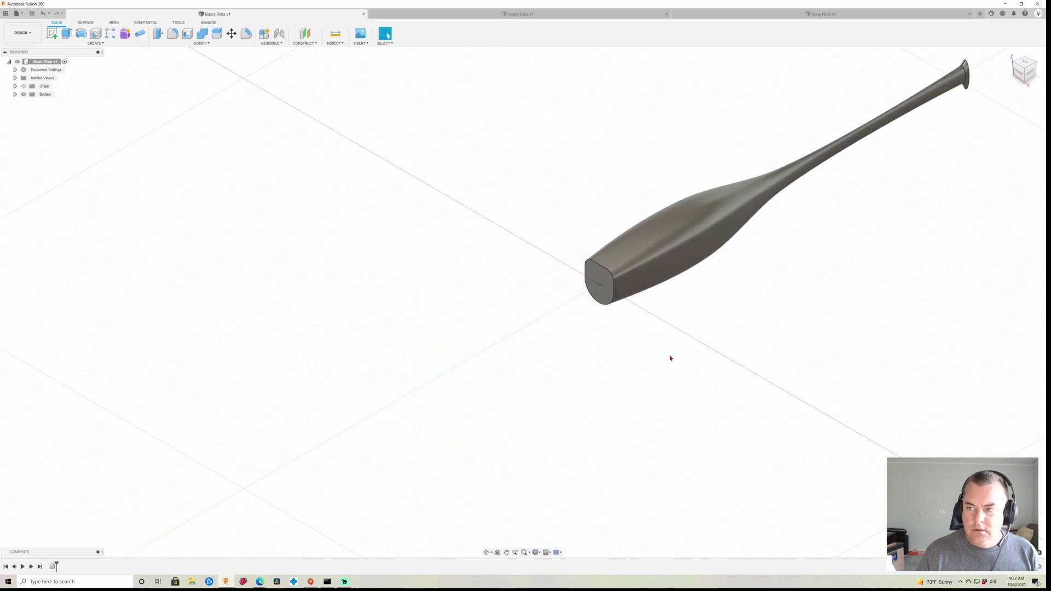
Show the plain lure body from the Right view and begin a new sketch
{"action": "middle_click_drag", "start_coordinate": [670, 358], "coordinate": [416, 387]}
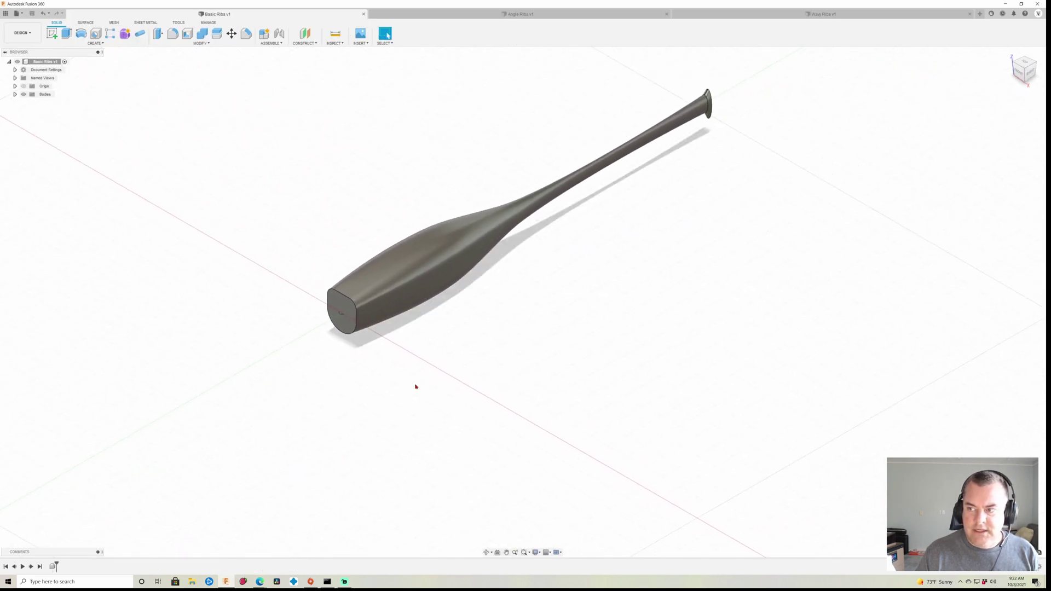
{"action": "left_click", "coordinate": [1029, 73]}
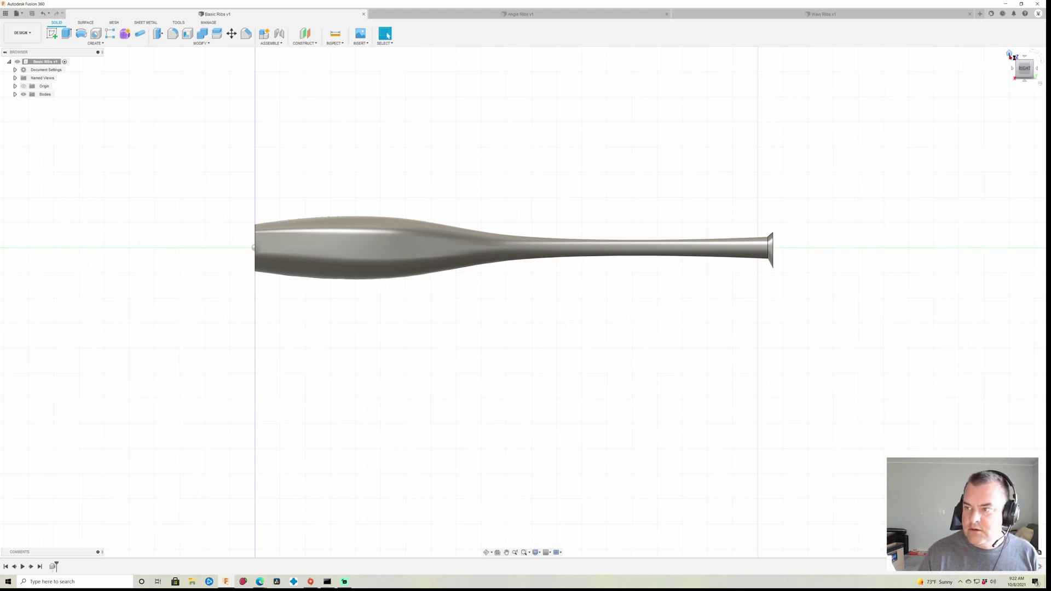
{"action": "left_click", "coordinate": [1011, 54]}
{"action": "middle_click_drag", "start_coordinate": [617, 406], "coordinate": [597, 394]}
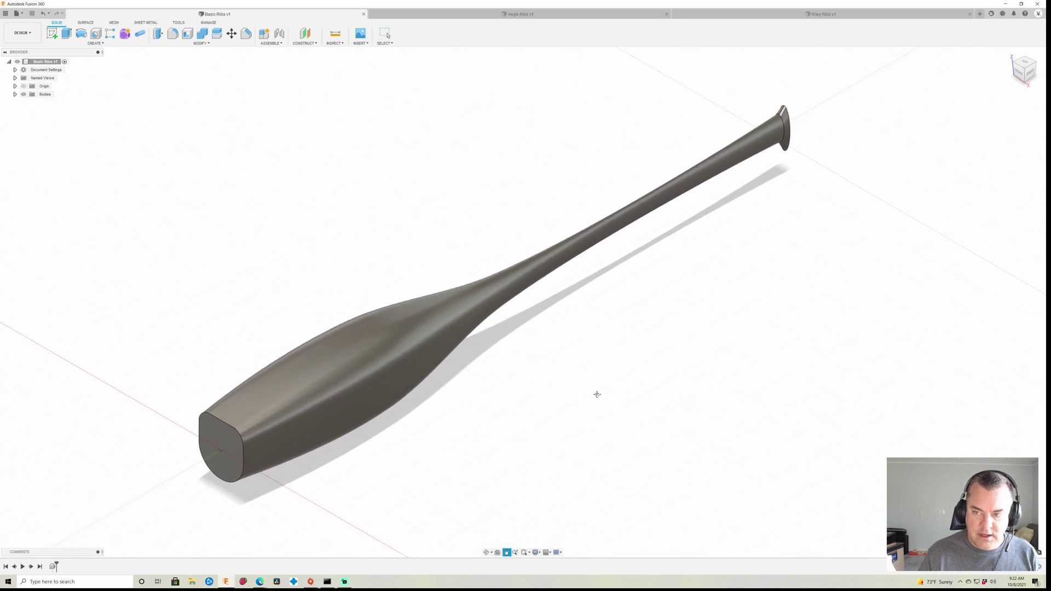
{"action": "key", "text": "Escape"}
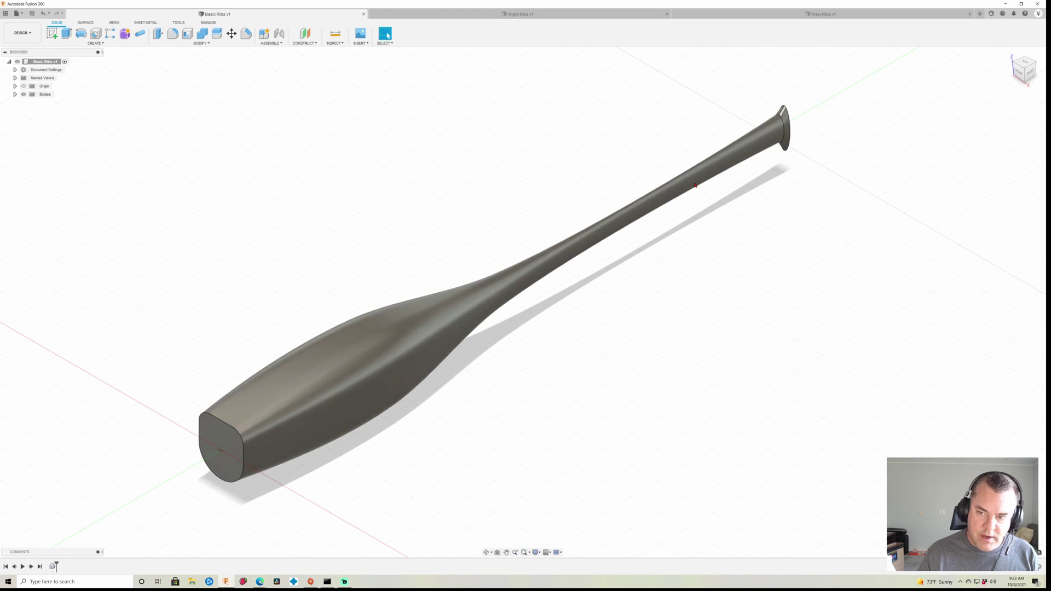
{"action": "left_click", "coordinate": [1030, 71]}
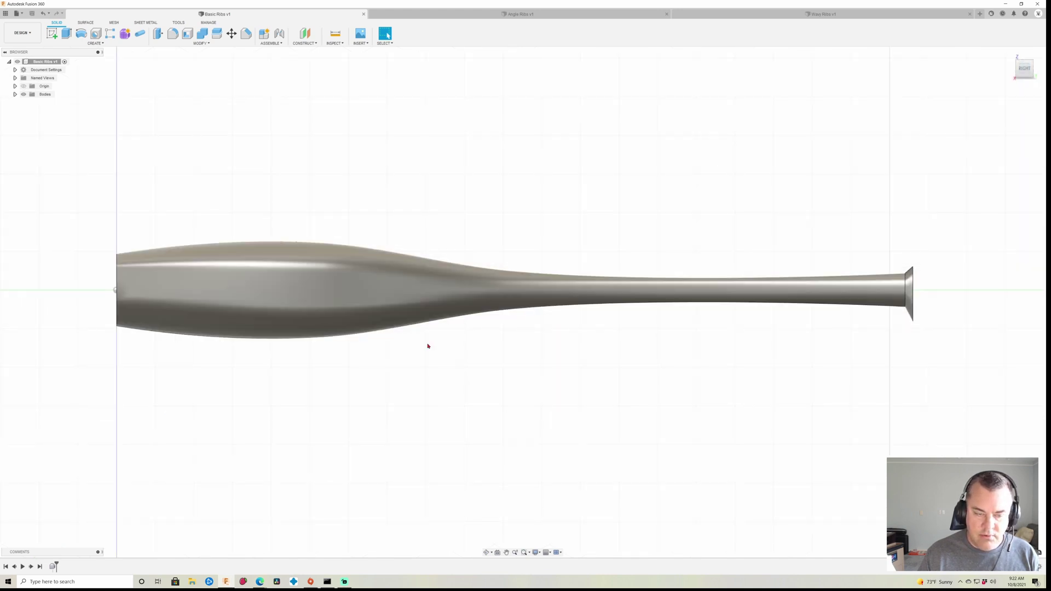
{"action": "left_click", "coordinate": [54, 34]}
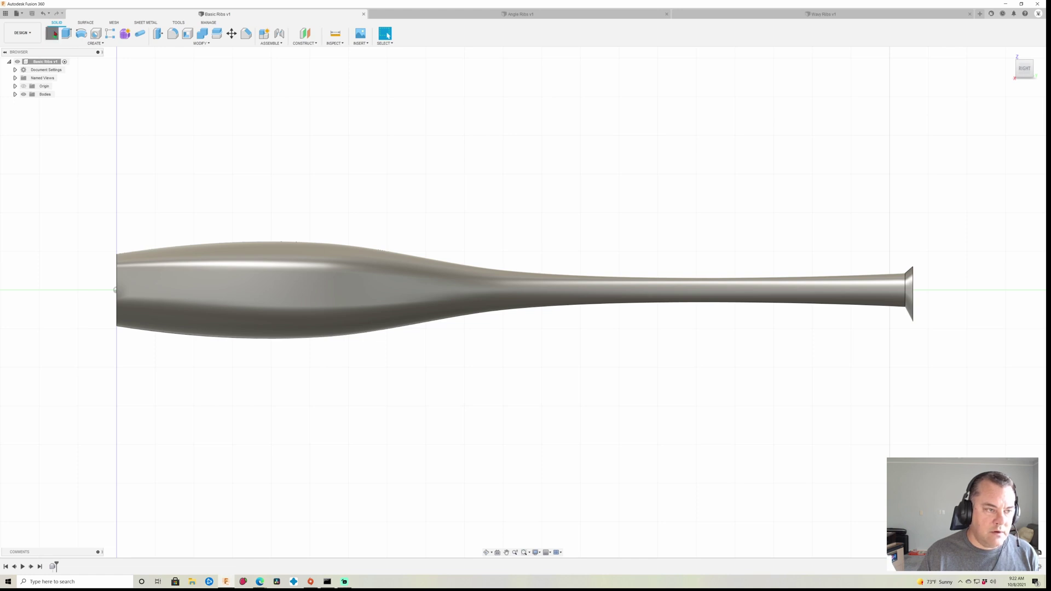
Sketch on the lengthwise plane a vertical line spanning the lure body just behind the nose
{"action": "left_click", "coordinate": [135, 267]}
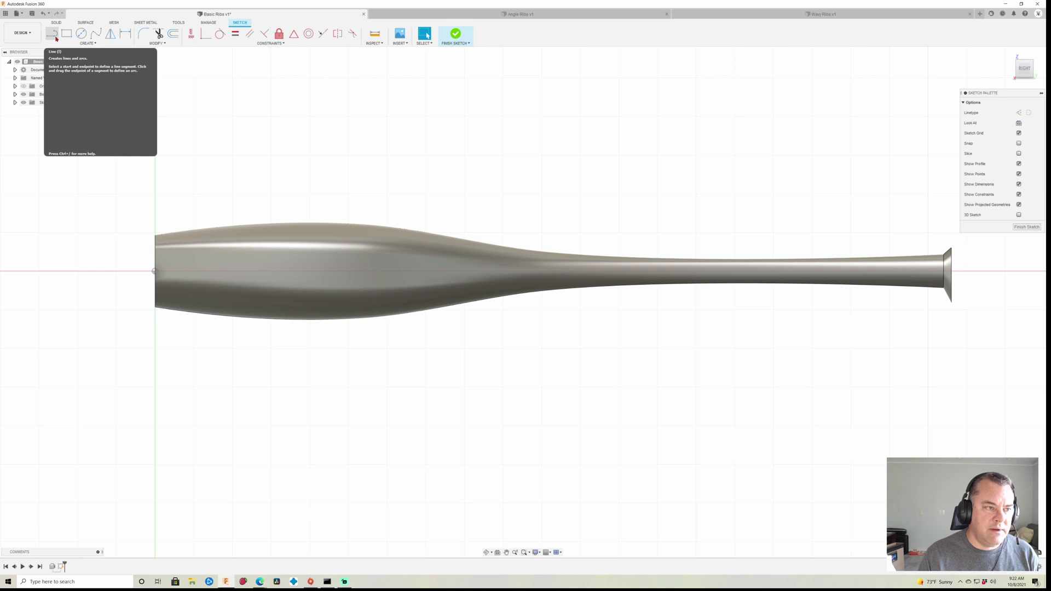
{"action": "left_click", "coordinate": [56, 38]}
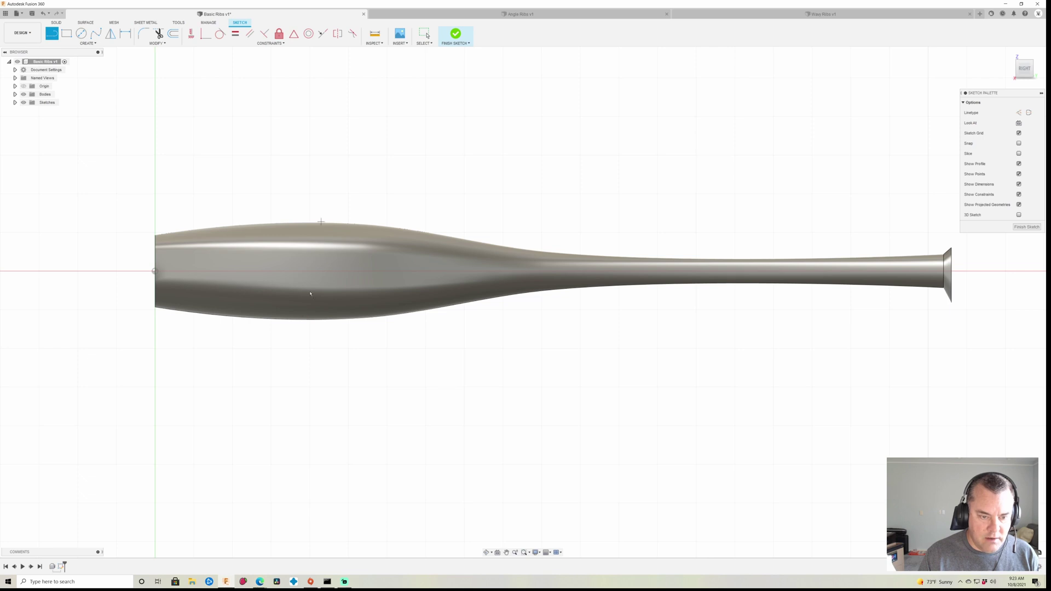
{"action": "left_click", "coordinate": [174, 207]}
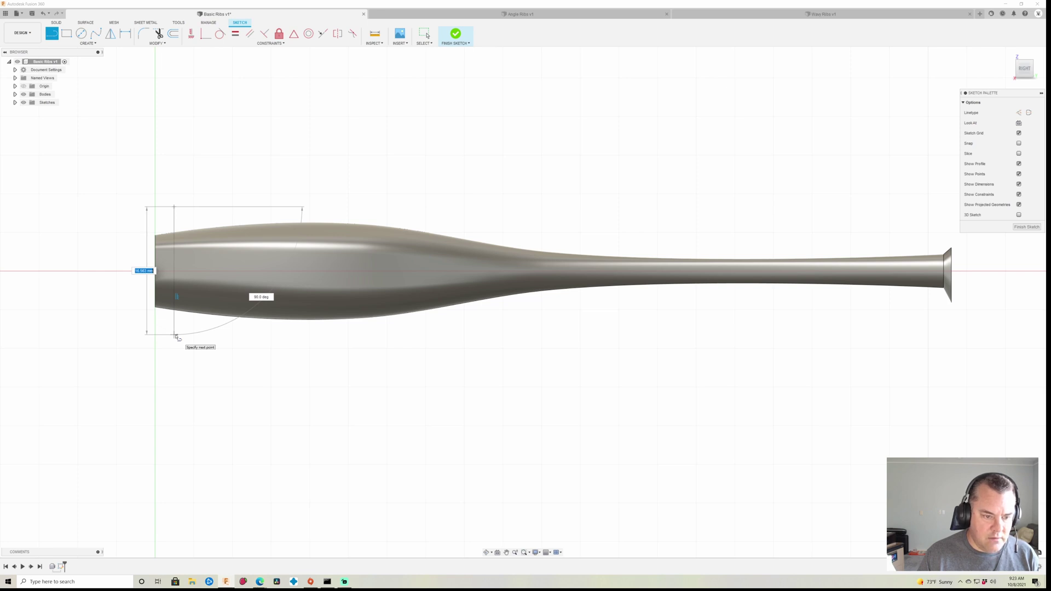
{"action": "left_click", "coordinate": [175, 335]}
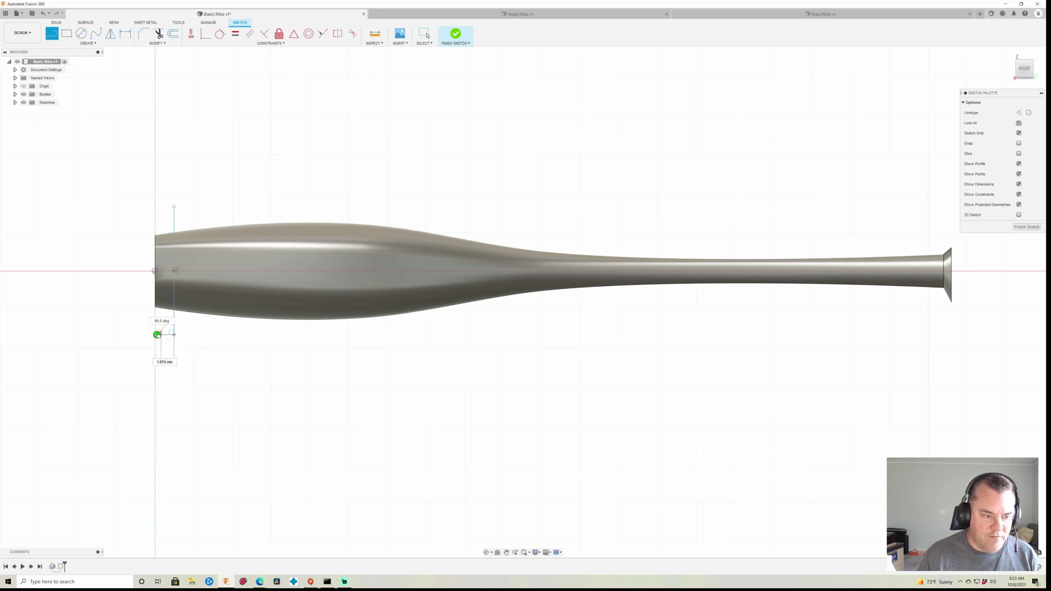
{"action": "key", "text": "Escape"}
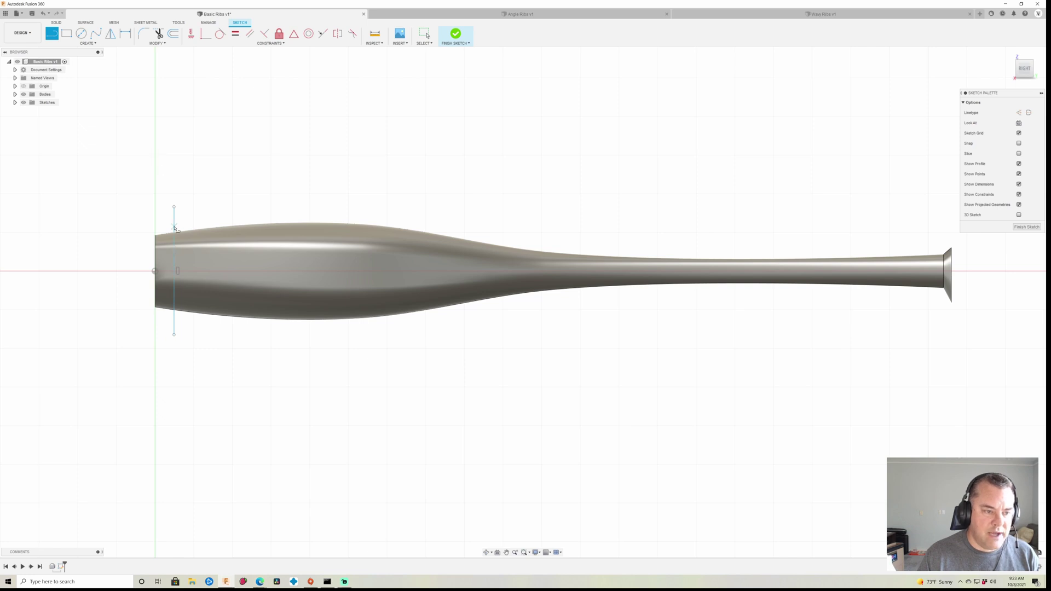
Rectangular-pattern the vertical line along the body over a distance of 39.999 mm
{"action": "left_click", "coordinate": [83, 44]}
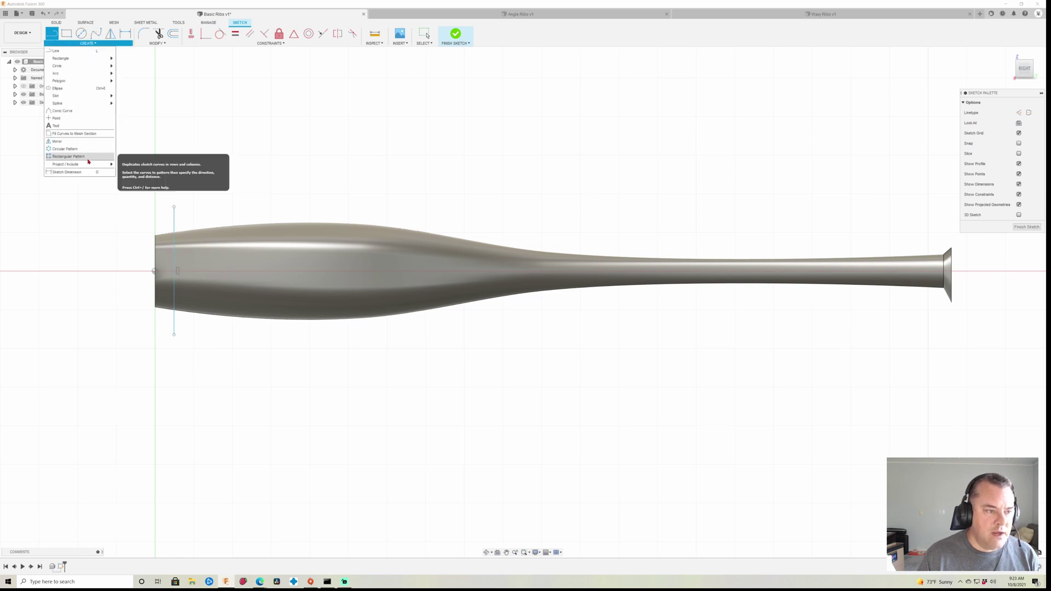
{"action": "left_click", "coordinate": [87, 158]}
{"action": "left_click", "coordinate": [173, 216]}
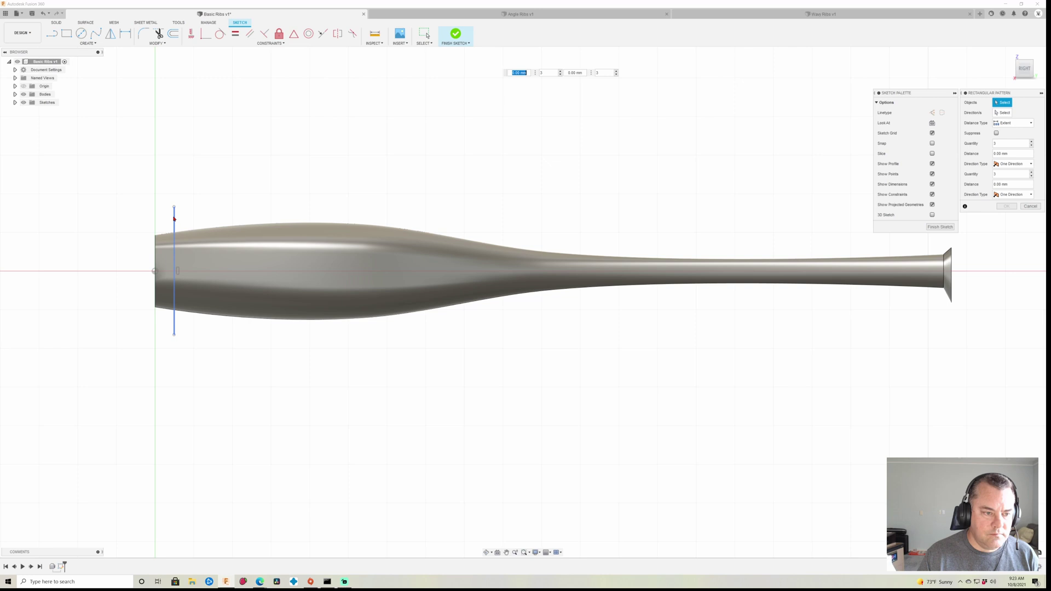
{"action": "left_click_drag", "start_coordinate": [181, 270], "coordinate": [490, 270]}
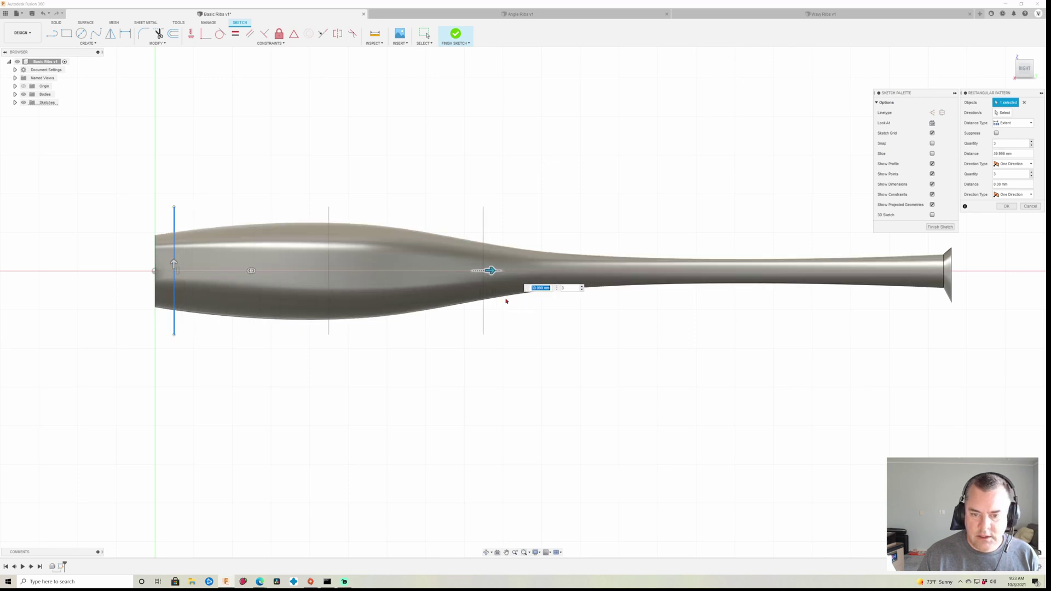
Set the pattern quantity to 11 lines, confirm it, and finish the sketch
{"action": "left_click", "coordinate": [582, 289]}
{"action": "left_click", "coordinate": [583, 287]}
{"action": "left_click", "coordinate": [583, 287]}
{"action": "left_click", "coordinate": [583, 287]}
{"action": "left_click", "coordinate": [582, 287]}
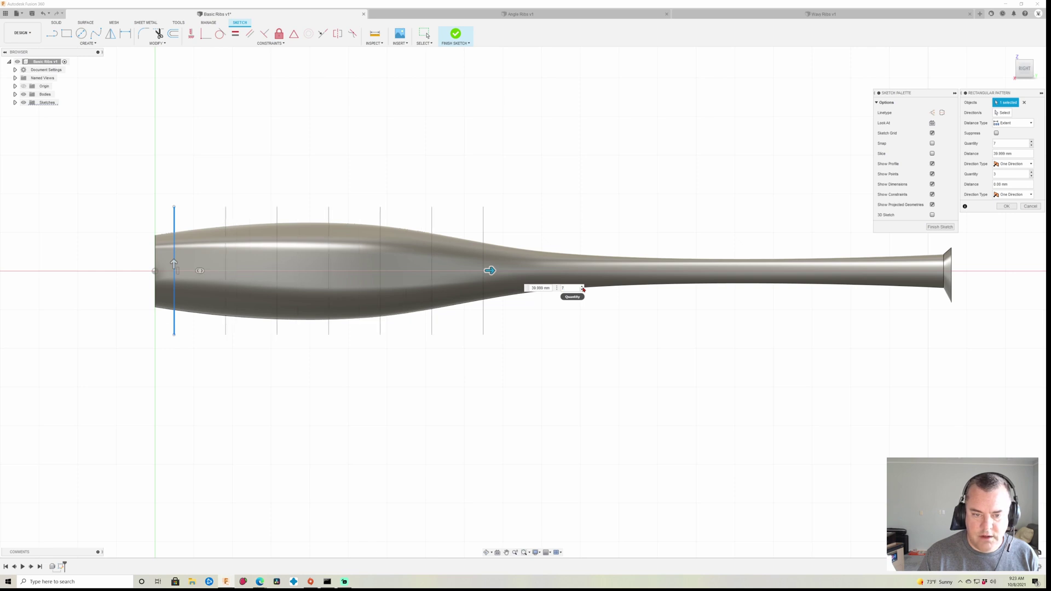
{"action": "left_click", "coordinate": [583, 287]}
{"action": "left_click", "coordinate": [582, 287]}
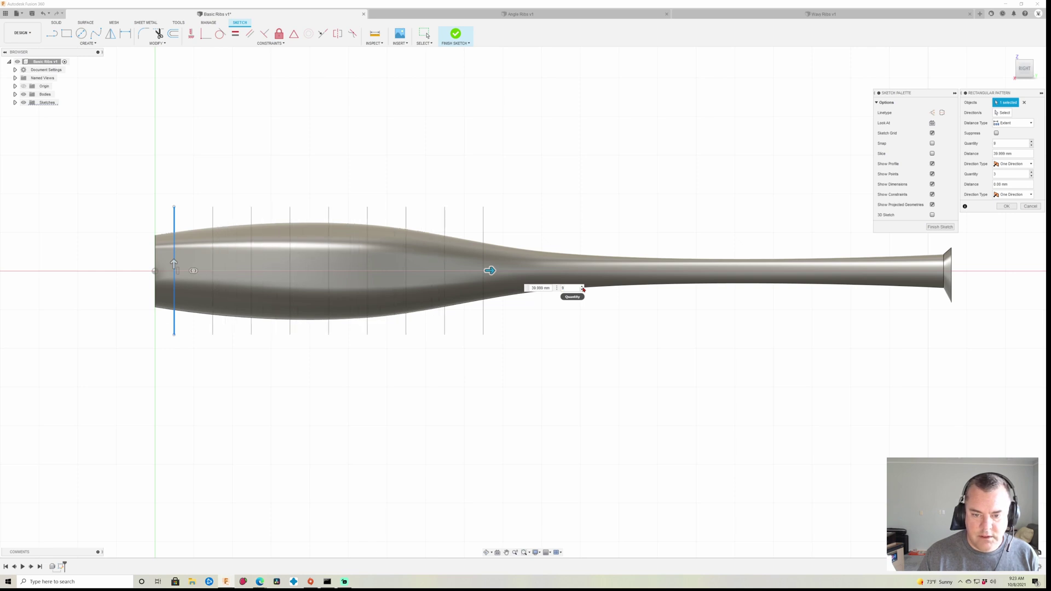
{"action": "left_click", "coordinate": [582, 287]}
{"action": "left_click", "coordinate": [583, 287]}
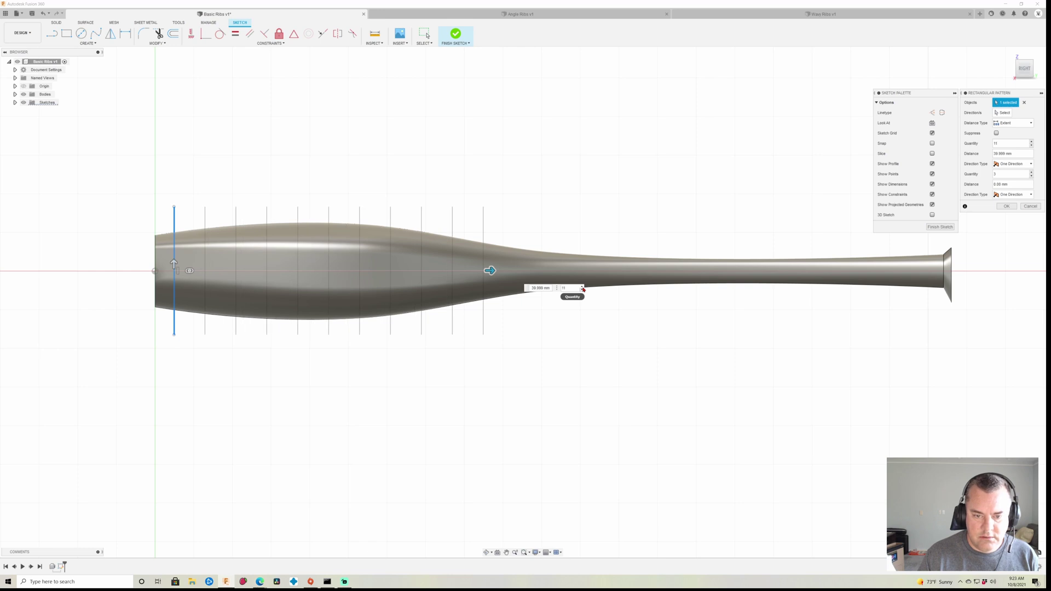
{"action": "left_click", "coordinate": [1008, 206]}
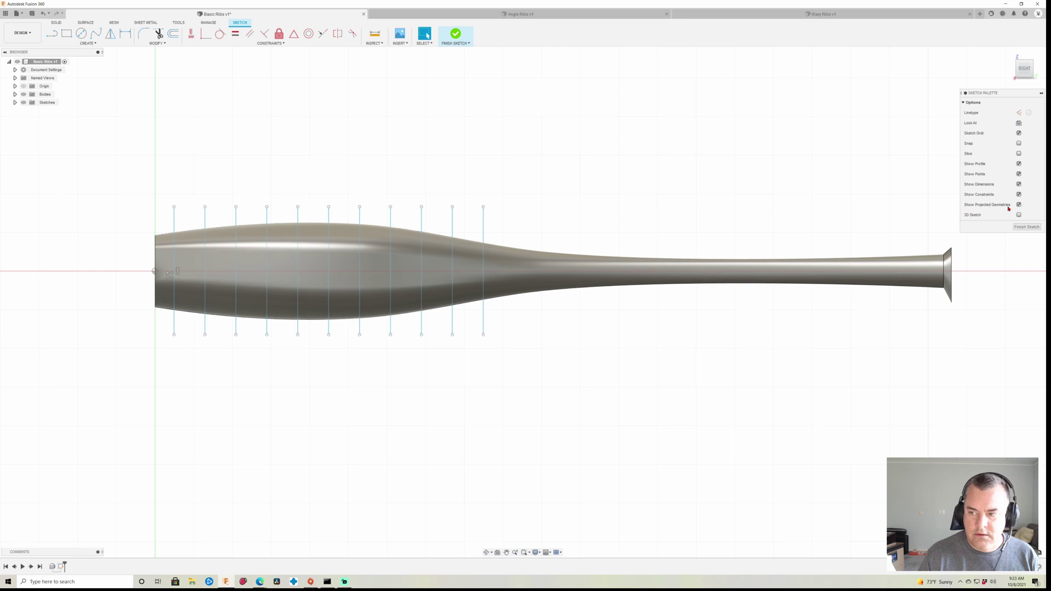
{"action": "left_click", "coordinate": [1019, 228]}
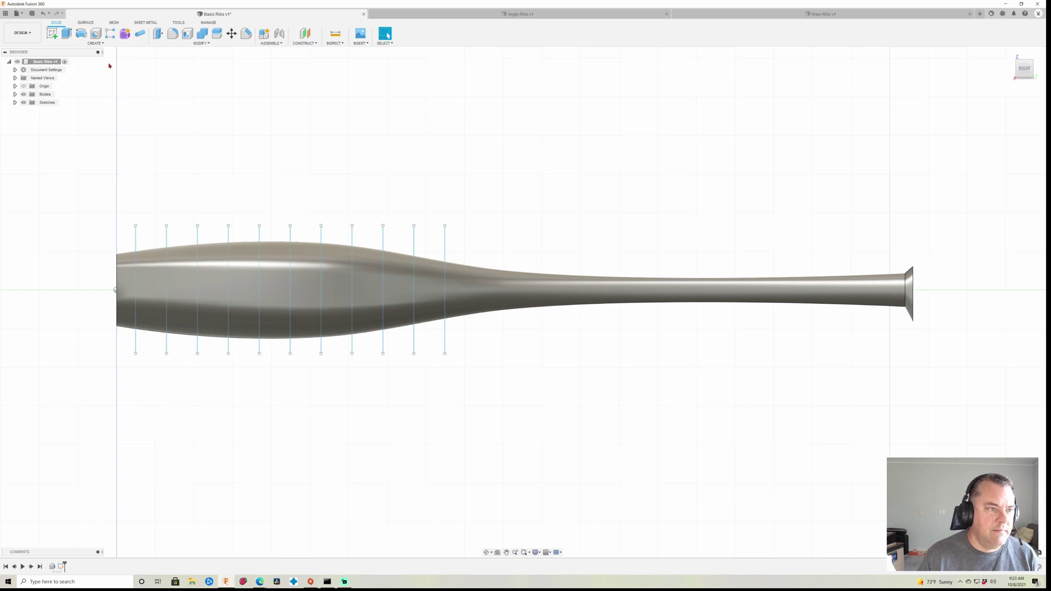
Start another sketch on the origin plane
{"action": "left_click", "coordinate": [52, 34]}
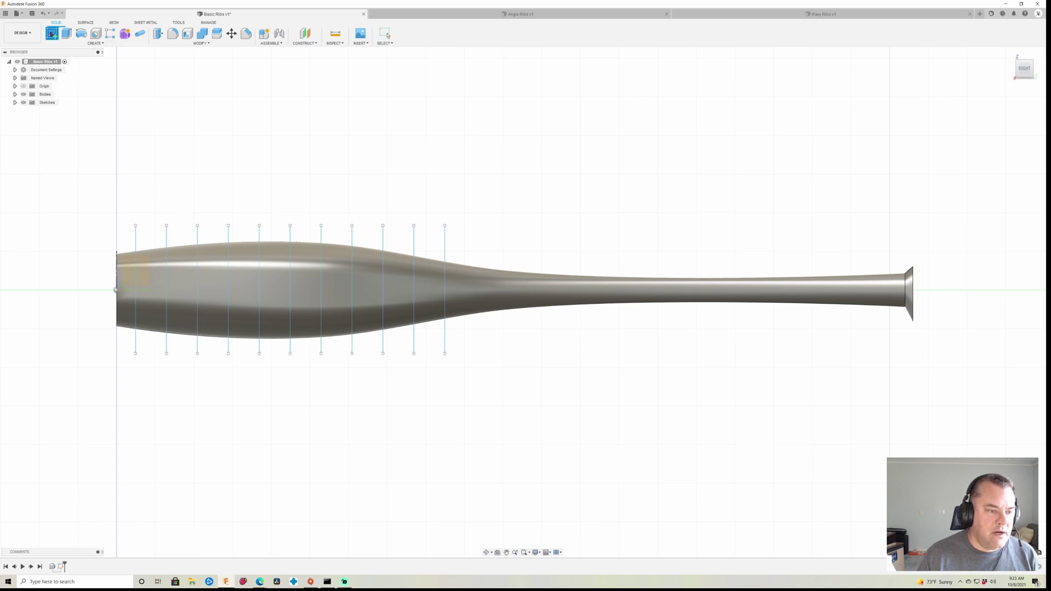
{"action": "left_click", "coordinate": [131, 268]}
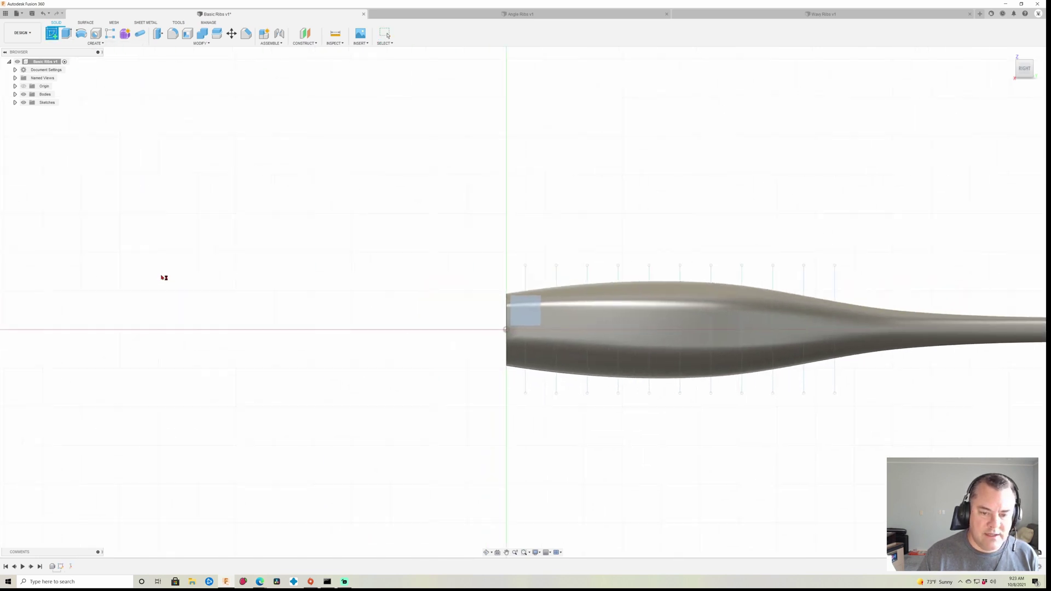
{"action": "mouse_move", "coordinate": [657, 458]}
{"action": "middle_mouse_down"}
{"action": "mouse_move", "coordinate": [356, 416]}
{"action": "mouse_move", "coordinate": [367, 417]}
{"action": "middle_mouse_up"}
Set up Project To Surface with the lure body face and all 11 rib lines selected
{"action": "left_click", "coordinate": [88, 43]}
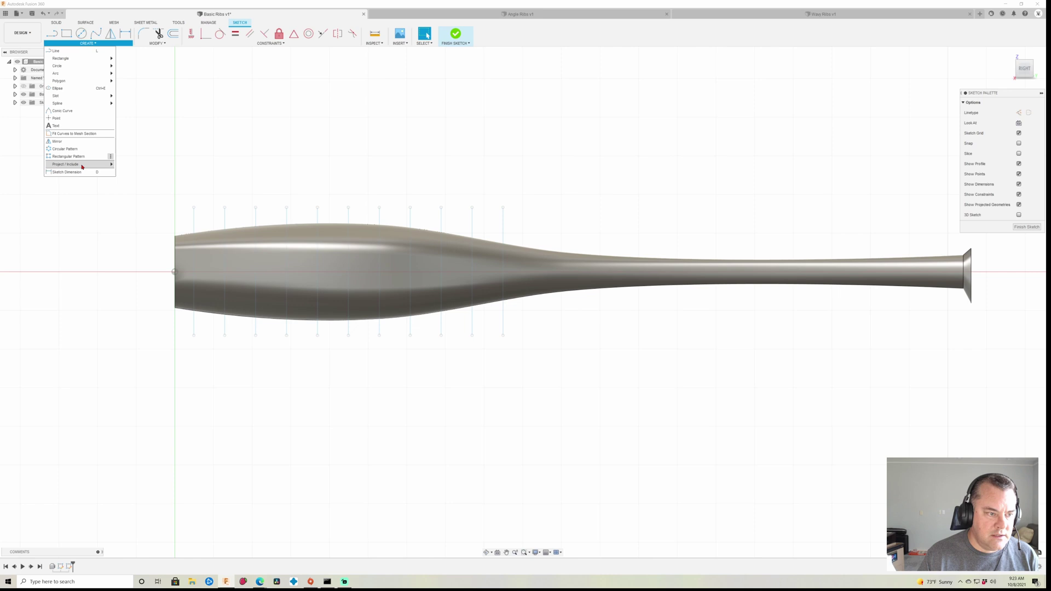
{"action": "mouse_move", "coordinate": [82, 166]}
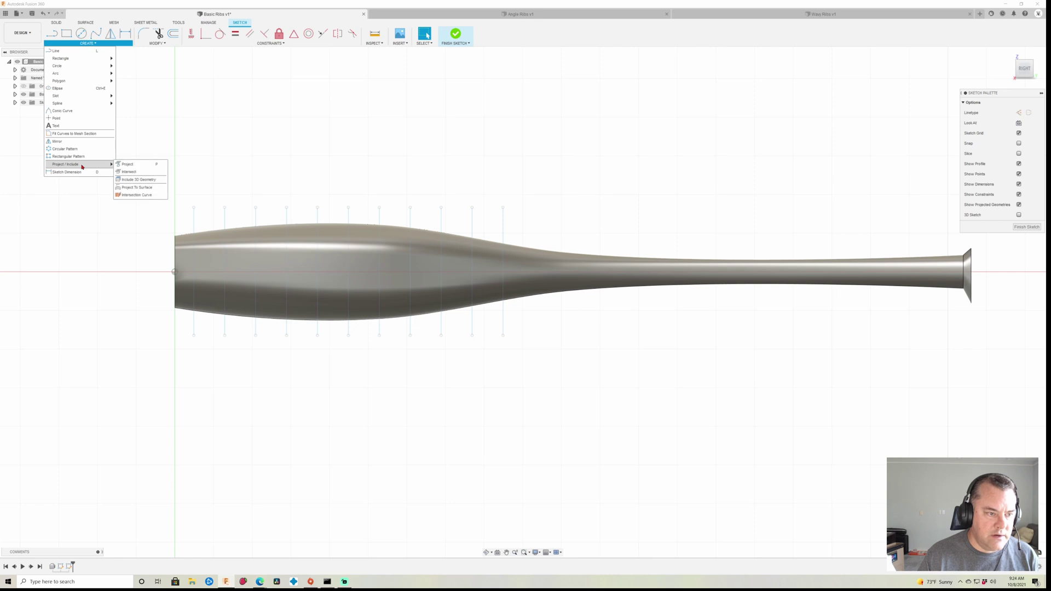
{"action": "left_click", "coordinate": [139, 189]}
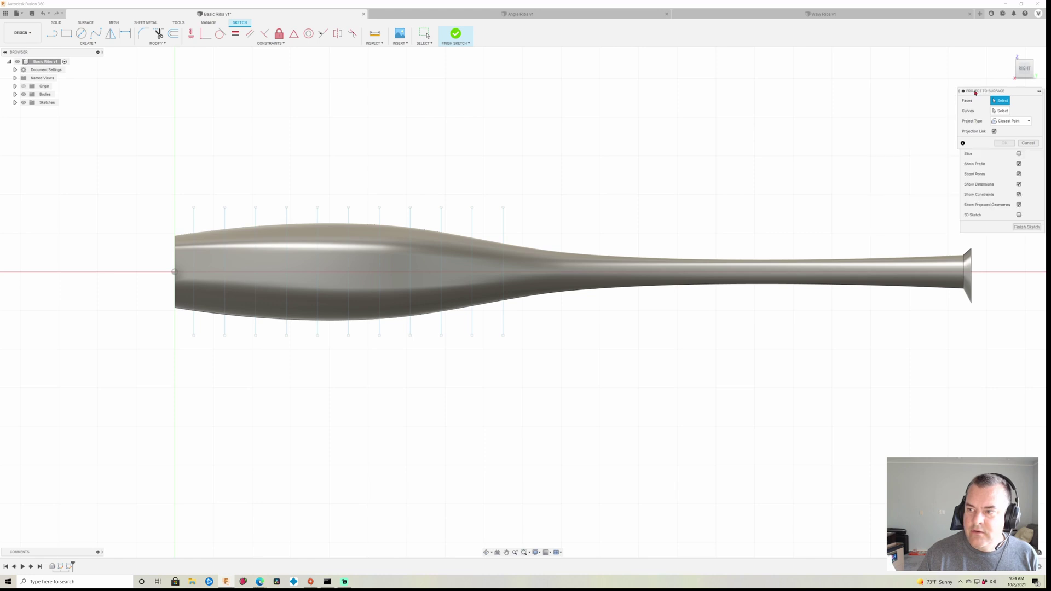
{"action": "left_click_drag", "start_coordinate": [975, 93], "coordinate": [566, 100]}
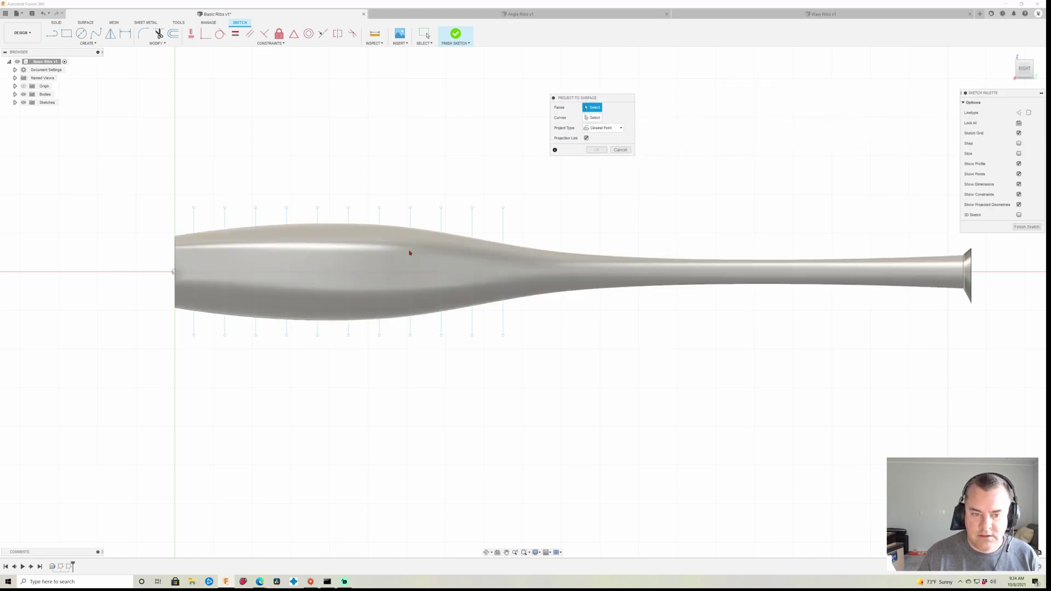
{"action": "left_click", "coordinate": [392, 259]}
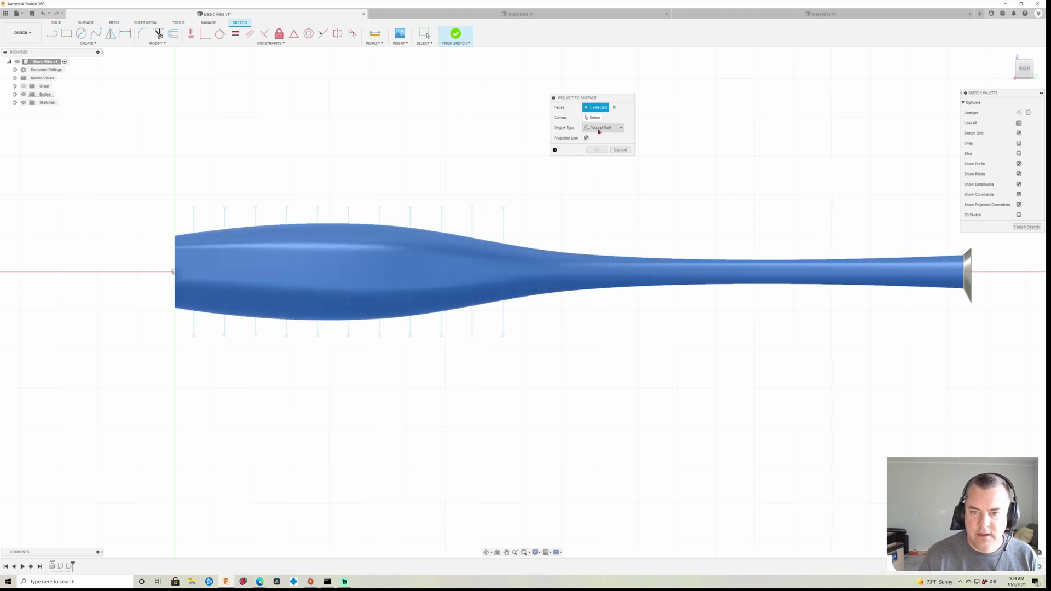
{"action": "left_click", "coordinate": [594, 118]}
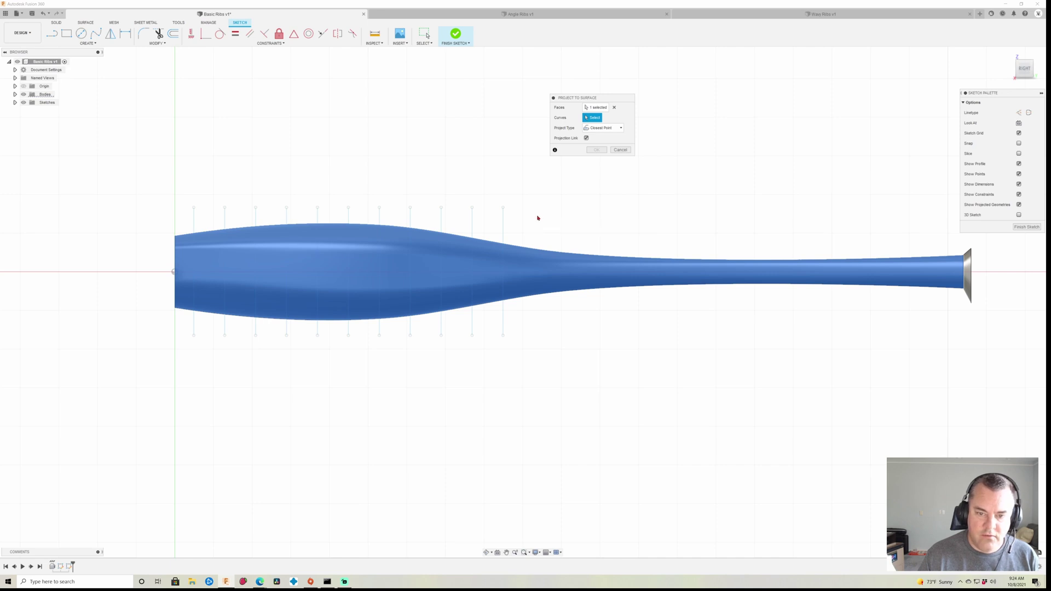
{"action": "left_click_drag", "start_coordinate": [535, 216], "coordinate": [145, 197]}
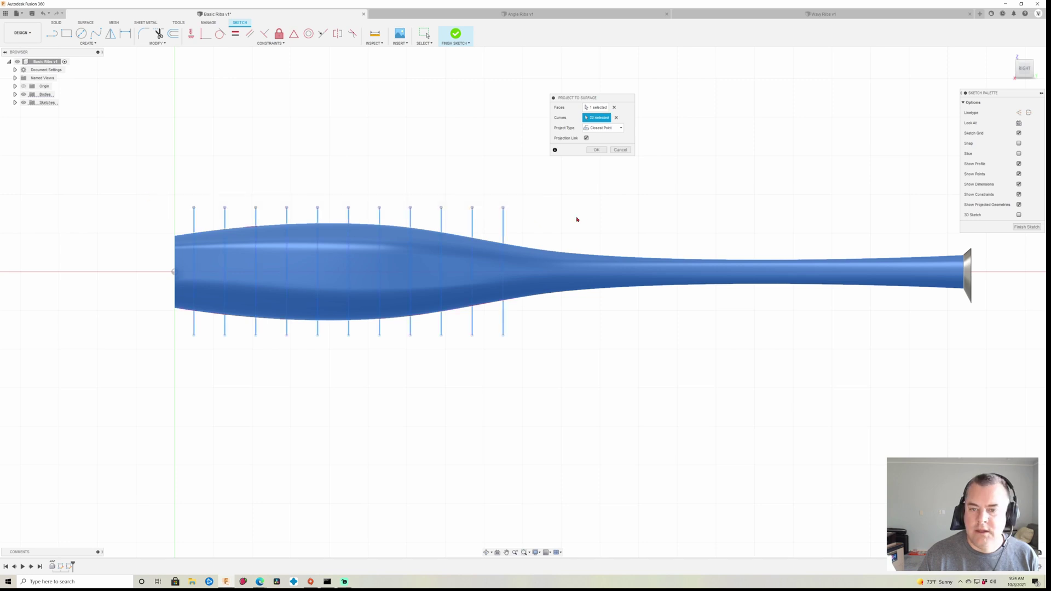
Switch the projection type to Vector, using the body's end face as the direction
{"action": "left_click", "coordinate": [600, 131]}
{"action": "left_click", "coordinate": [599, 145]}
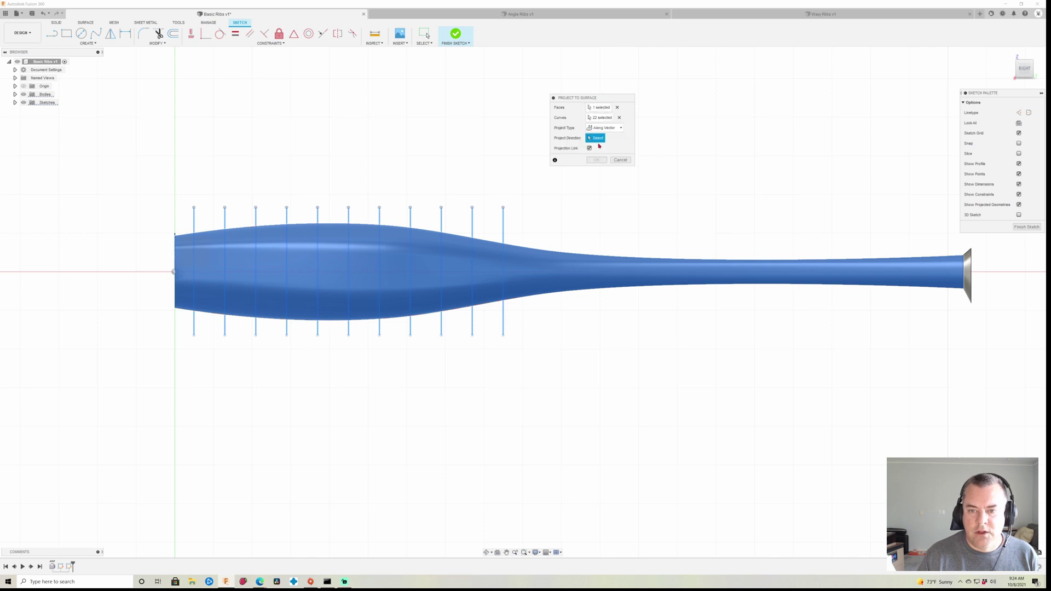
{"action": "middle_click_drag", "start_coordinate": [277, 420], "coordinate": [295, 421], "text": "shift"}
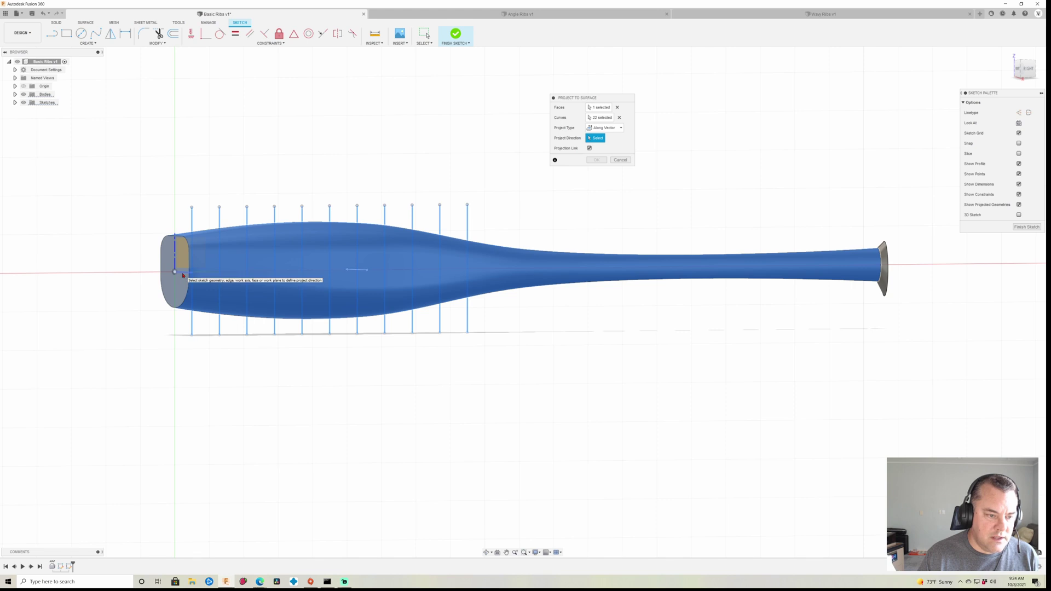
{"action": "left_click", "coordinate": [183, 275]}
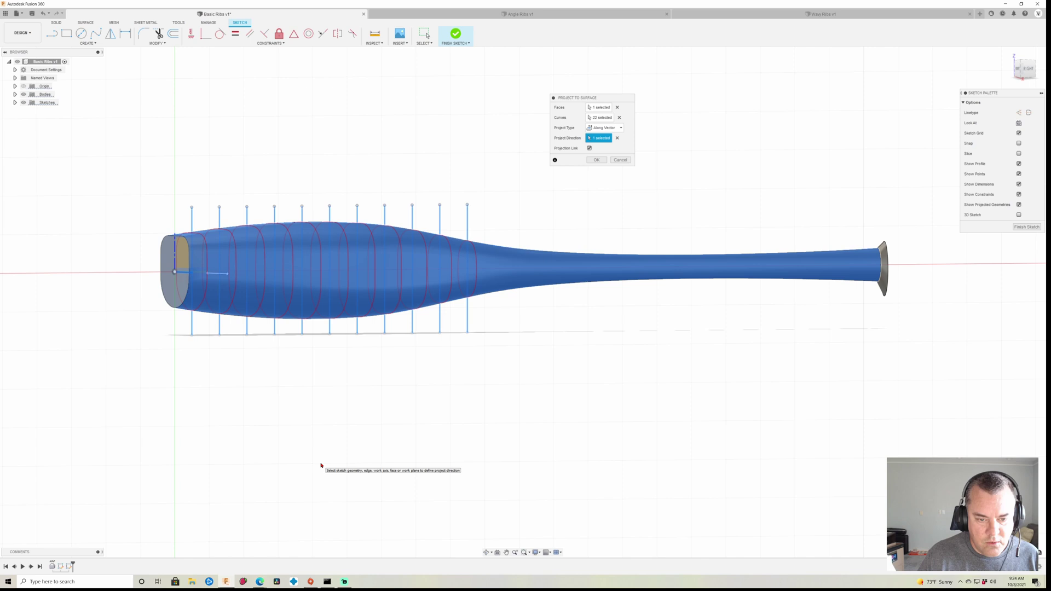
Project the 11 rib lines onto the lure body and finish the sketch
{"action": "middle_click_drag", "start_coordinate": [324, 453], "coordinate": [390, 399], "text": "shift"}
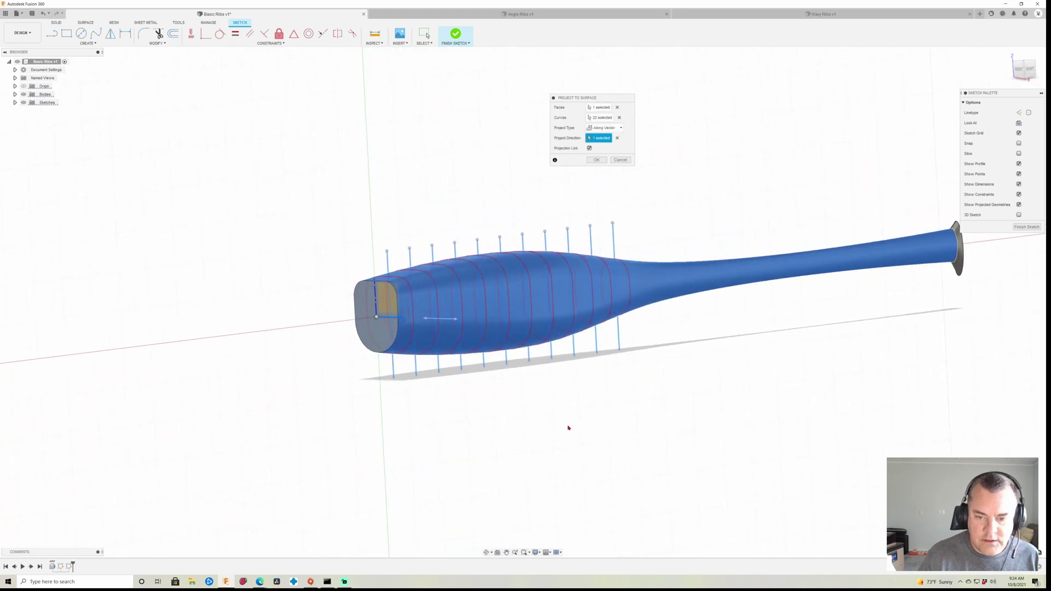
{"action": "middle_click_drag", "start_coordinate": [568, 428], "coordinate": [385, 425]}
{"action": "mouse_move", "coordinate": [454, 404]}
{"action": "middle_mouse_down", "text": "shift"}
{"action": "mouse_move", "coordinate": [459, 413]}
{"action": "mouse_move", "coordinate": [434, 406]}
{"action": "middle_mouse_up", "text": "shift"}
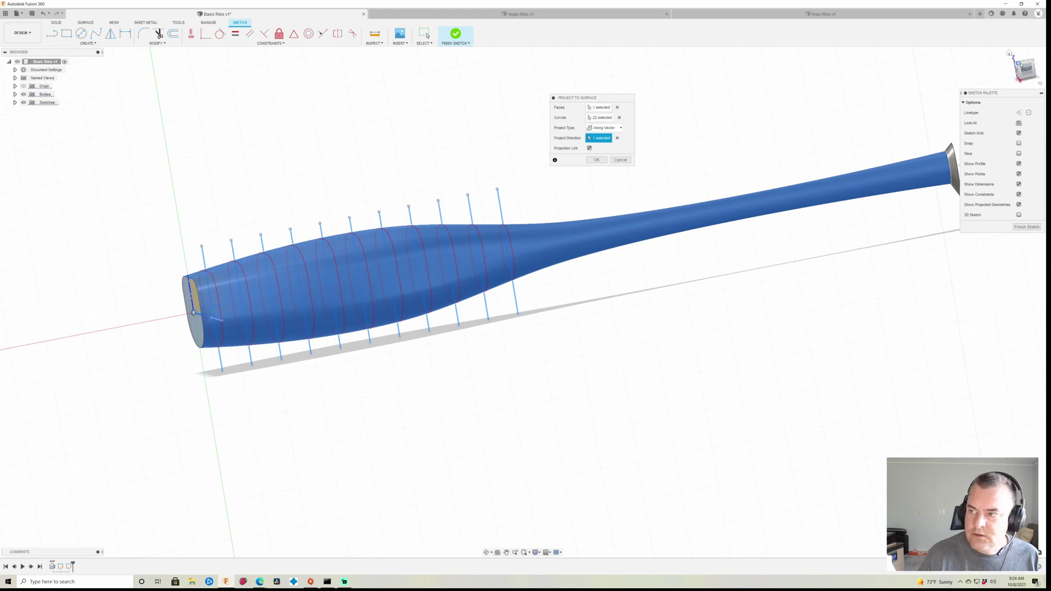
{"action": "left_click", "coordinate": [1022, 65]}
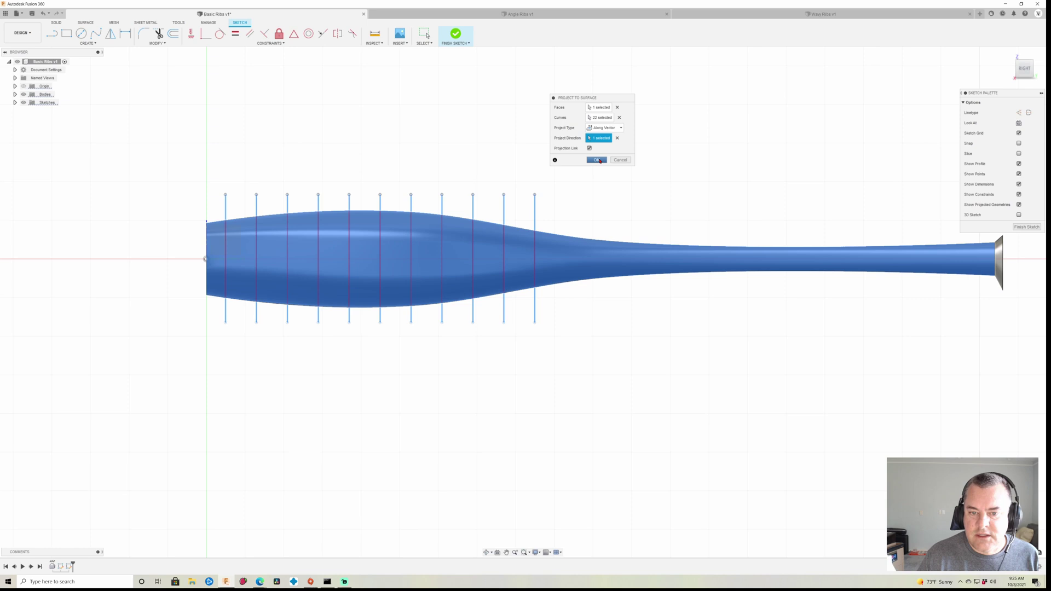
{"action": "left_click", "coordinate": [596, 160]}
{"action": "left_click", "coordinate": [1027, 227]}
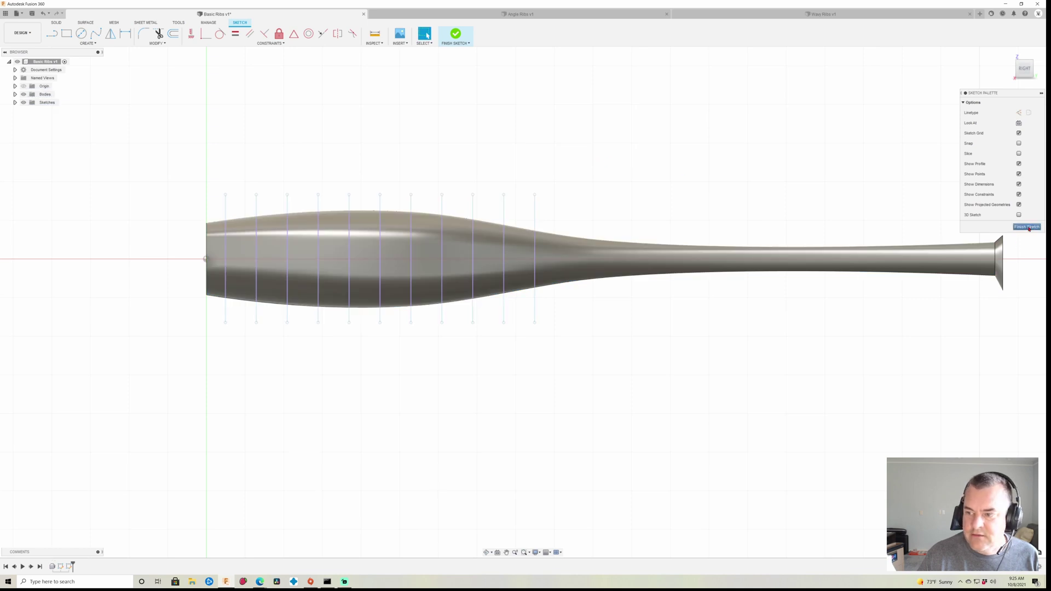
Hide Sketch1's straight lines, leaving only the projected rib curves on the lure body
{"action": "middle_click_drag", "start_coordinate": [337, 456], "coordinate": [479, 408]}
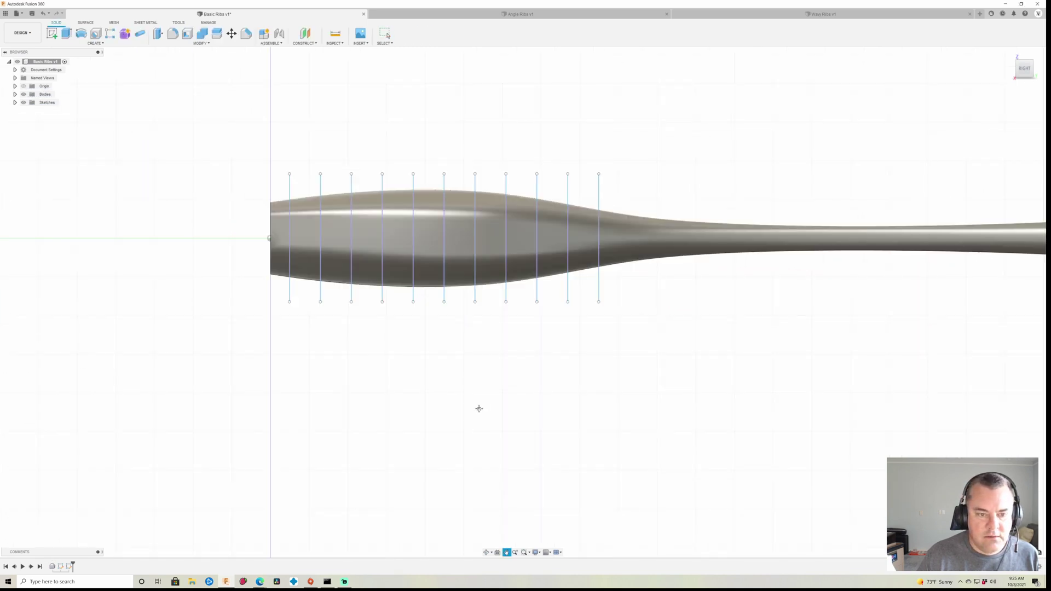
{"action": "left_click", "coordinate": [15, 103]}
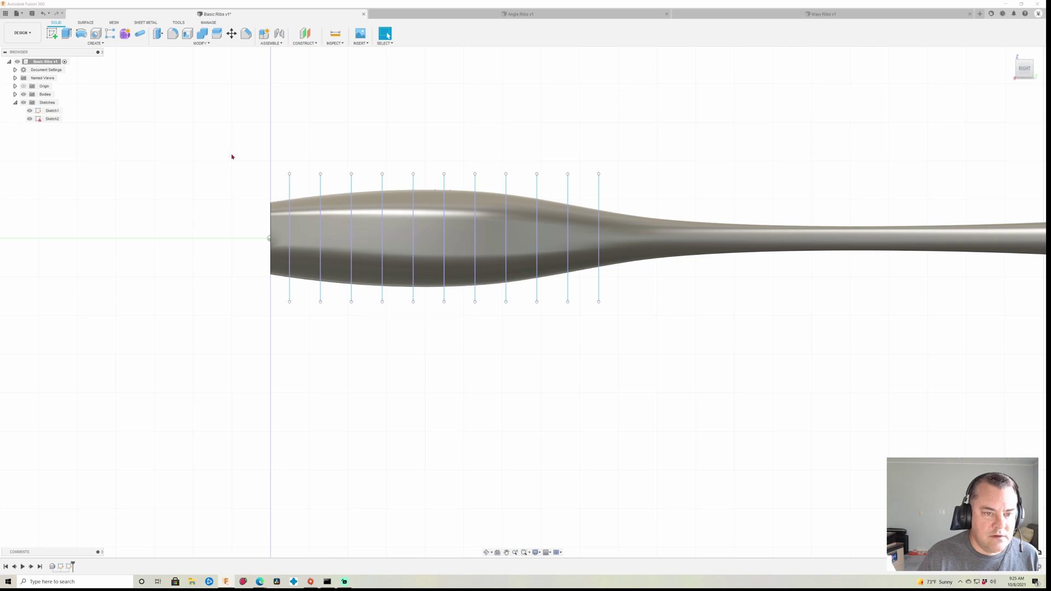
{"action": "left_click", "coordinate": [30, 110]}
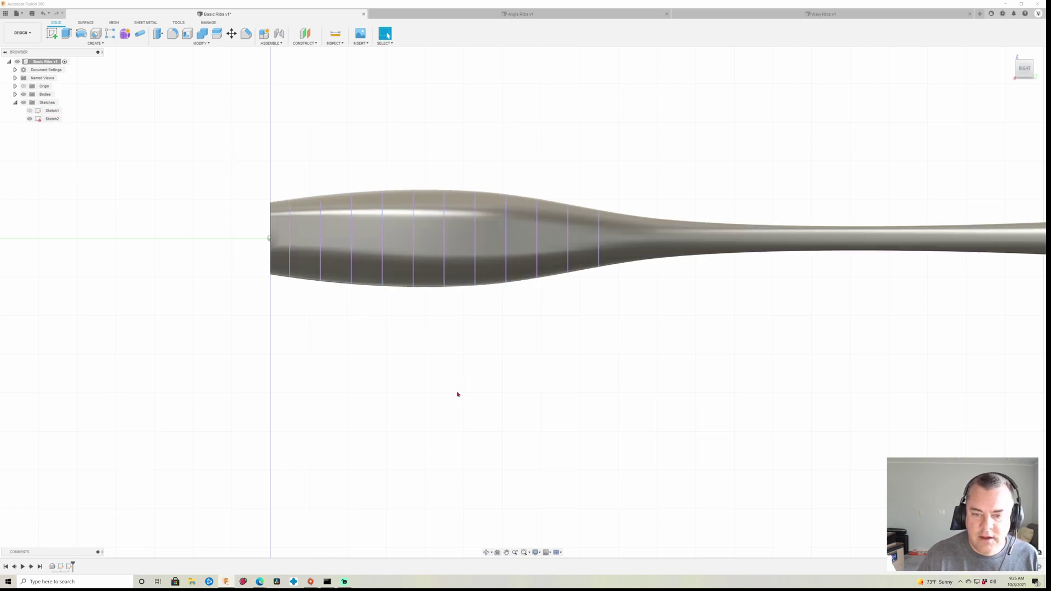
{"action": "mouse_move", "coordinate": [458, 395]}
{"action": "middle_mouse_down", "text": "shift"}
{"action": "mouse_move", "coordinate": [455, 436]}
{"action": "mouse_move", "coordinate": [465, 414]}
{"action": "mouse_move", "coordinate": [491, 417]}
{"action": "mouse_move", "coordinate": [469, 420]}
{"action": "mouse_move", "coordinate": [460, 445]}
{"action": "mouse_move", "coordinate": [448, 406]}
{"action": "middle_mouse_up", "text": "shift"}
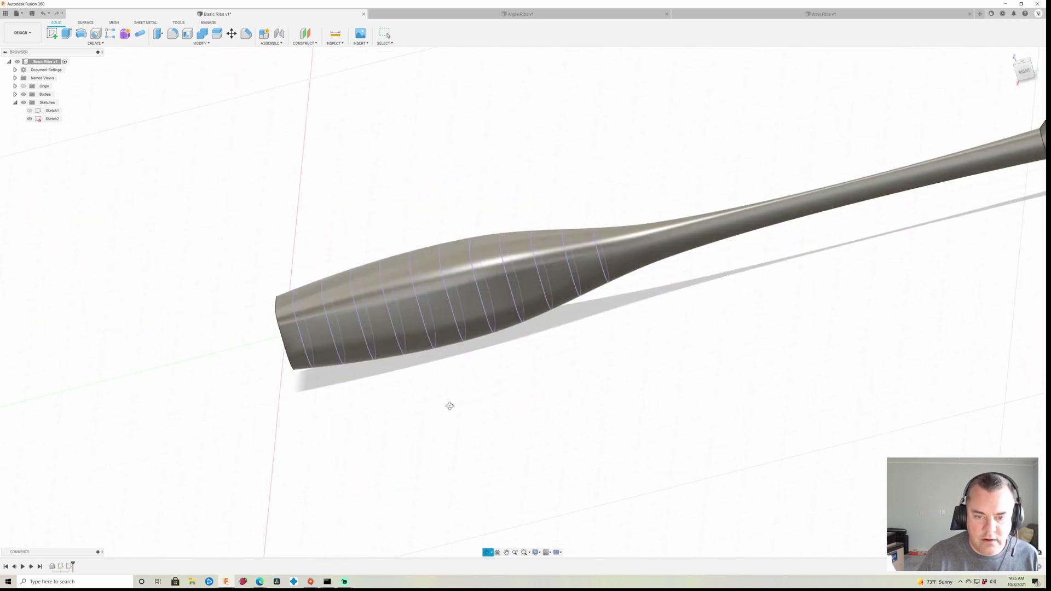
{"action": "left_click", "coordinate": [1025, 77]}
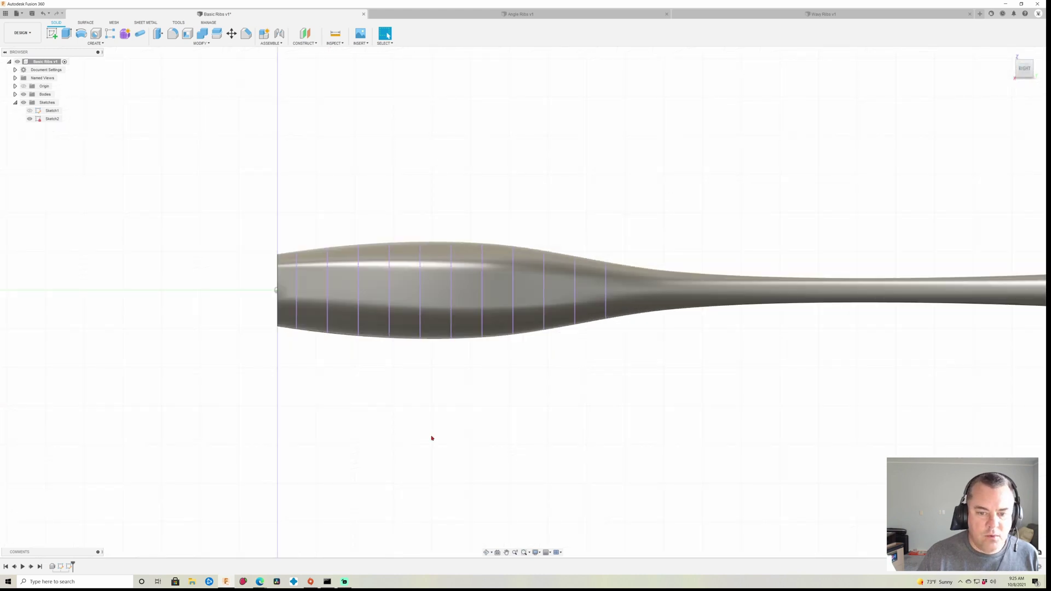
{"action": "middle_click_drag", "start_coordinate": [431, 438], "coordinate": [378, 390]}
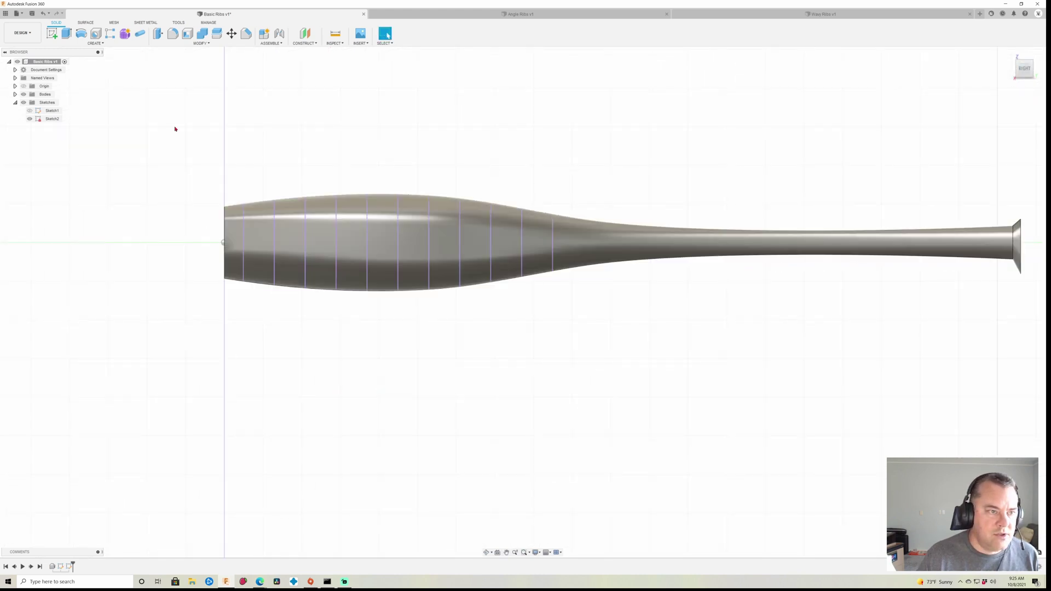
{"action": "left_click", "coordinate": [125, 45]}
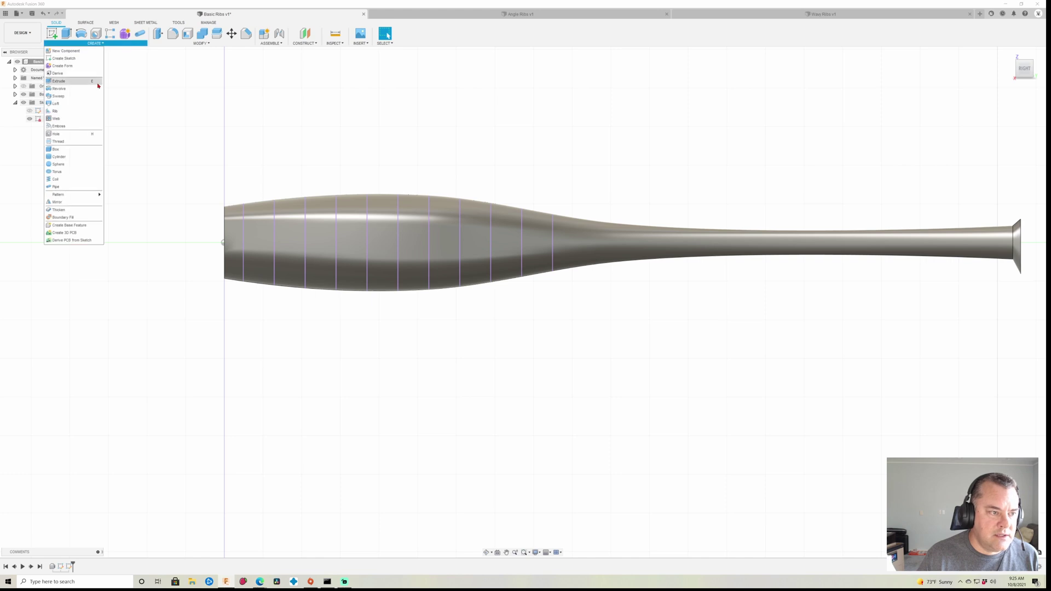
{"action": "left_click", "coordinate": [66, 188]}
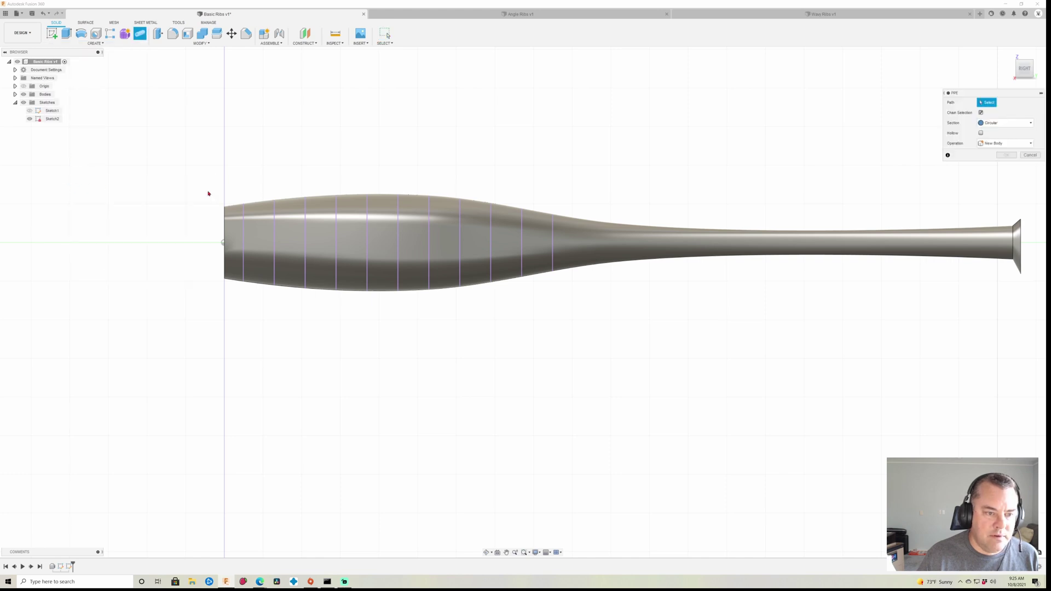
{"action": "left_click", "coordinate": [243, 235]}
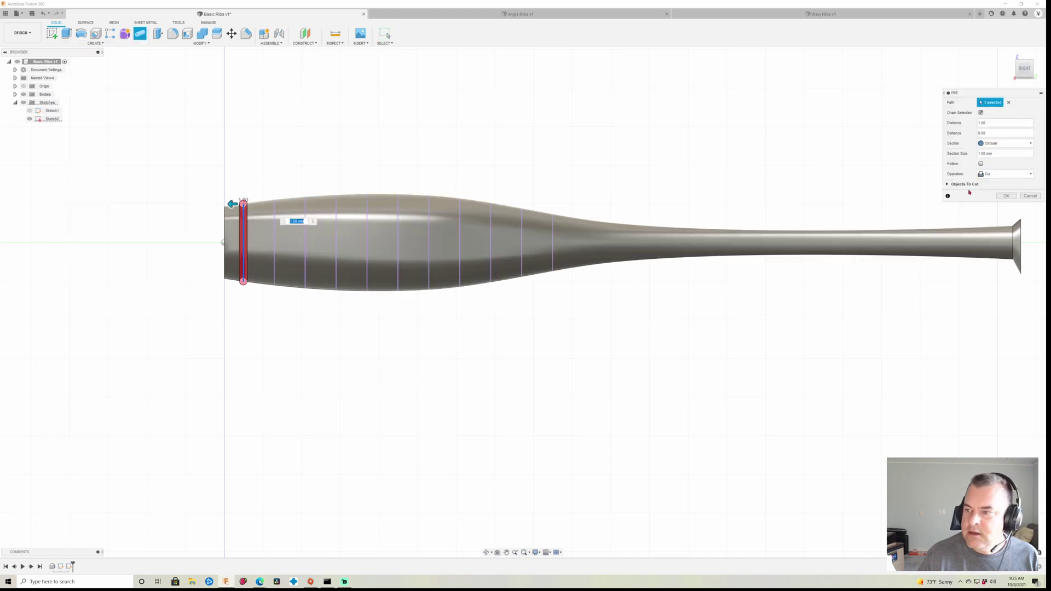
{"action": "double_click", "coordinate": [999, 155]}
{"action": "left_click_drag", "start_coordinate": [992, 93], "coordinate": [643, 94]}
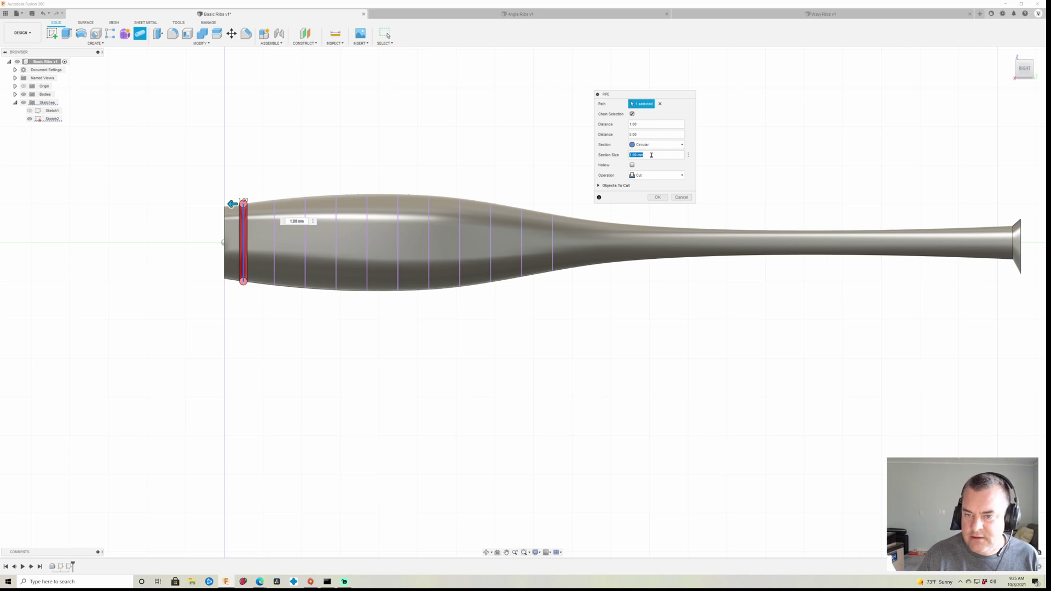
{"action": "left_click", "coordinate": [649, 176]}
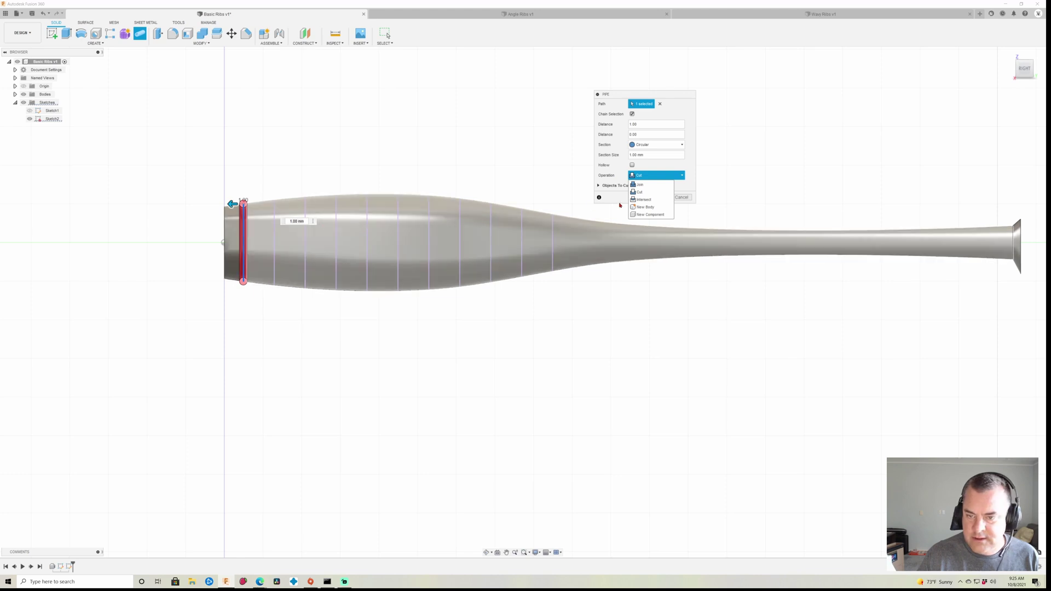
{"action": "left_click", "coordinate": [655, 185]}
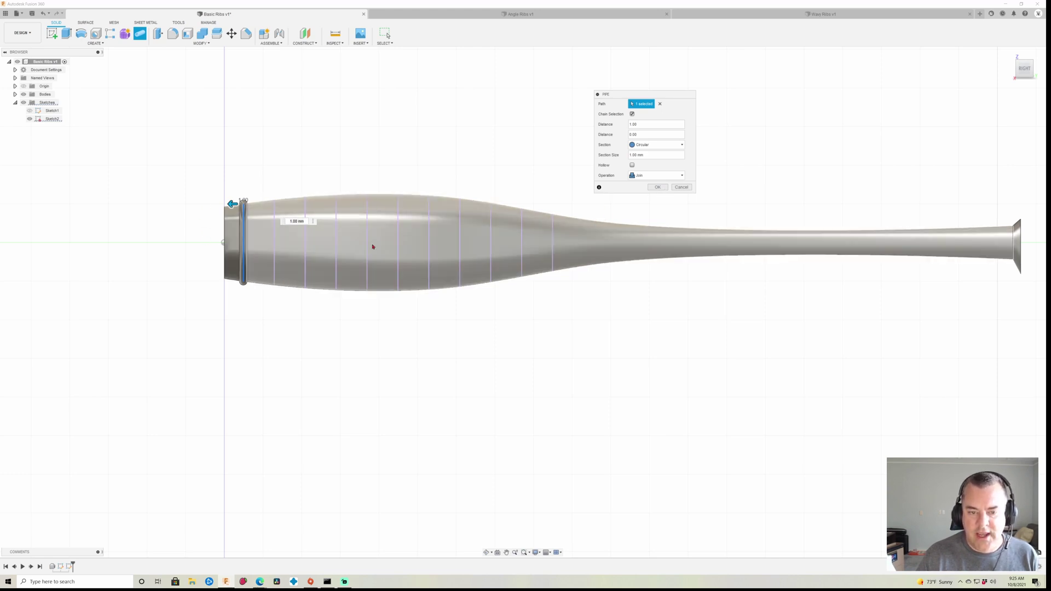
{"action": "left_click", "coordinate": [683, 189]}
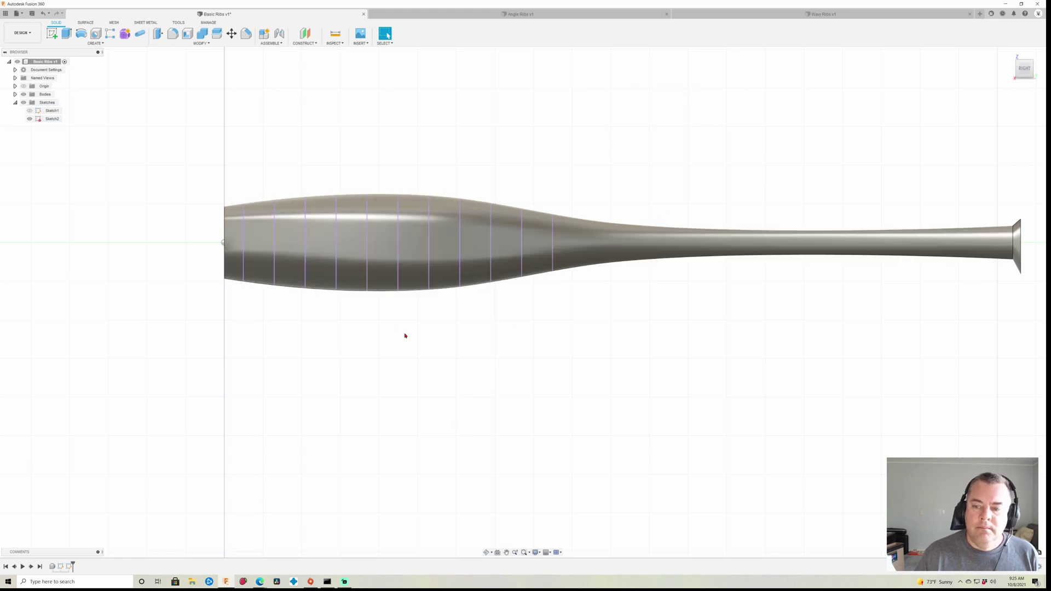
Enter the Form environment and begin a Pipe command
{"action": "left_click", "coordinate": [125, 34]}
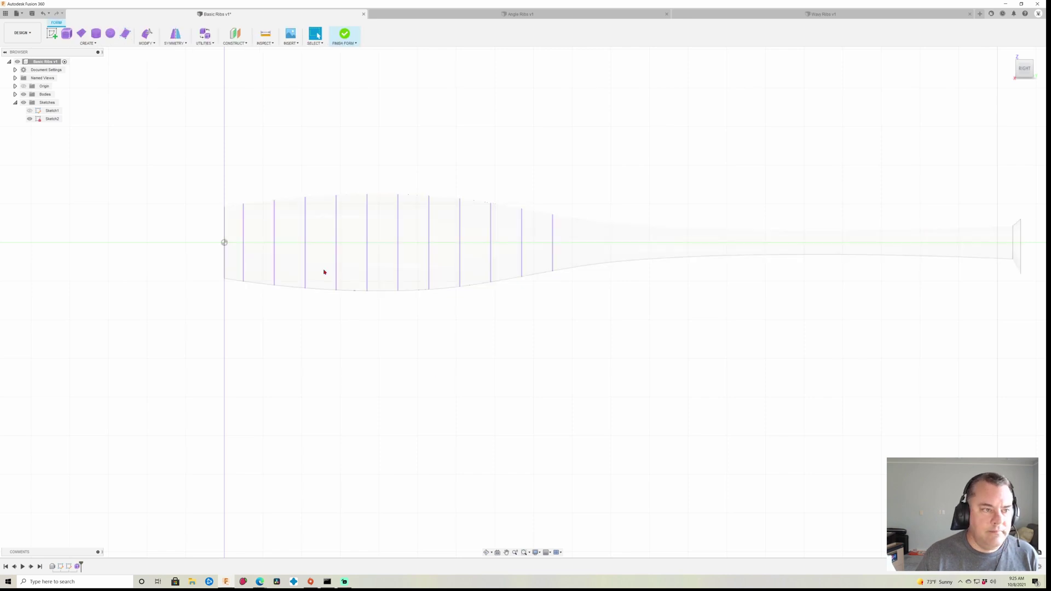
{"action": "left_click", "coordinate": [97, 44]}
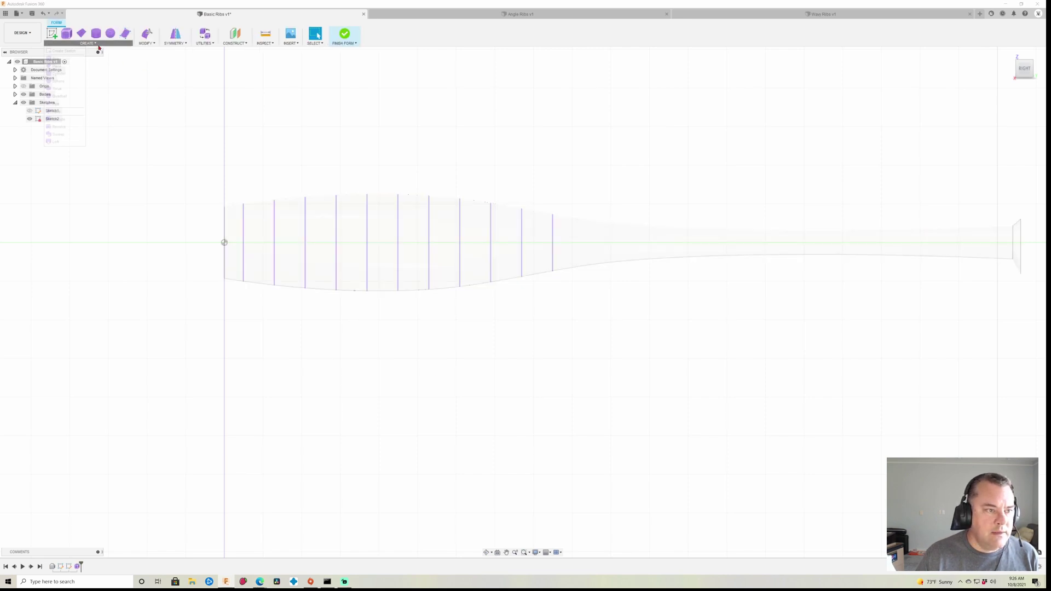
{"action": "left_click", "coordinate": [57, 103]}
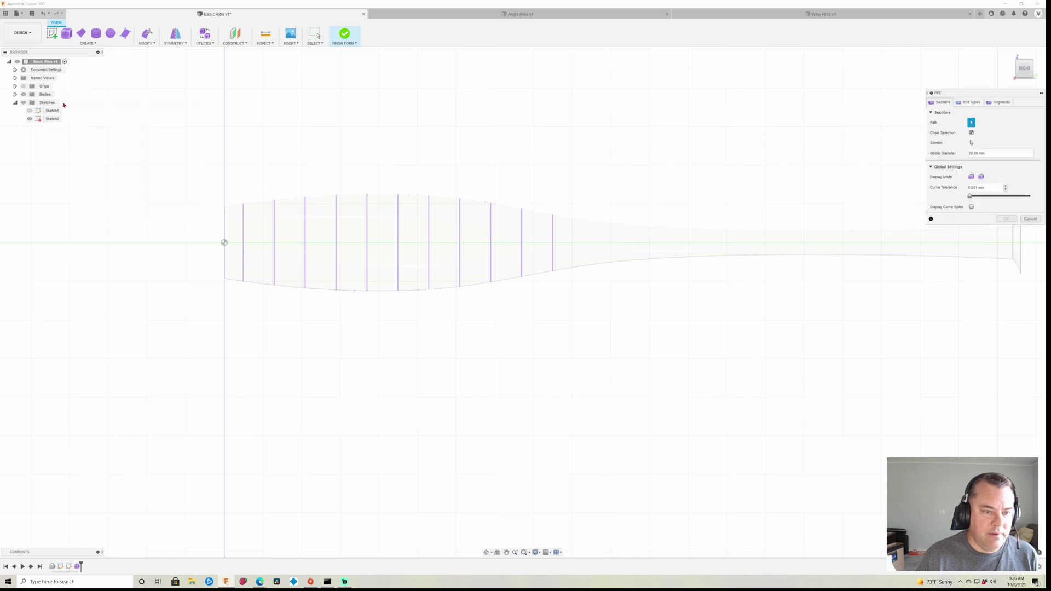
{"action": "left_click_drag", "start_coordinate": [991, 96], "coordinate": [580, 64]}
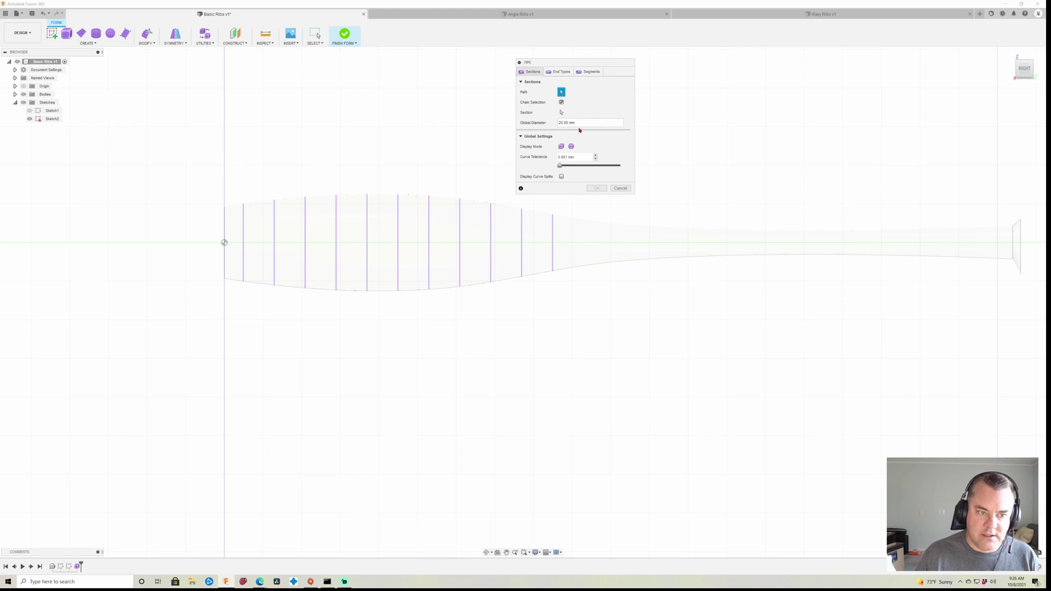
Pipe the first rib curve with Global Diameter 1 and Smooth display turned on
{"action": "left_click", "coordinate": [244, 222]}
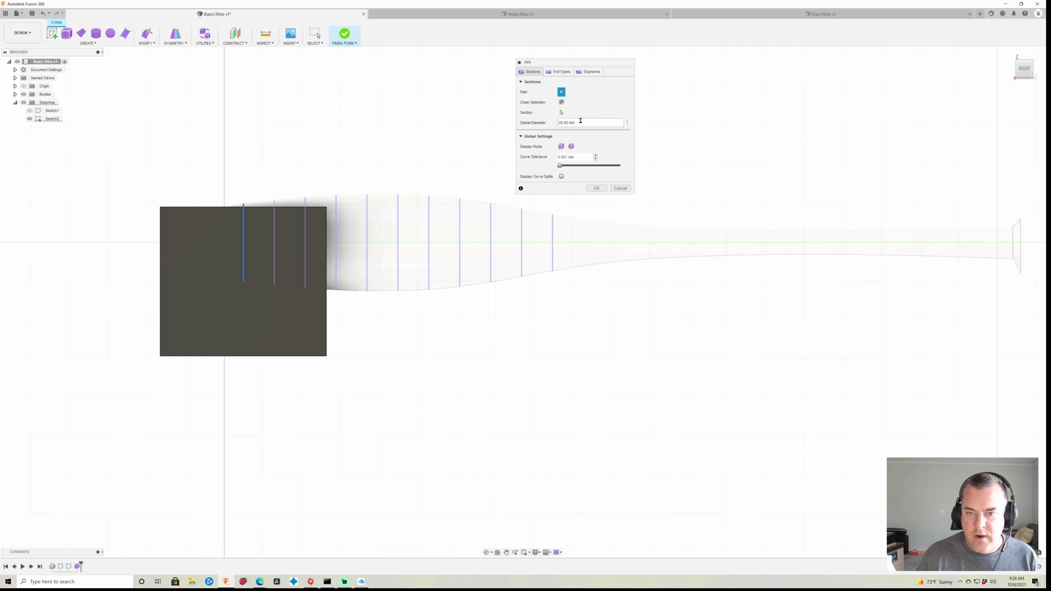
{"action": "left_click", "coordinate": [579, 121]}
{"action": "triple_click", "coordinate": [579, 122]}
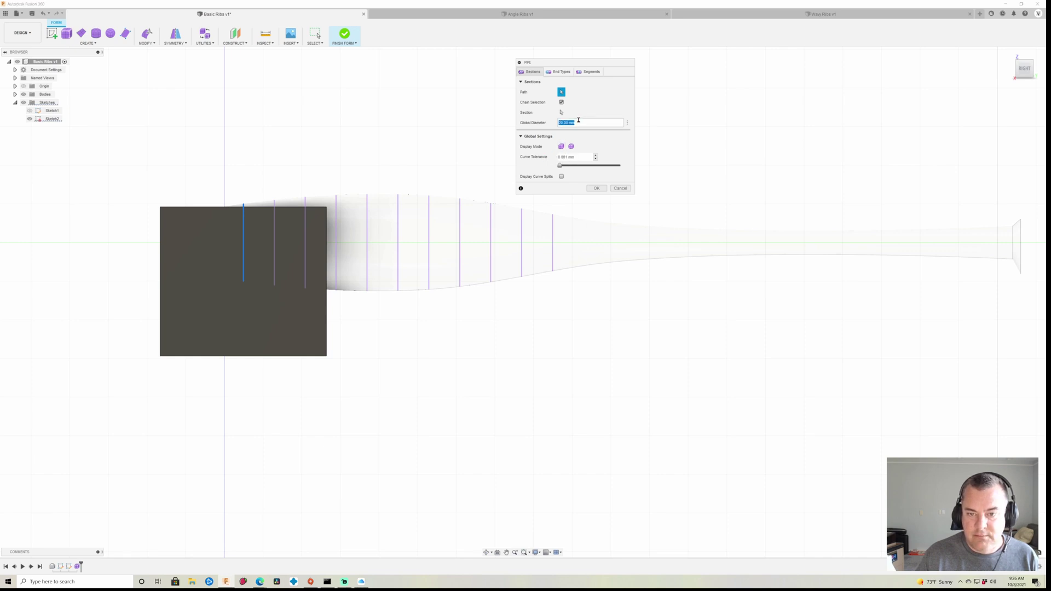
{"action": "type", "text": "1"}
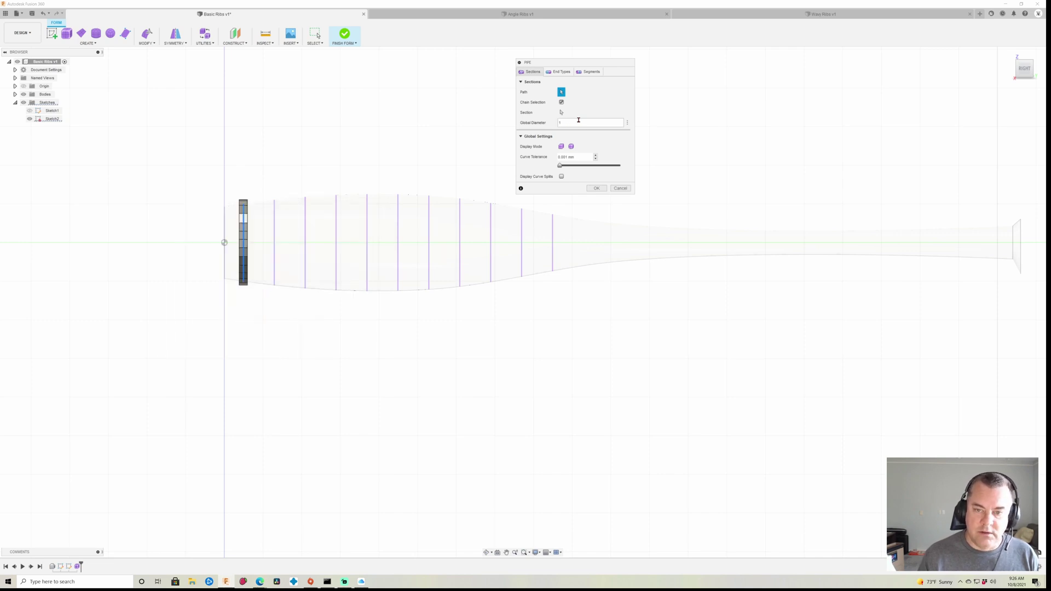
{"action": "left_click", "coordinate": [570, 147]}
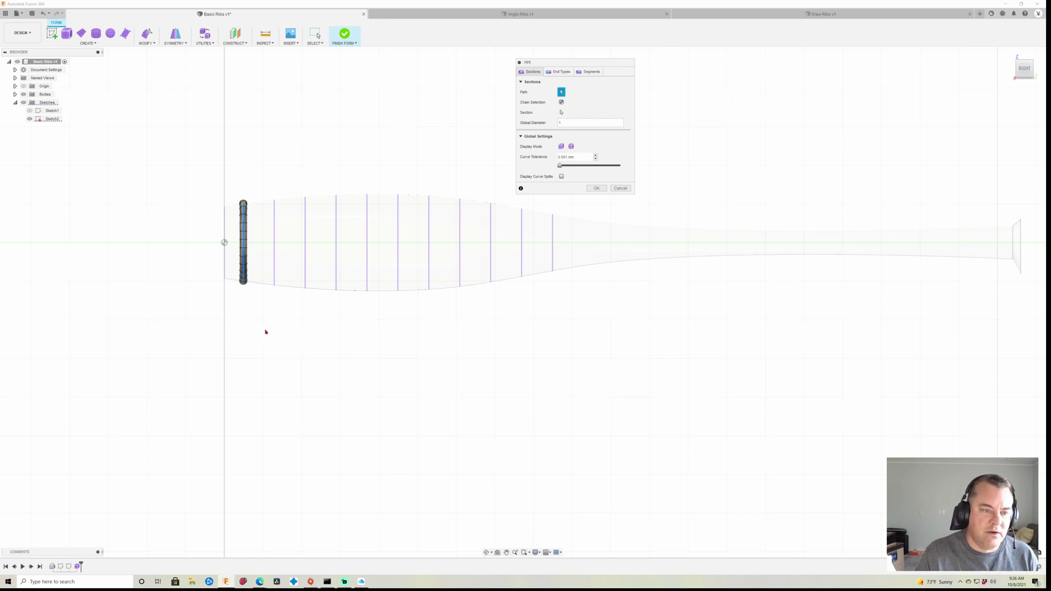
{"action": "middle_click_drag", "start_coordinate": [265, 329], "coordinate": [267, 335], "text": "shift"}
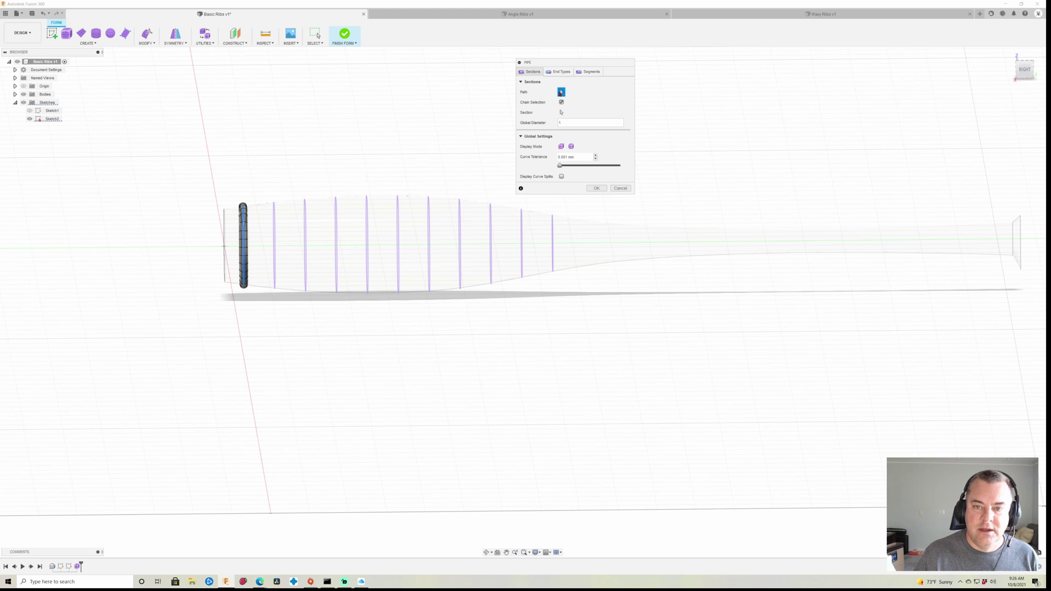
Add the remaining ten rib curves to the pipe path
{"action": "left_click", "coordinate": [274, 238]}
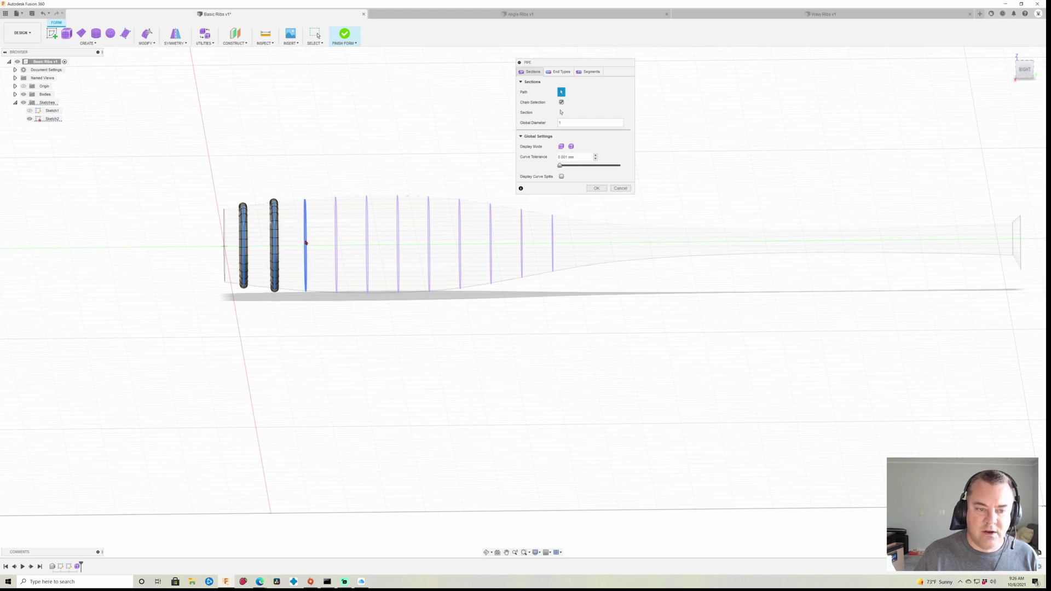
{"action": "left_click", "coordinate": [305, 238]}
{"action": "left_click", "coordinate": [337, 244]}
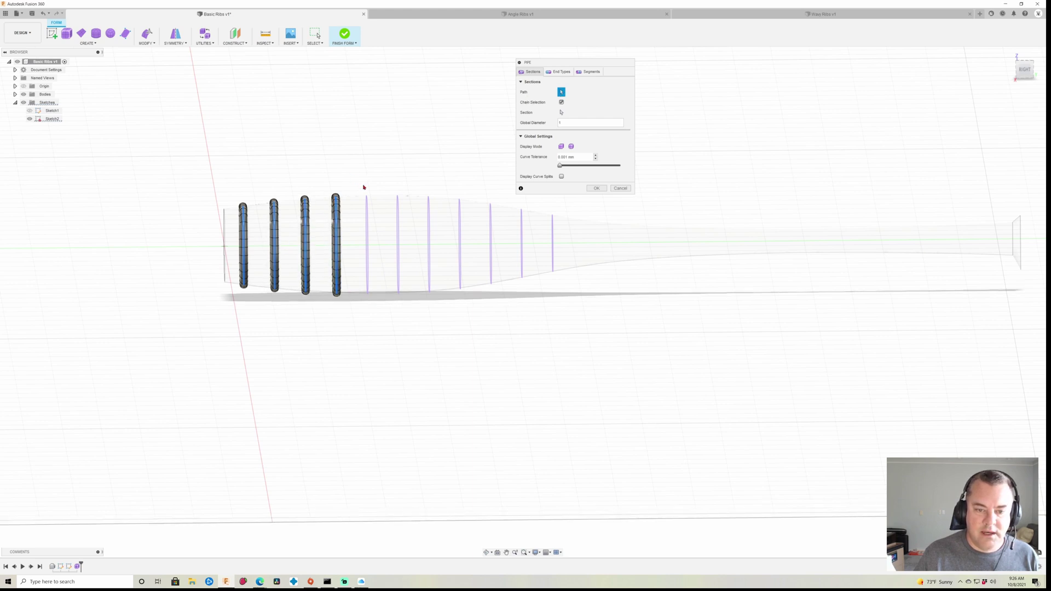
{"action": "left_click_drag", "start_coordinate": [580, 298], "coordinate": [360, 191]}
{"action": "mouse_move", "coordinate": [427, 387]}
{"action": "middle_mouse_down", "text": "shift"}
{"action": "mouse_move", "coordinate": [432, 396]}
{"action": "mouse_move", "coordinate": [426, 385]}
{"action": "middle_mouse_up", "text": "shift"}
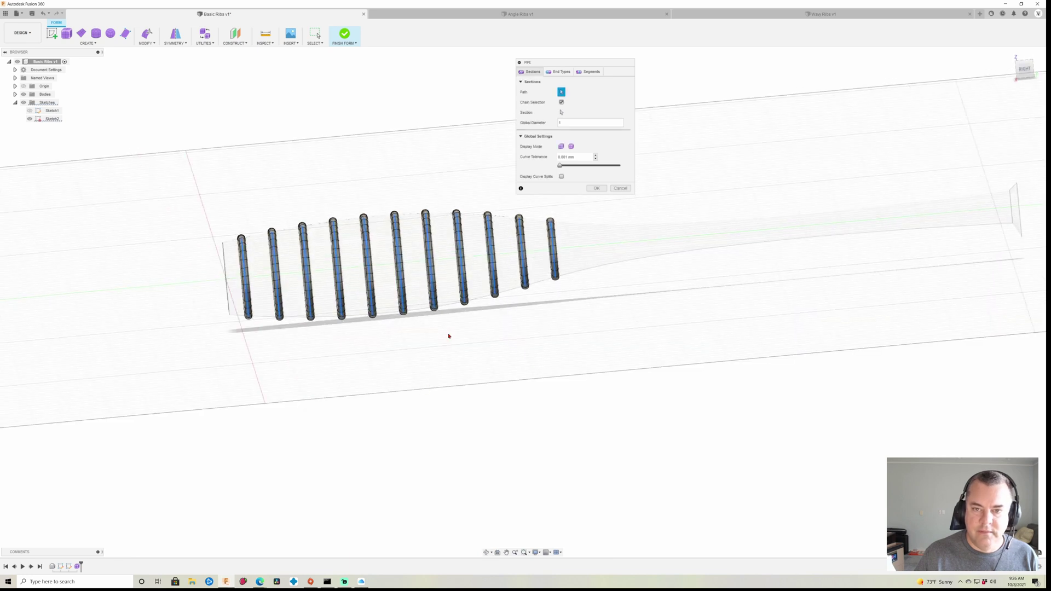
Review the pipe's end type and density settings and commit Pipe1
{"action": "left_click", "coordinate": [559, 71]}
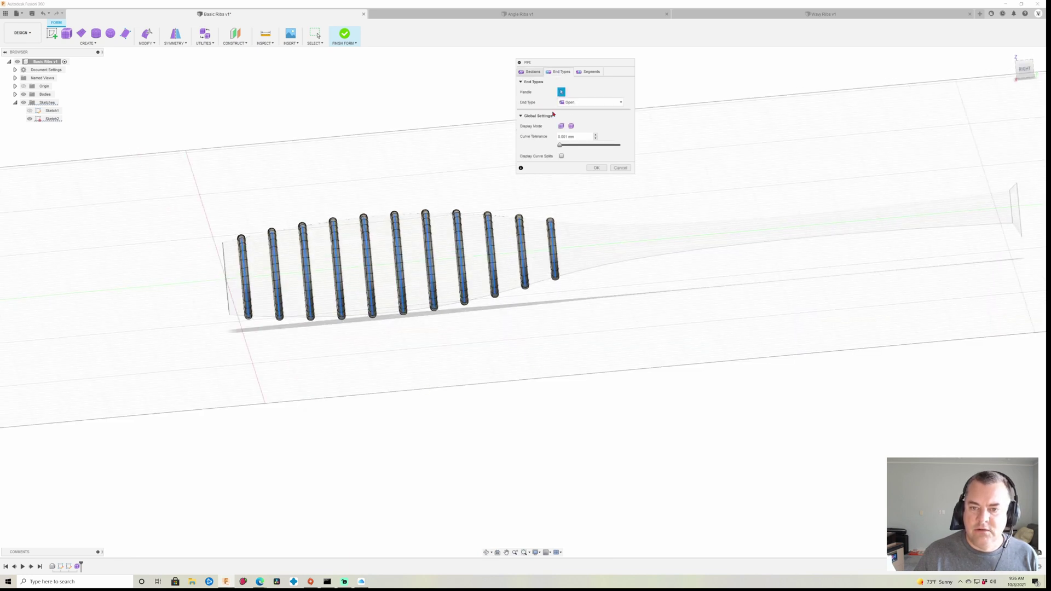
{"action": "left_click", "coordinate": [588, 73]}
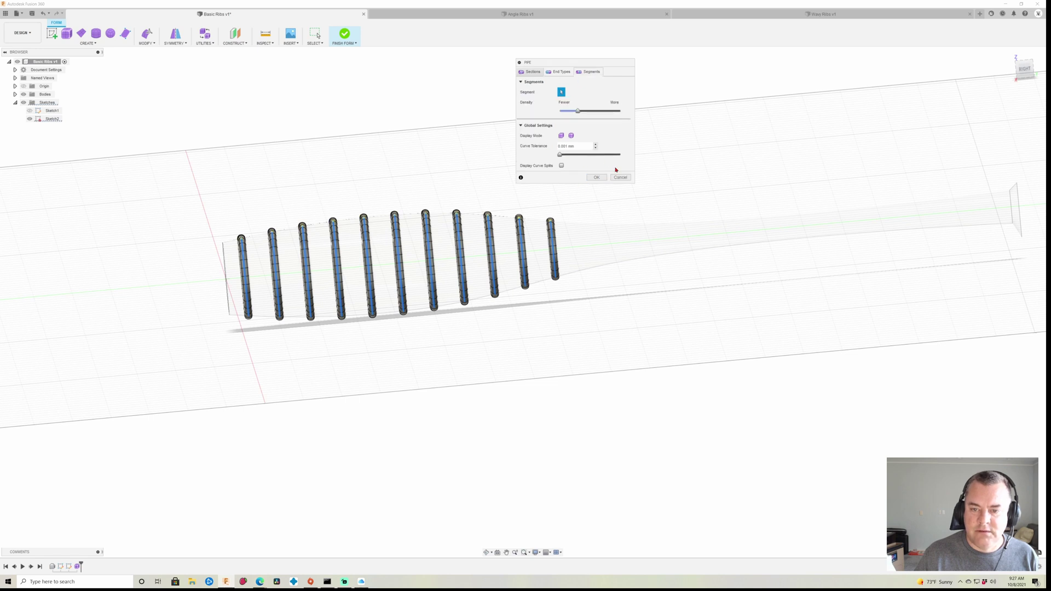
{"action": "middle_click_drag", "start_coordinate": [530, 357], "coordinate": [537, 357], "text": "shift"}
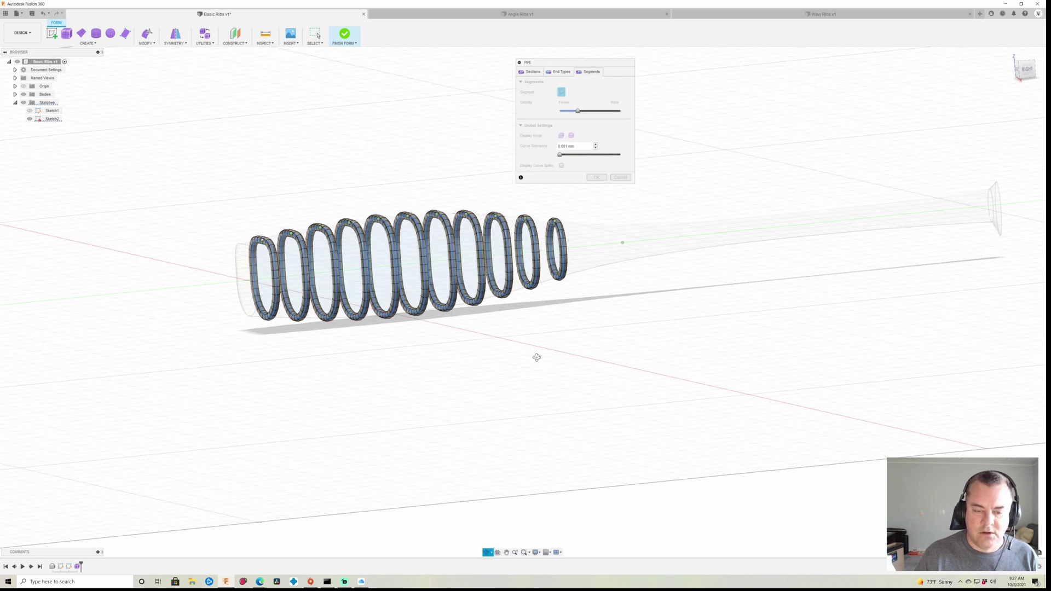
{"action": "left_click", "coordinate": [597, 177]}
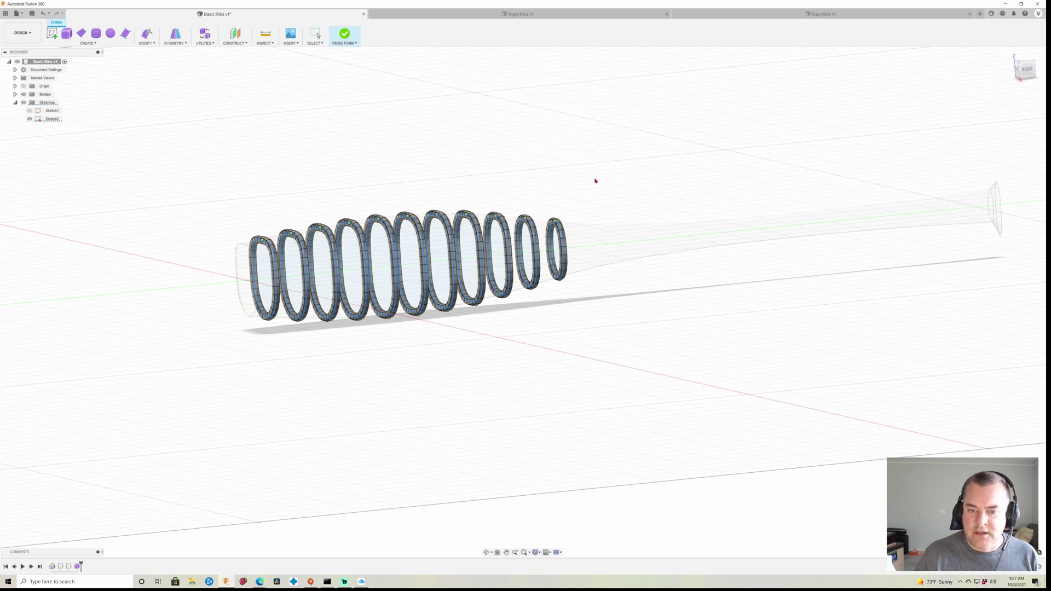
{"action": "middle_click_drag", "start_coordinate": [445, 386], "coordinate": [440, 378], "text": "shift"}
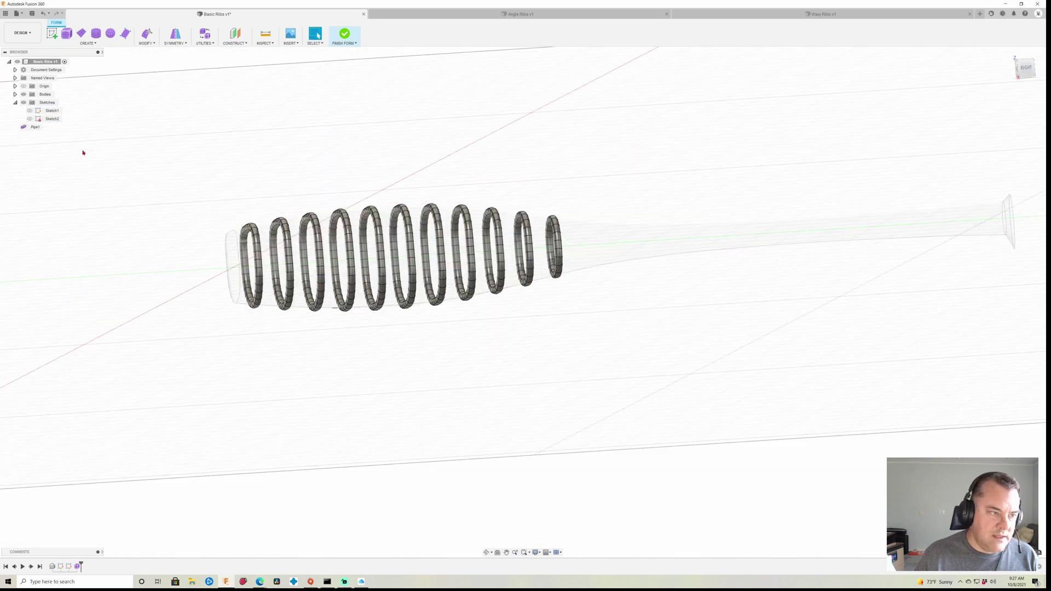
Zoom in on the rings, finish the form, and list the rib bodies Body2–Body12
{"action": "left_click", "coordinate": [15, 94]}
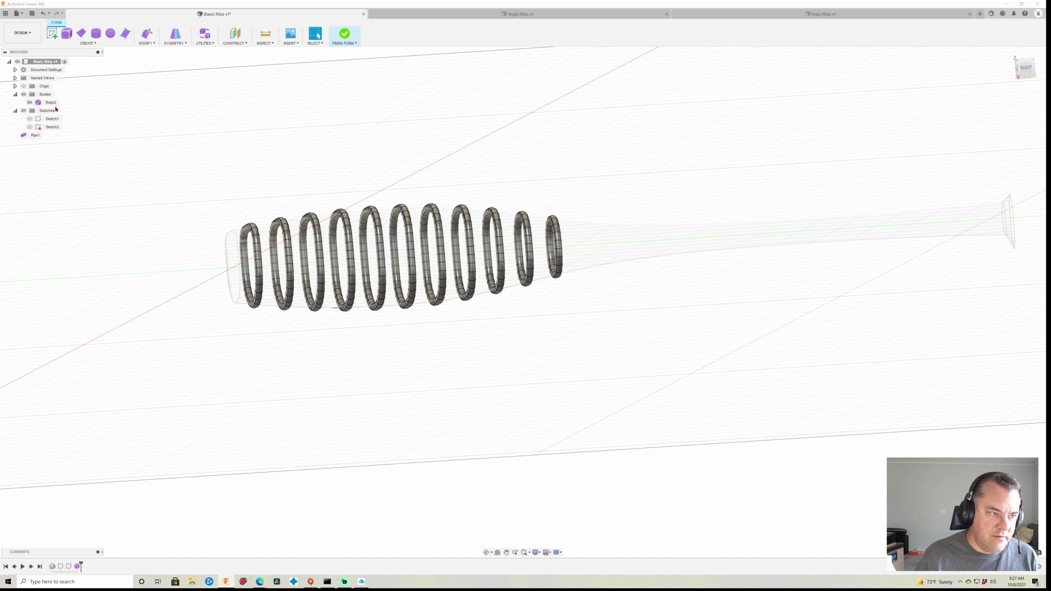
{"action": "middle_click_drag", "start_coordinate": [493, 329], "coordinate": [536, 435], "text": "shift"}
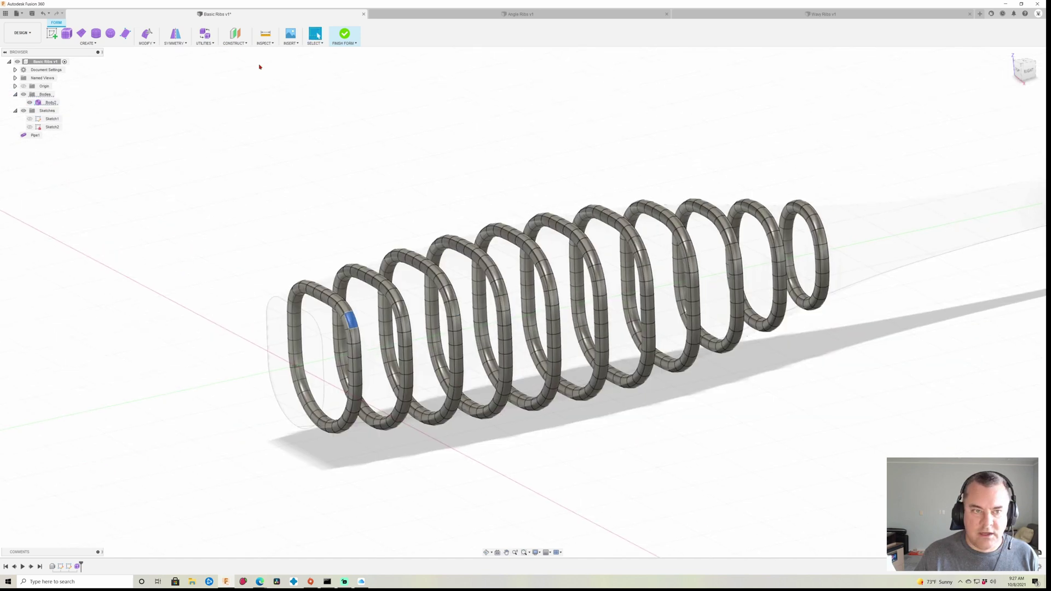
{"action": "left_click", "coordinate": [339, 34]}
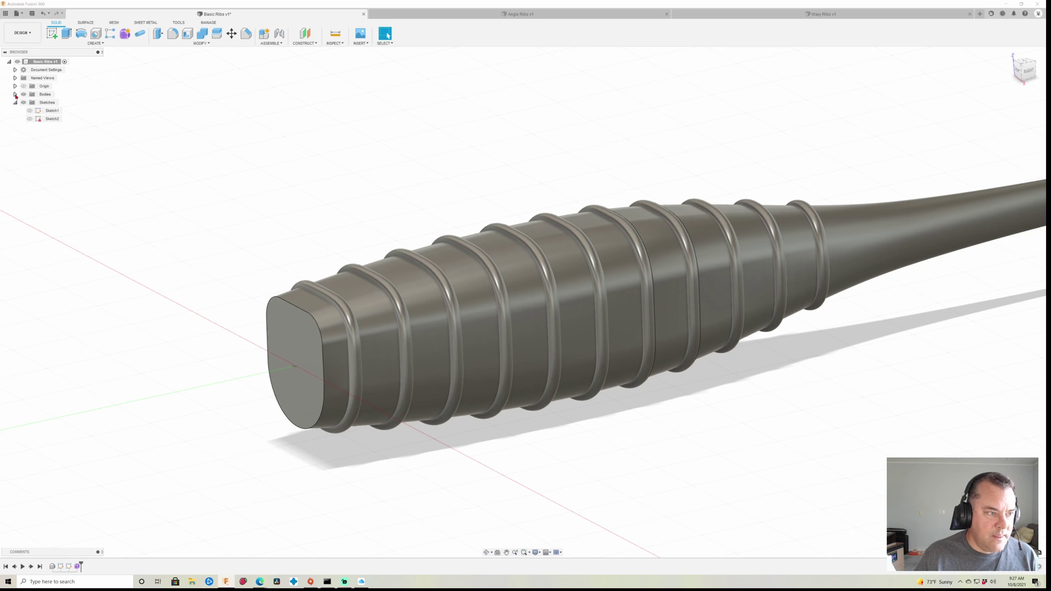
{"action": "left_click", "coordinate": [15, 94]}
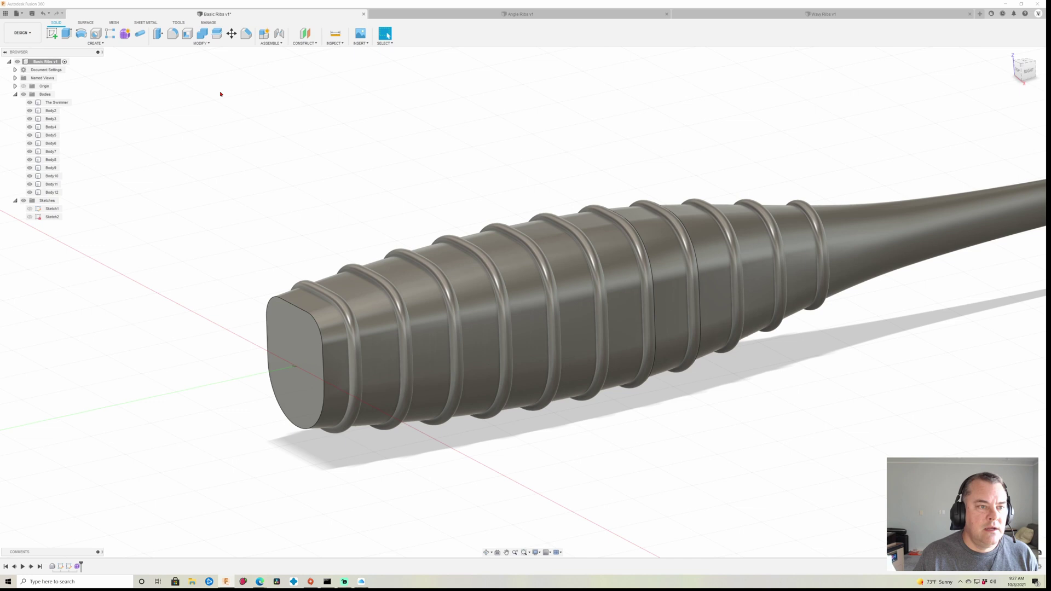
Combine Body2–Body12 into The Swimmer using a Join operation
{"action": "left_click", "coordinate": [202, 34]}
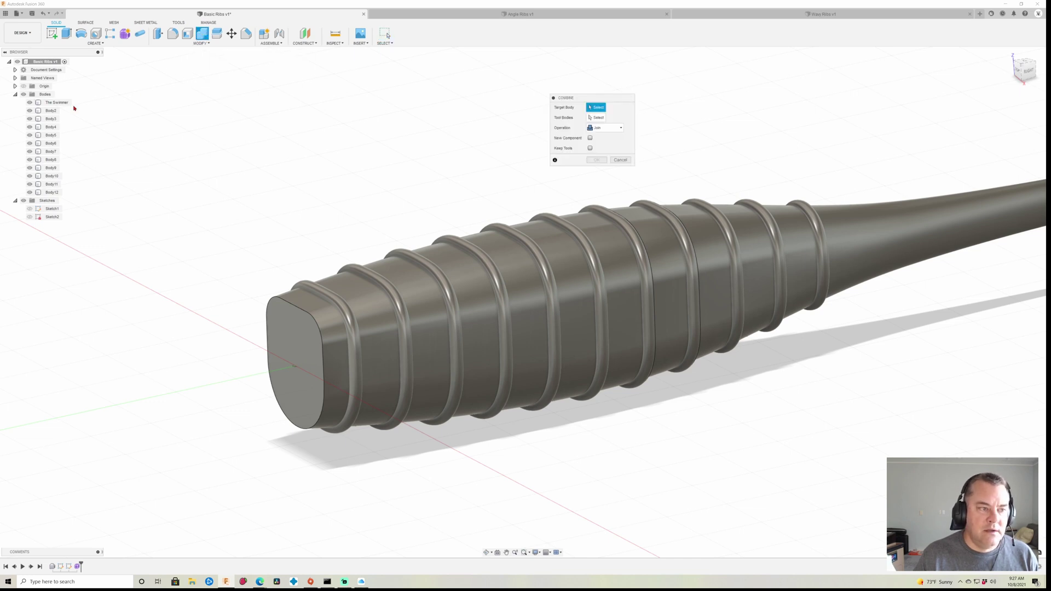
{"action": "left_click", "coordinate": [315, 328]}
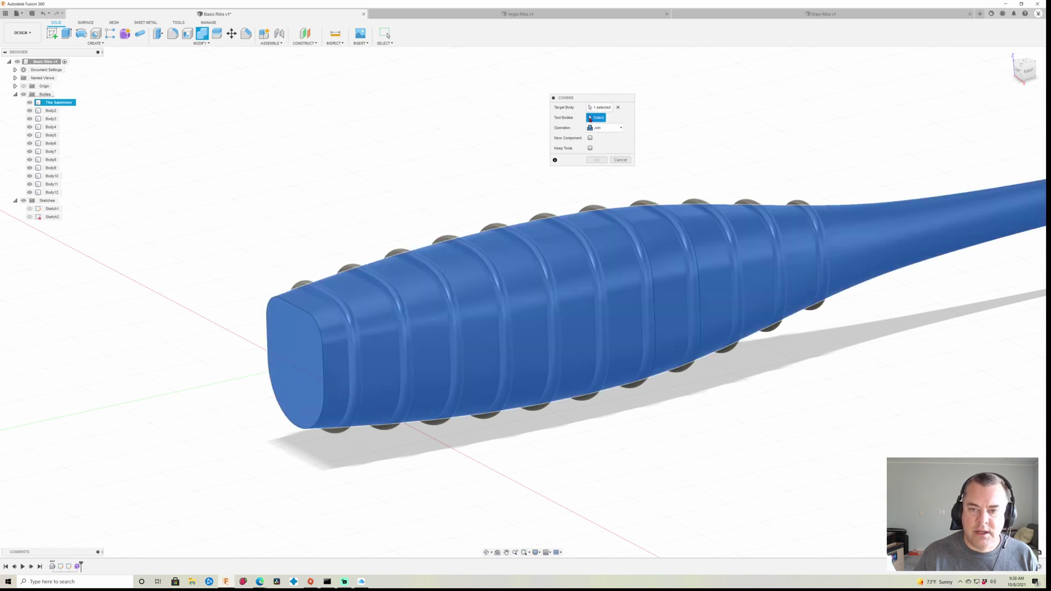
{"action": "left_click", "coordinate": [55, 114]}
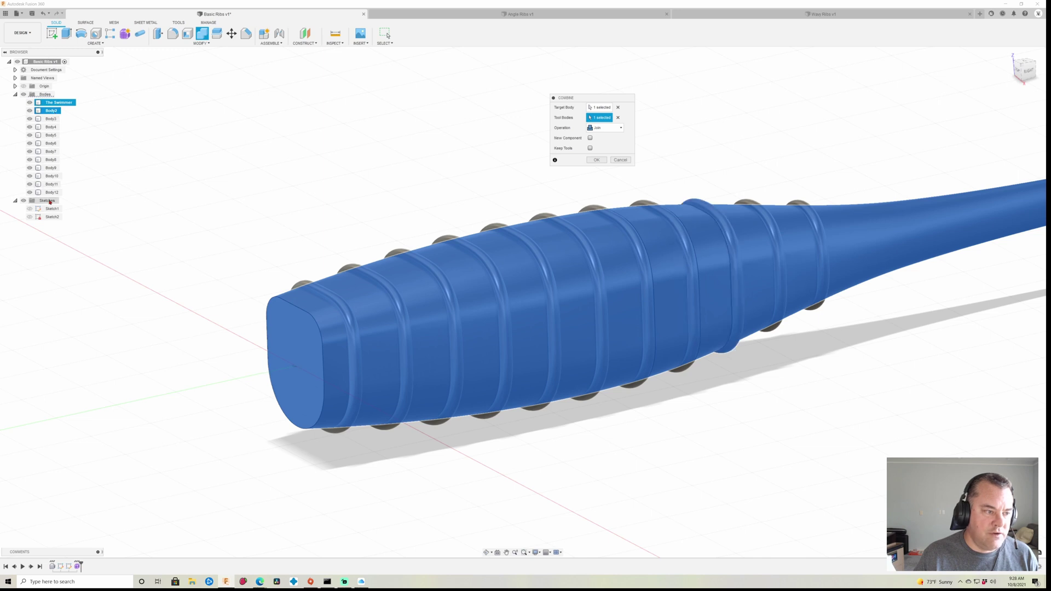
{"action": "left_click", "coordinate": [52, 192], "text": "shift"}
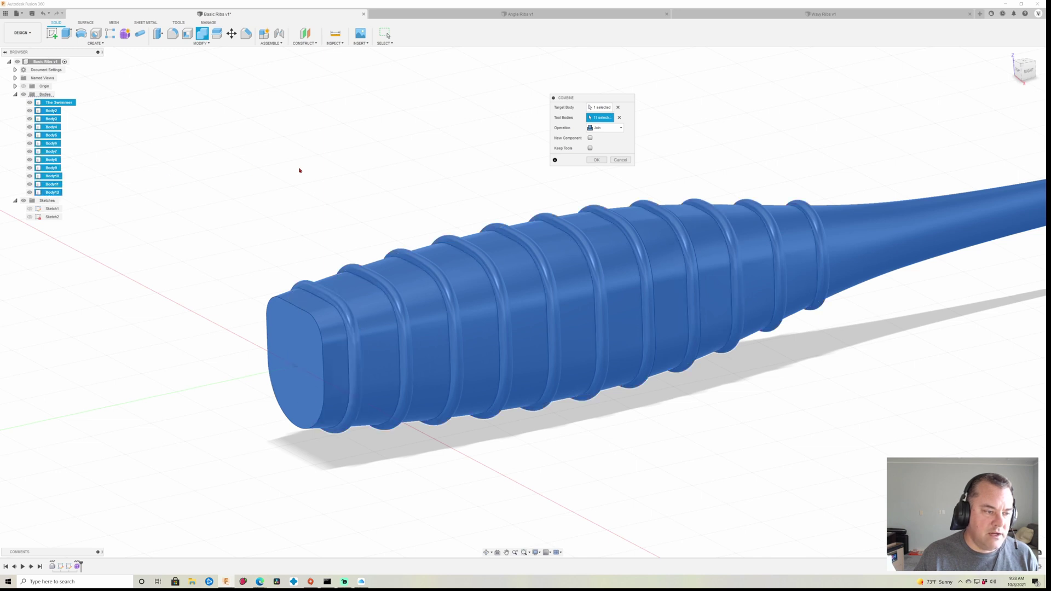
{"action": "left_click", "coordinate": [596, 160]}
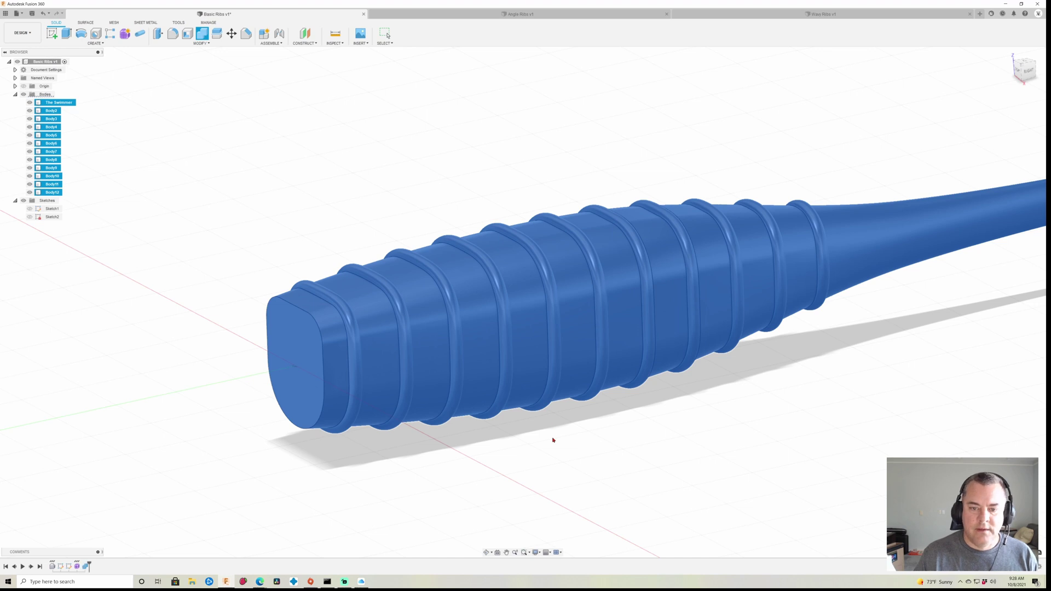
{"action": "mouse_move", "coordinate": [728, 434]}
{"action": "middle_mouse_down", "text": "shift"}
{"action": "mouse_move", "coordinate": [711, 432]}
{"action": "mouse_move", "coordinate": [744, 399]}
{"action": "mouse_move", "coordinate": [699, 445]}
{"action": "mouse_move", "coordinate": [732, 432]}
{"action": "mouse_move", "coordinate": [704, 425]}
{"action": "mouse_move", "coordinate": [711, 444]}
{"action": "mouse_move", "coordinate": [715, 427]}
{"action": "middle_mouse_up", "text": "shift"}
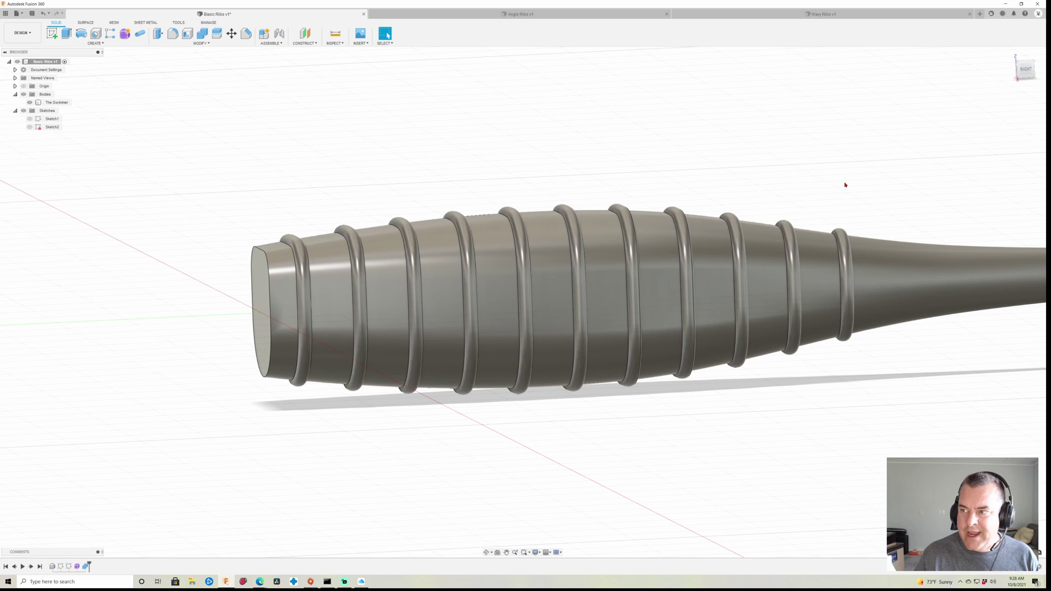
Open Angle Ribs v1 in the Right view and start a sketch on the origin plane
{"action": "left_click", "coordinate": [1026, 69]}
{"action": "middle_click_drag", "start_coordinate": [840, 458], "coordinate": [732, 473]}
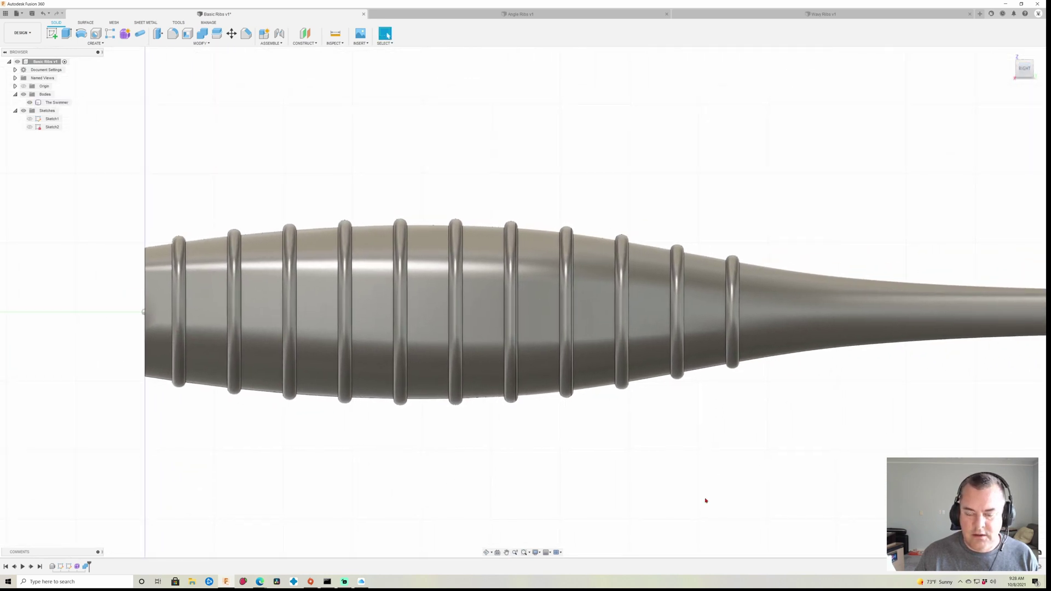
{"action": "left_click", "coordinate": [540, 15]}
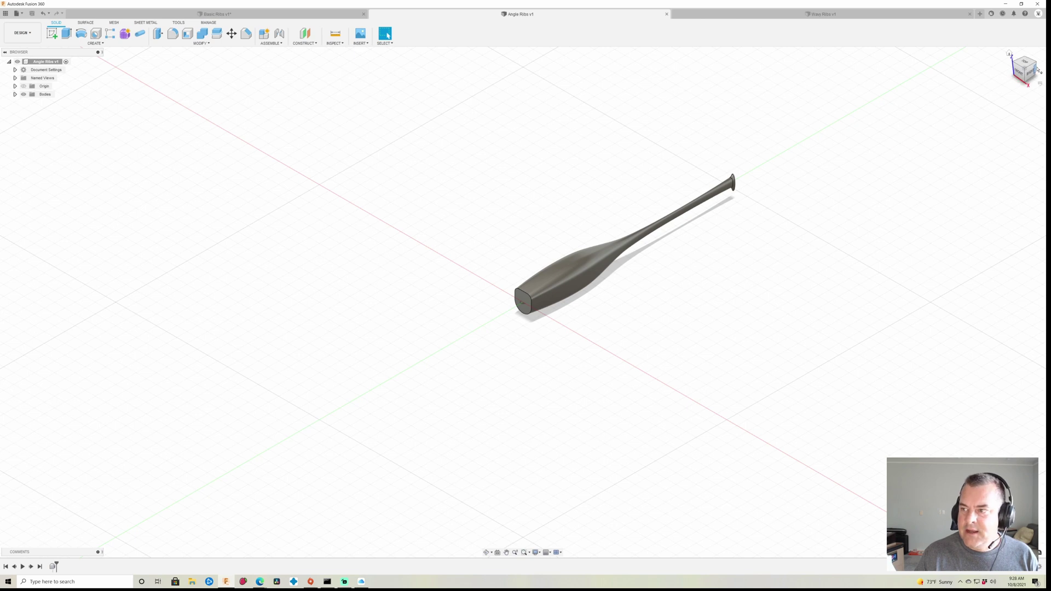
{"action": "left_click", "coordinate": [1034, 74]}
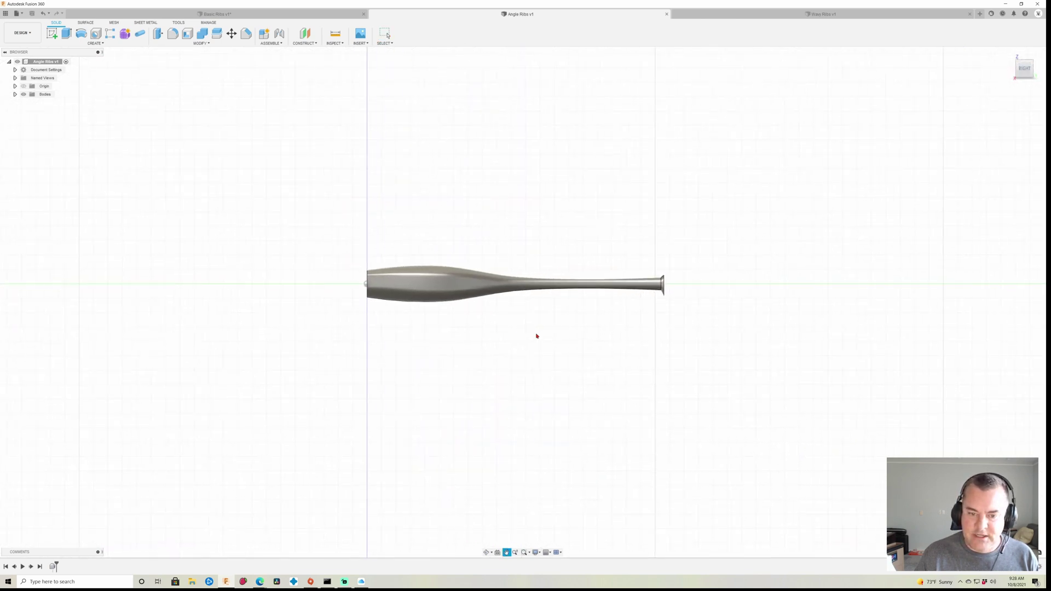
{"action": "scroll", "coordinate": [477, 314], "scroll_direction": "down", "scroll_amount": 2}
{"action": "scroll", "coordinate": [471, 313], "scroll_direction": "up", "scroll_amount": 6}
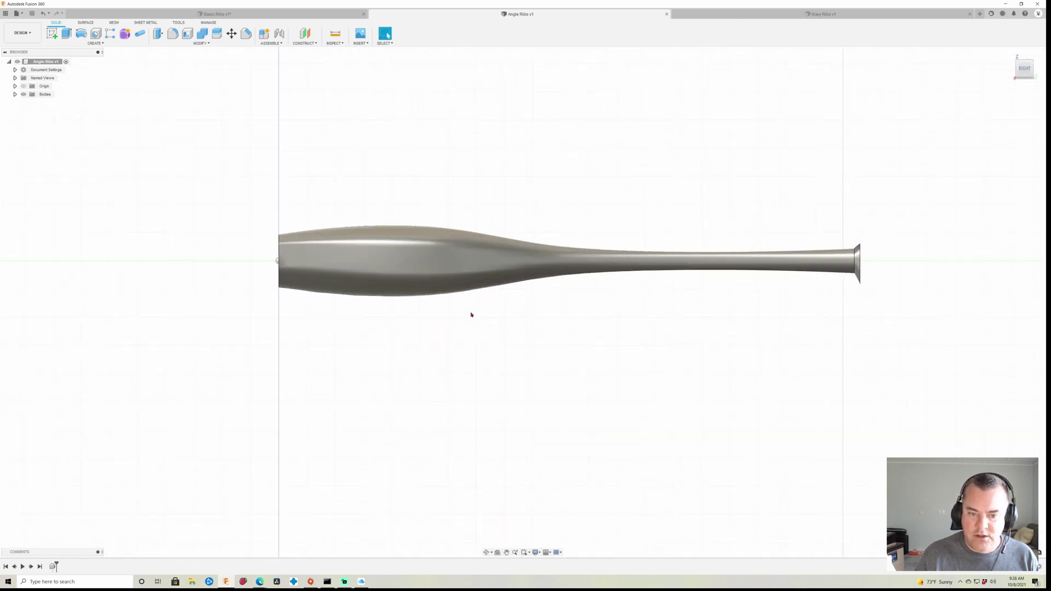
{"action": "left_click", "coordinate": [52, 33]}
{"action": "left_click", "coordinate": [261, 225]}
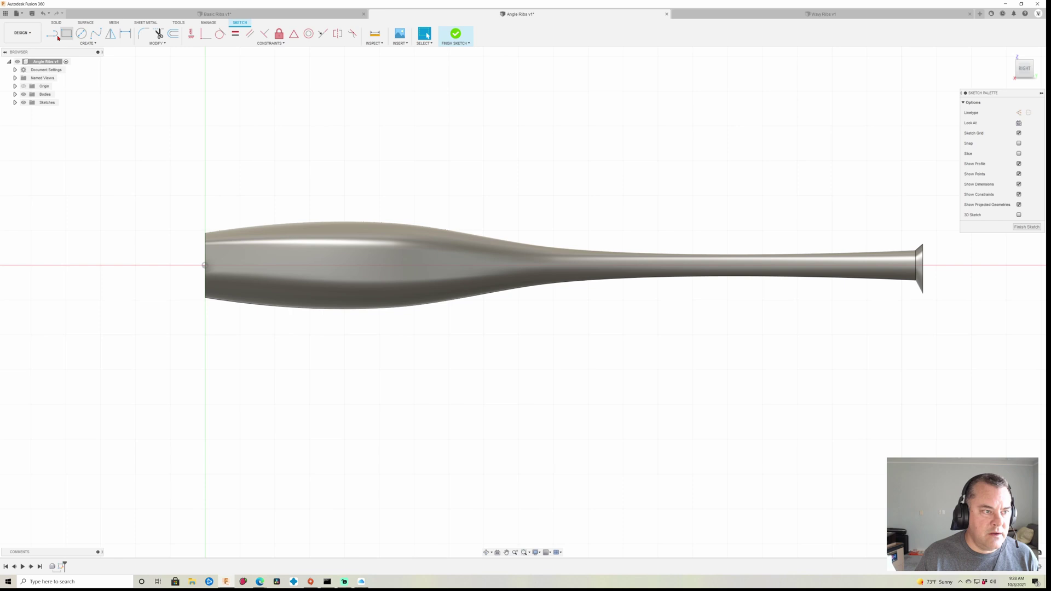
Draw a two-segment V-shaped chevron with Line across the lure's front
{"action": "left_click", "coordinate": [57, 36]}
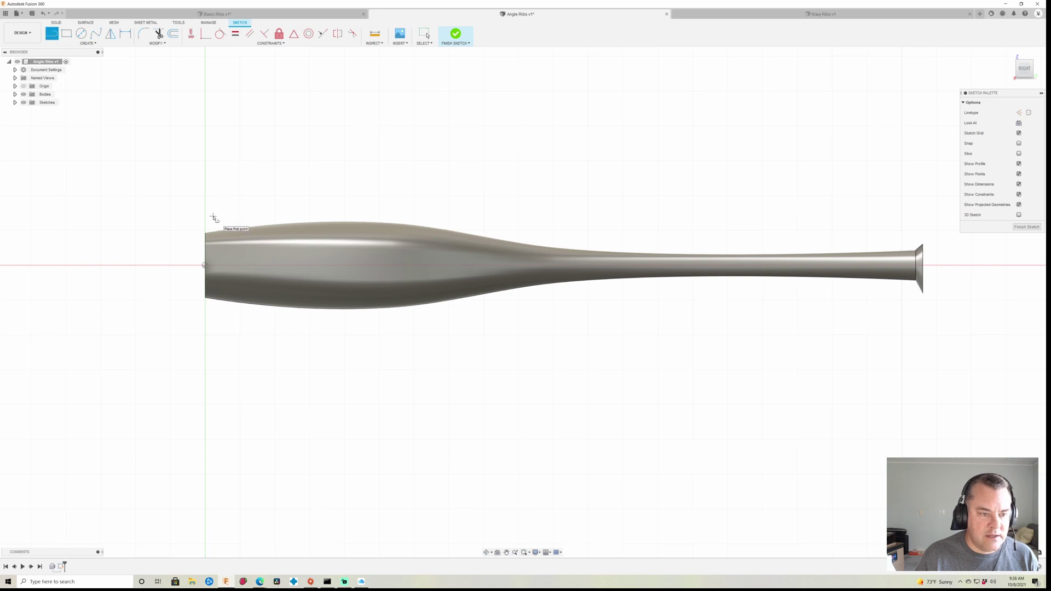
{"action": "left_click", "coordinate": [214, 214]}
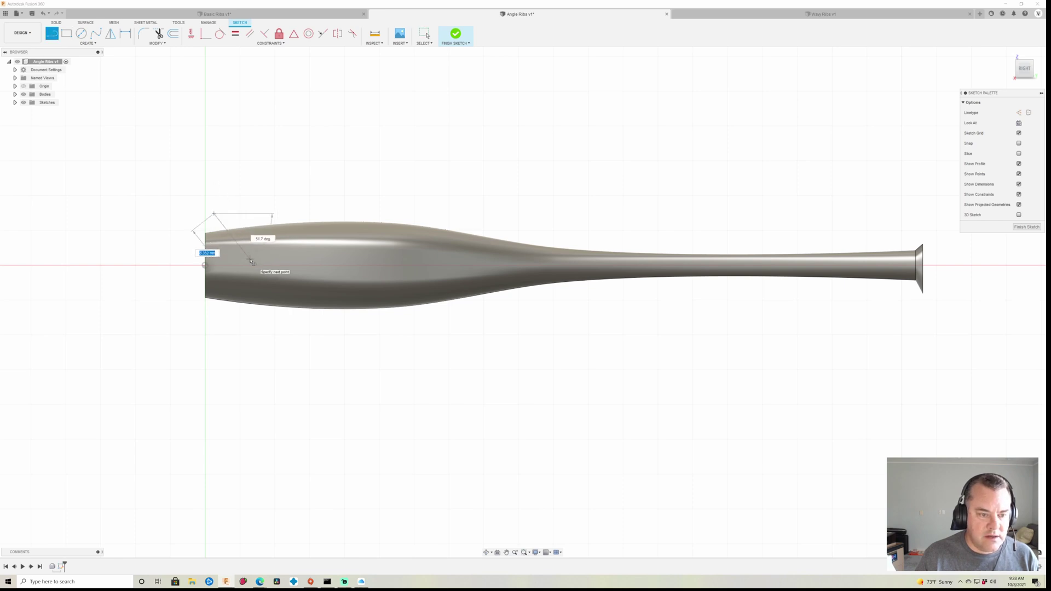
{"action": "left_click_drag", "start_coordinate": [214, 215], "coordinate": [218, 315]}
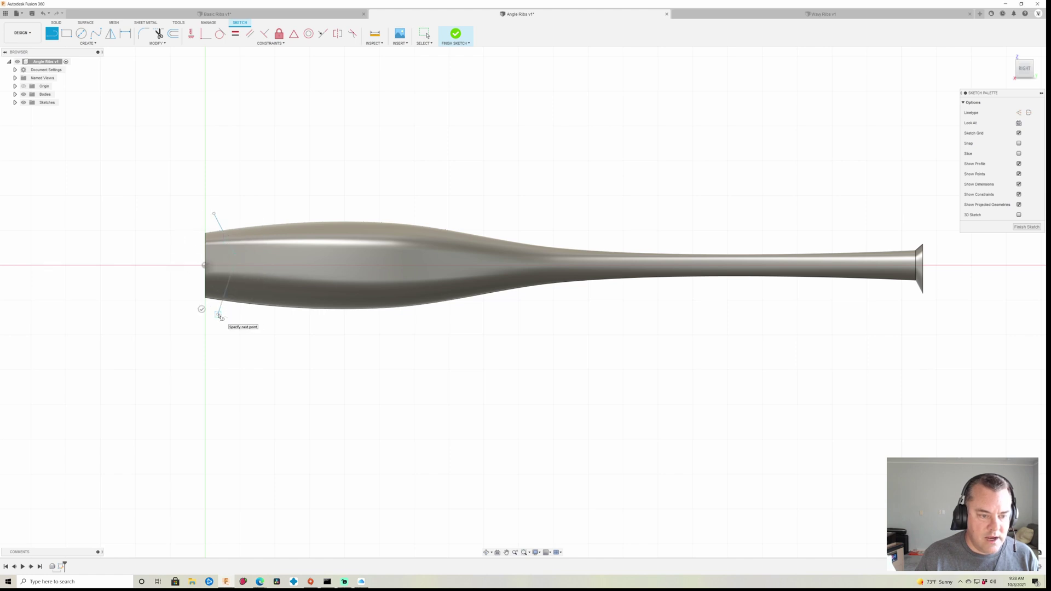
{"action": "key", "text": "Escape"}
Rectangular-pattern both chevron lines along the body as 9 copies
{"action": "left_click", "coordinate": [87, 43]}
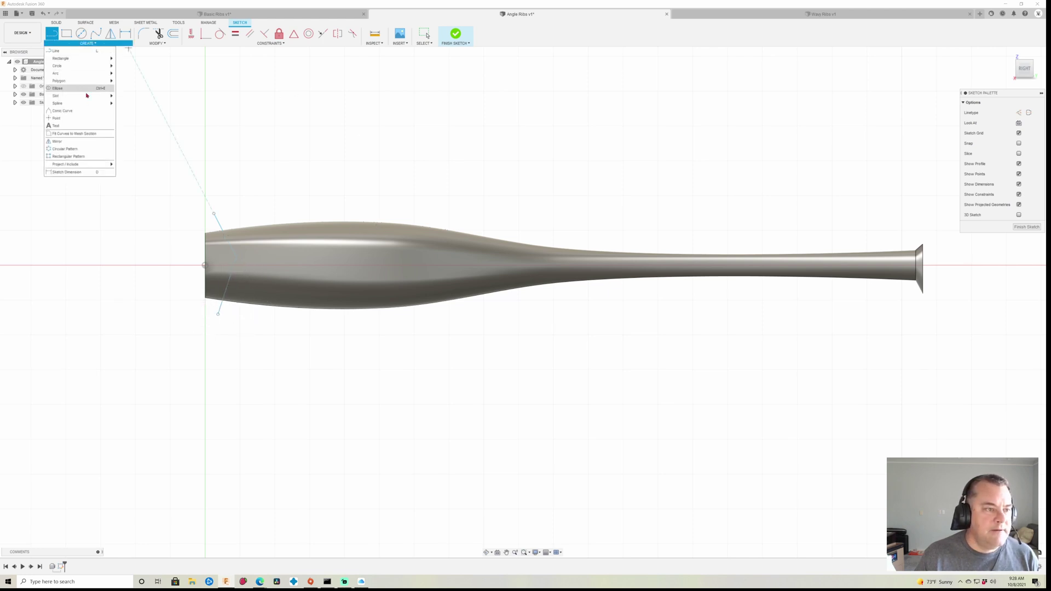
{"action": "left_click", "coordinate": [69, 157]}
{"action": "left_click", "coordinate": [219, 224]}
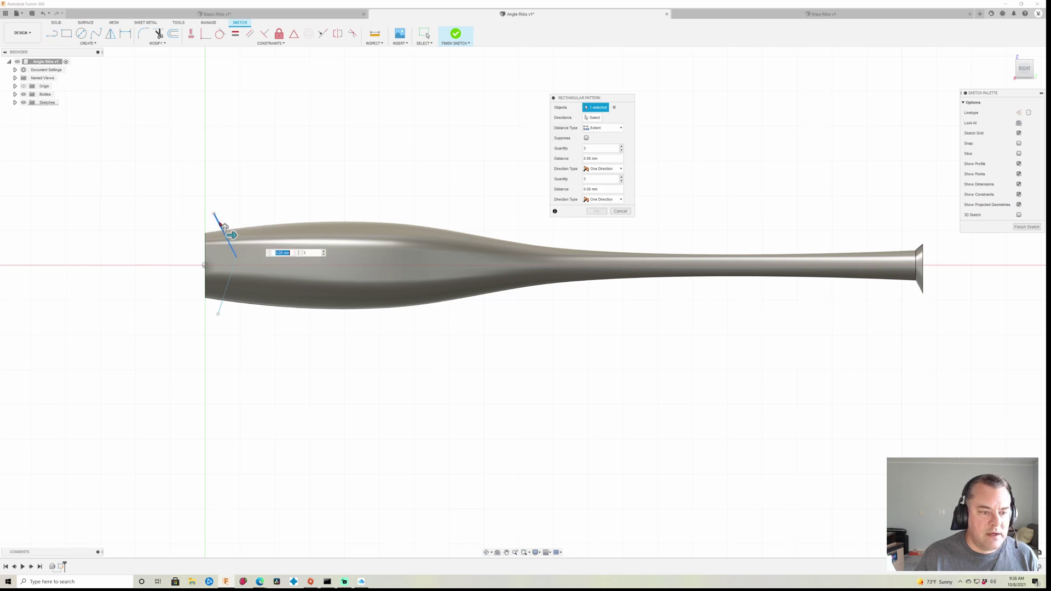
{"action": "left_click", "coordinate": [230, 276]}
{"action": "left_click_drag", "start_coordinate": [231, 235], "coordinate": [516, 236]}
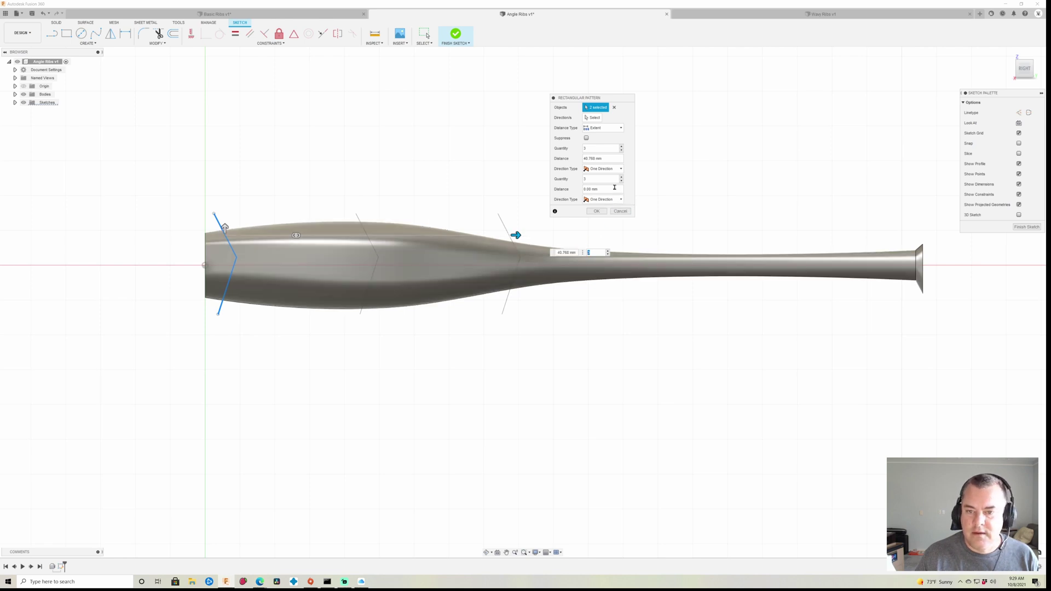
{"action": "left_click", "coordinate": [621, 148]}
{"action": "left_click", "coordinate": [622, 147]}
{"action": "left_click", "coordinate": [621, 148]}
{"action": "left_click", "coordinate": [621, 147]}
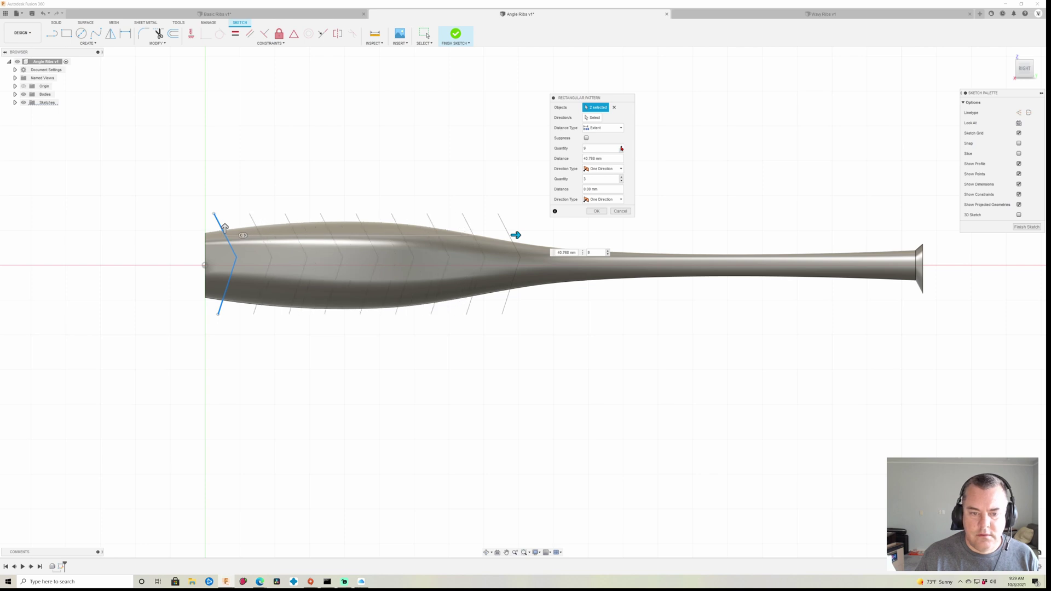
{"action": "left_click", "coordinate": [597, 212]}
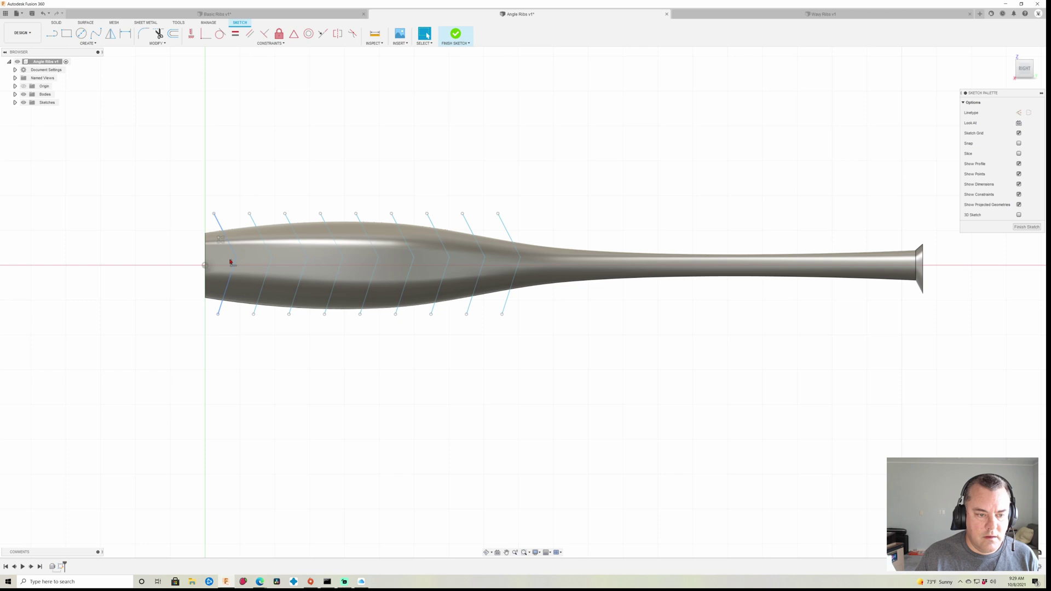
Start Project to Surface, picking the lure body and the chevron lines to wrap
{"action": "key", "text": "Escape"}
{"action": "key", "text": "Escape"}
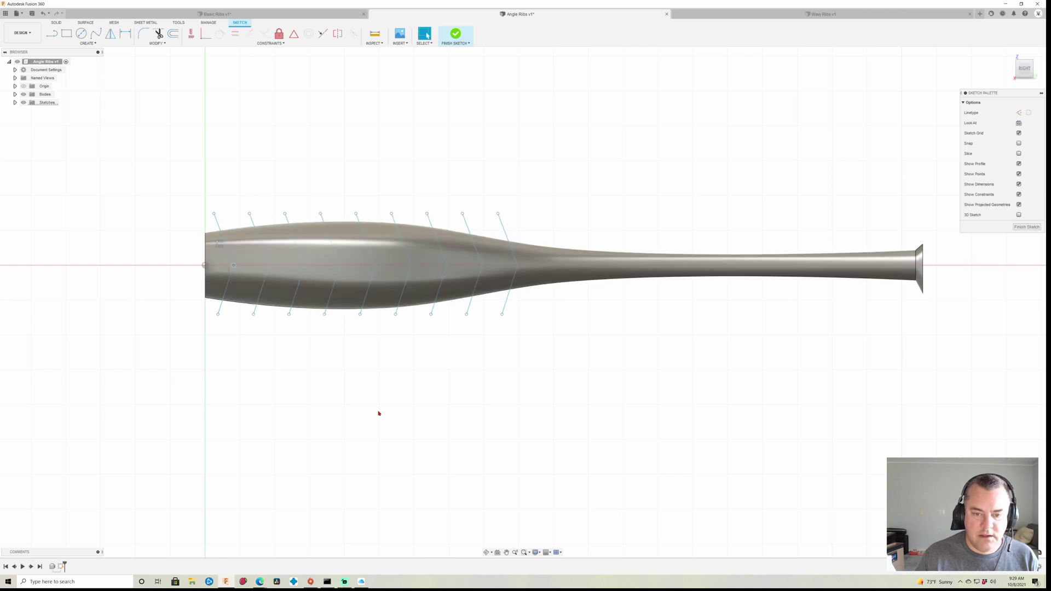
{"action": "left_click", "coordinate": [88, 43]}
{"action": "mouse_move", "coordinate": [80, 164]}
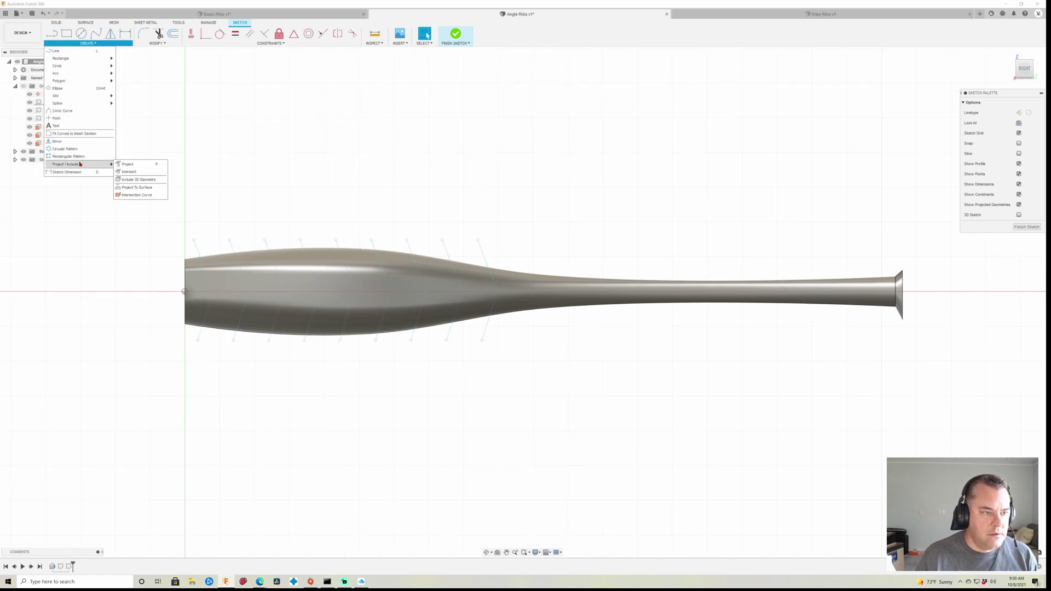
{"action": "left_click", "coordinate": [134, 187]}
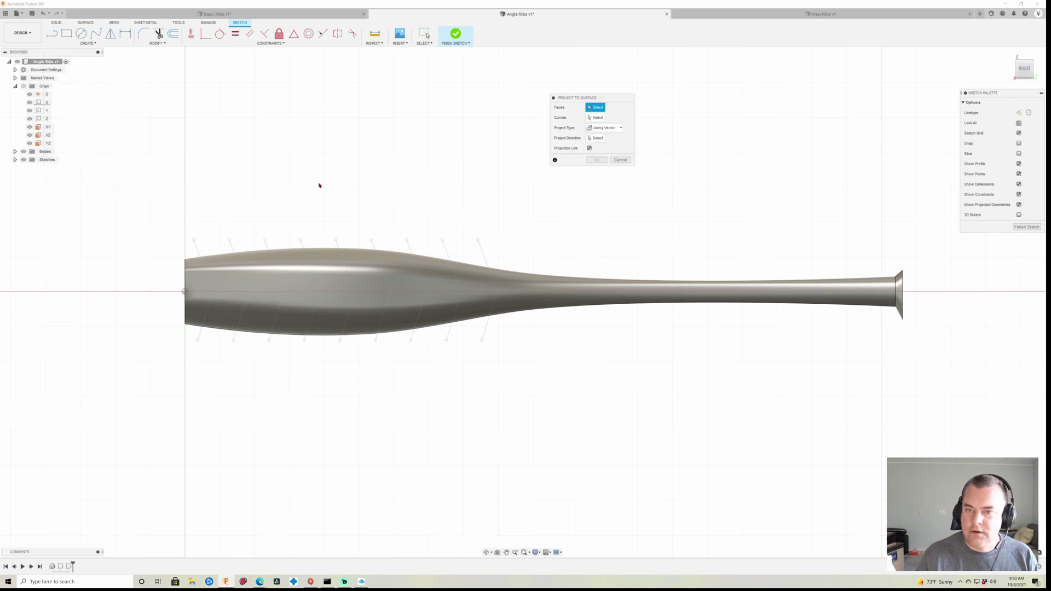
{"action": "left_click", "coordinate": [329, 257]}
{"action": "left_click", "coordinate": [197, 246]}
{"action": "left_click", "coordinate": [232, 246]}
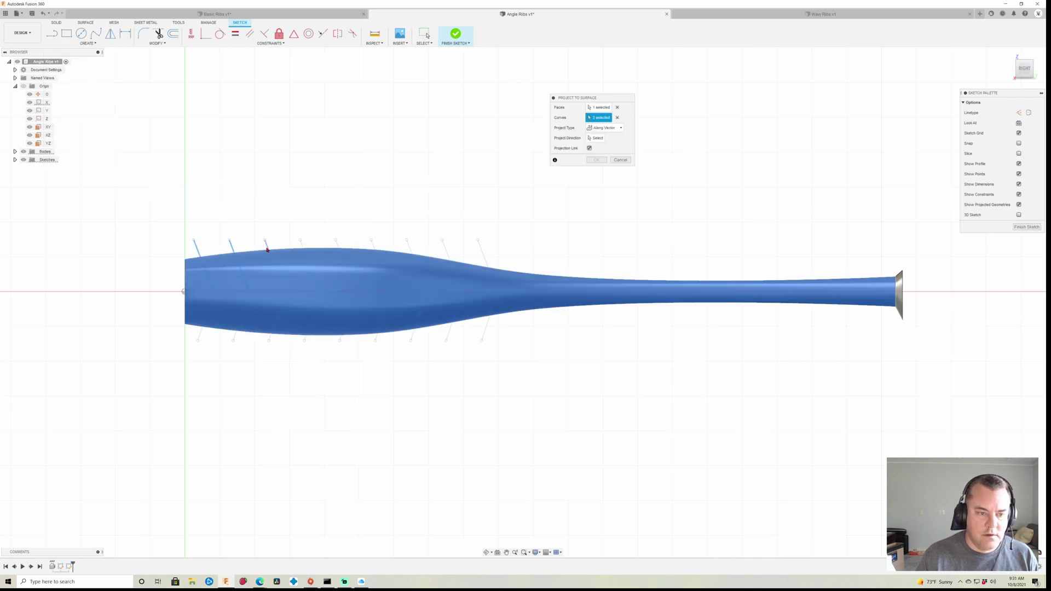
{"action": "left_click", "coordinate": [412, 336]}
{"action": "left_click", "coordinate": [376, 337]}
{"action": "left_click", "coordinate": [342, 338]}
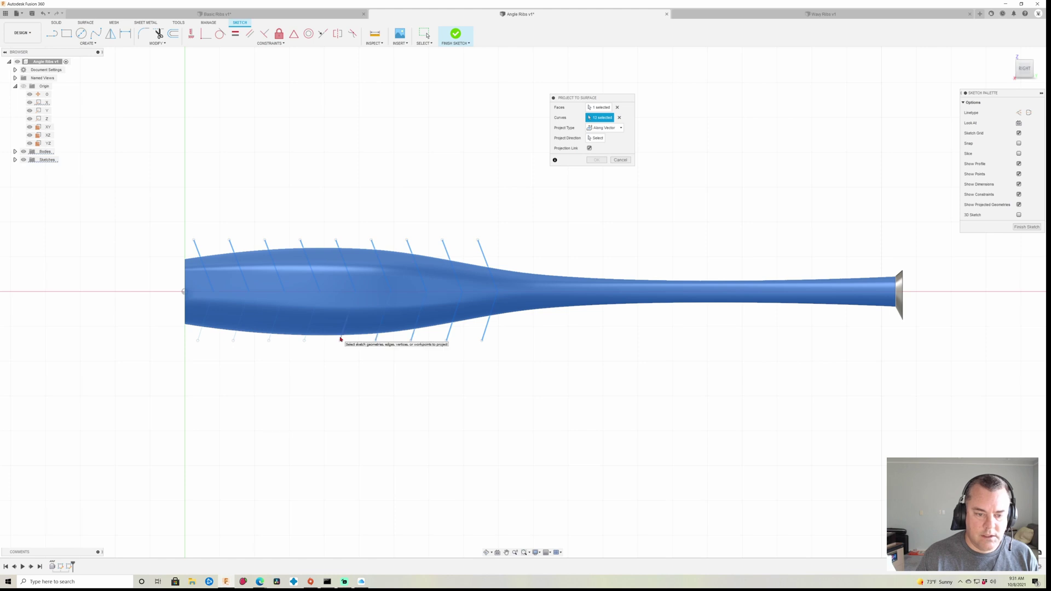
{"action": "left_click", "coordinate": [305, 340]}
{"action": "left_click", "coordinate": [233, 338]}
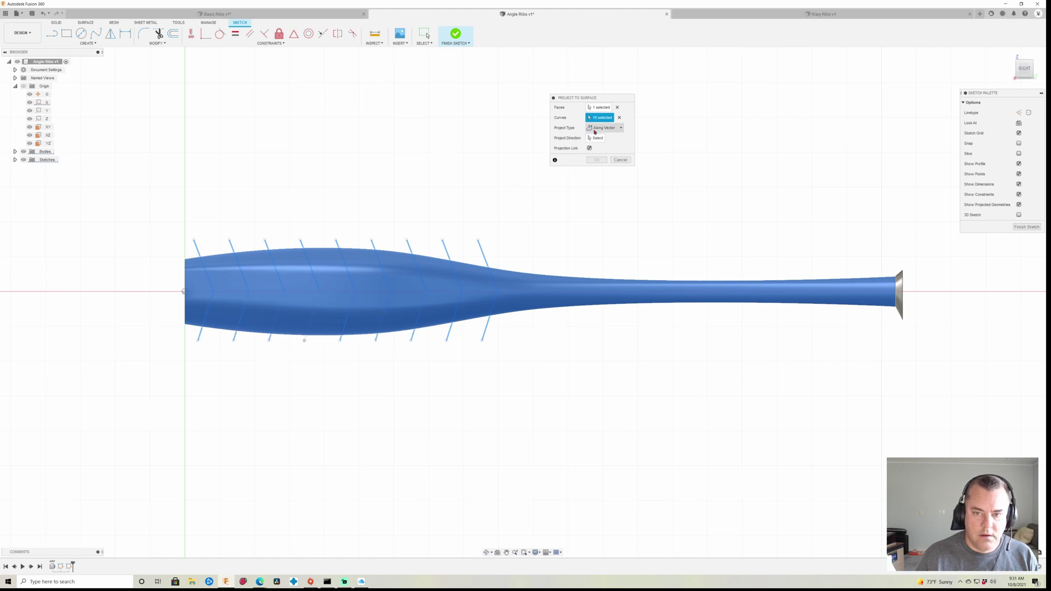
Set the projection direction to the X axis and confirm the projection
{"action": "middle_click_drag", "start_coordinate": [233, 351], "coordinate": [252, 381], "text": "shift"}
{"action": "left_click", "coordinate": [25, 87]}
{"action": "left_click", "coordinate": [44, 102]}
{"action": "middle_click_drag", "start_coordinate": [559, 427], "coordinate": [652, 394], "text": "shift"}
{"action": "left_click", "coordinate": [597, 160]}
Finish the sketch and create a trial pipe groove along the first chevron line
{"action": "left_click", "coordinate": [455, 34]}
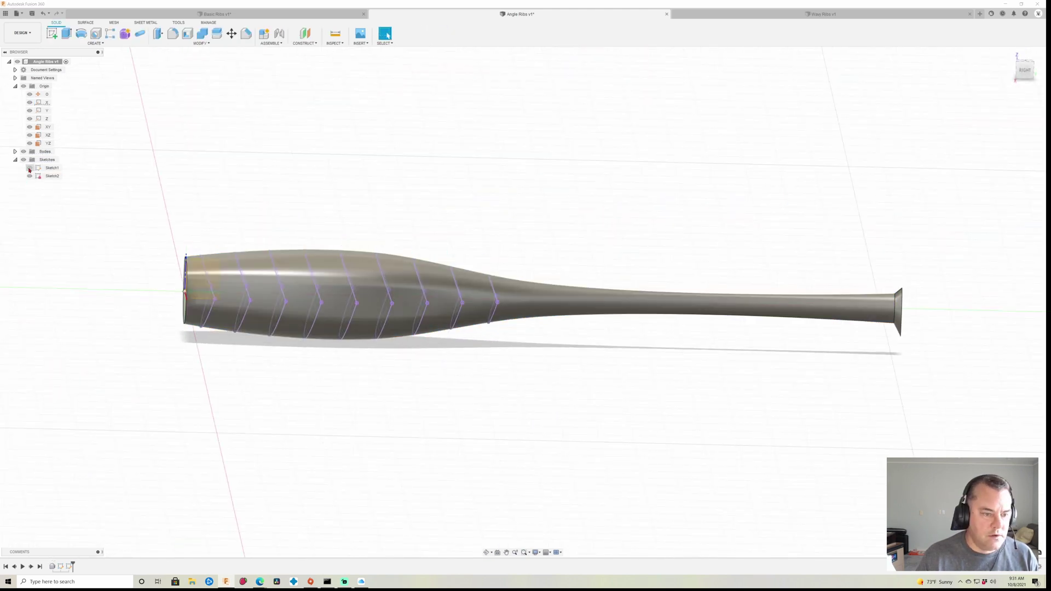
{"action": "mouse_move", "coordinate": [493, 433]}
{"action": "middle_mouse_down", "text": "shift"}
{"action": "mouse_move", "coordinate": [500, 448]}
{"action": "mouse_move", "coordinate": [525, 383]}
{"action": "middle_mouse_up", "text": "shift"}
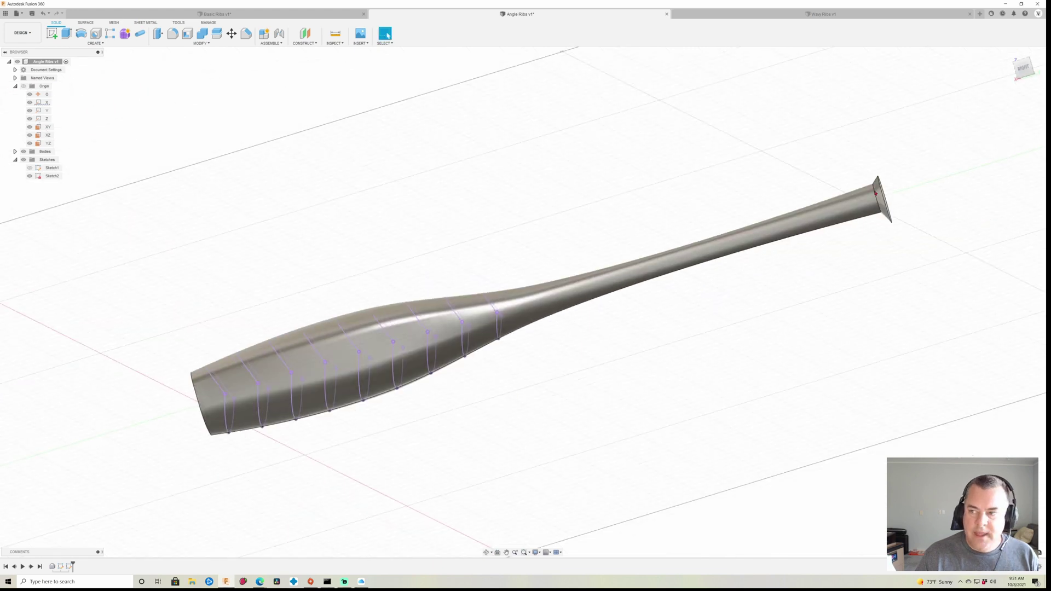
{"action": "left_click", "coordinate": [1024, 70]}
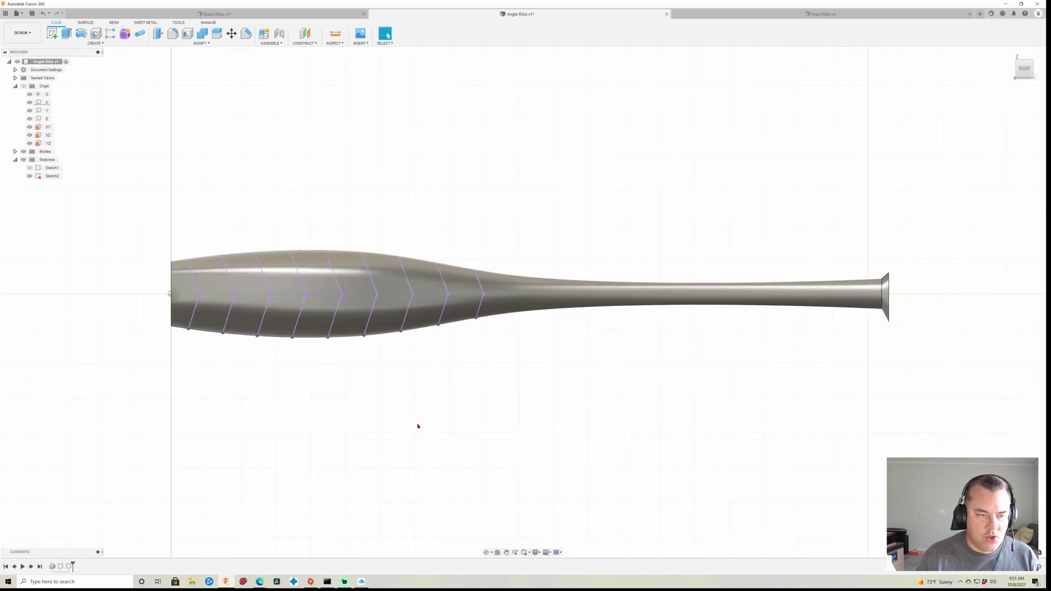
{"action": "left_click", "coordinate": [140, 34]}
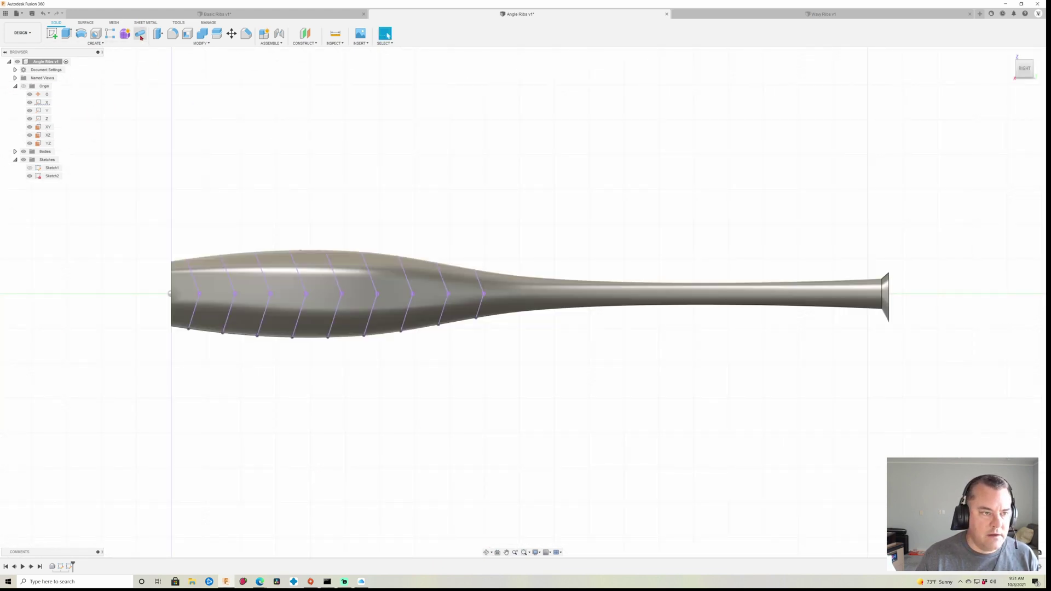
{"action": "left_click", "coordinate": [190, 271]}
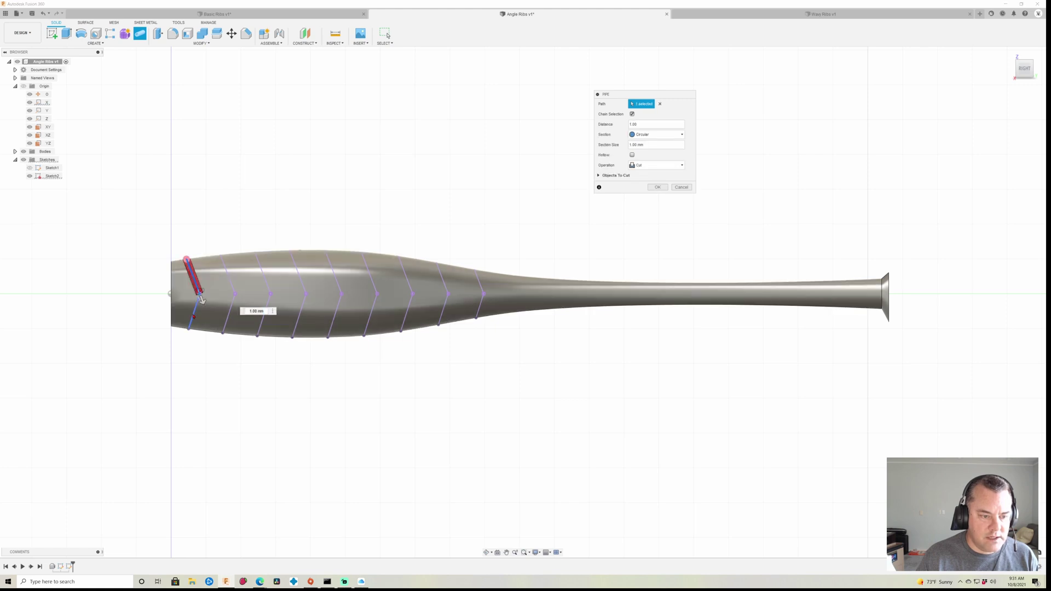
{"action": "middle_click_drag", "start_coordinate": [192, 356], "coordinate": [249, 400], "text": "shift"}
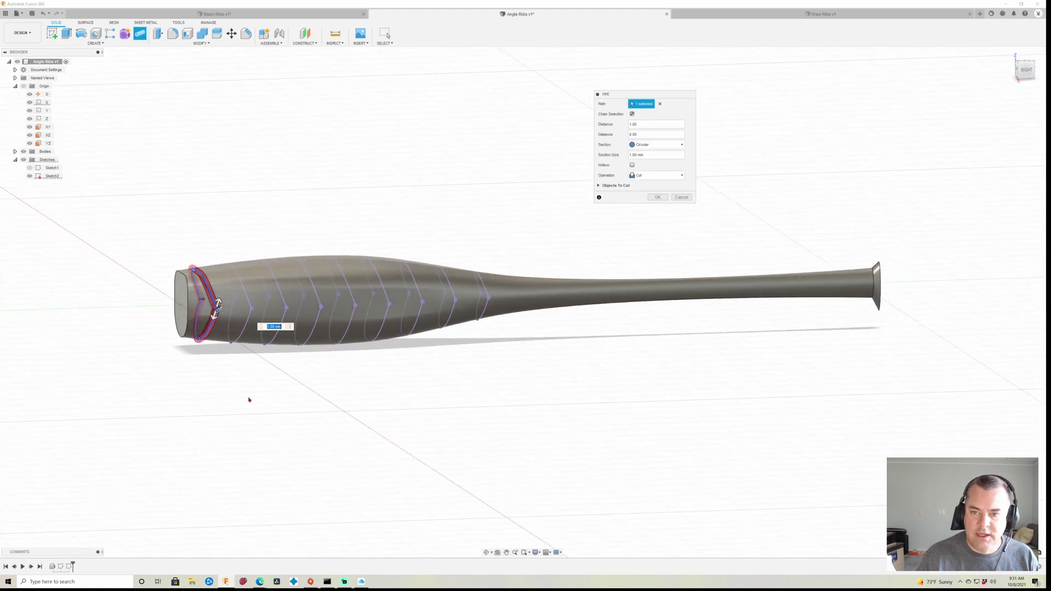
{"action": "left_click", "coordinate": [660, 198]}
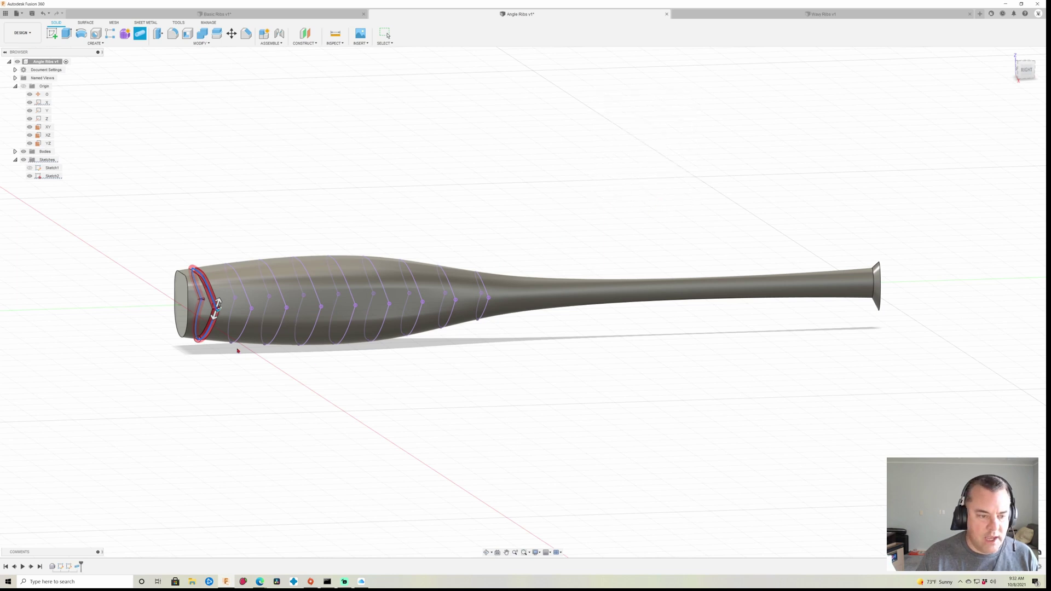
Edit the pipe feature, changing its operation from Cut to Join
{"action": "scroll", "coordinate": [214, 312], "scroll_direction": "up", "scroll_amount": 2}
{"action": "scroll", "coordinate": [213, 312], "scroll_direction": "up", "scroll_amount": 2}
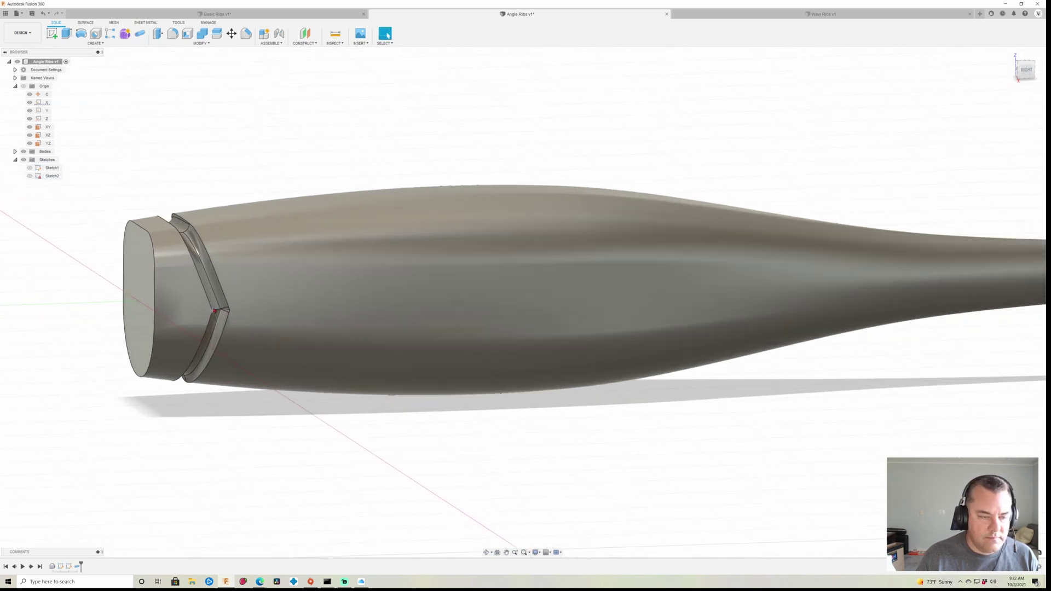
{"action": "scroll", "coordinate": [150, 485], "scroll_direction": "down", "scroll_amount": 1}
{"action": "right_click", "coordinate": [77, 567]}
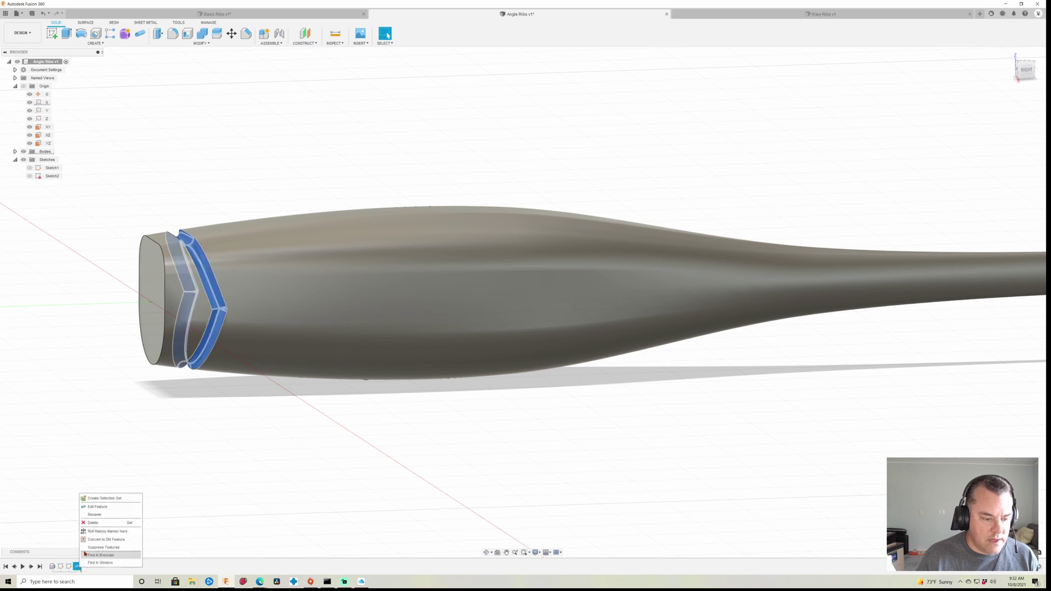
{"action": "left_click", "coordinate": [110, 509]}
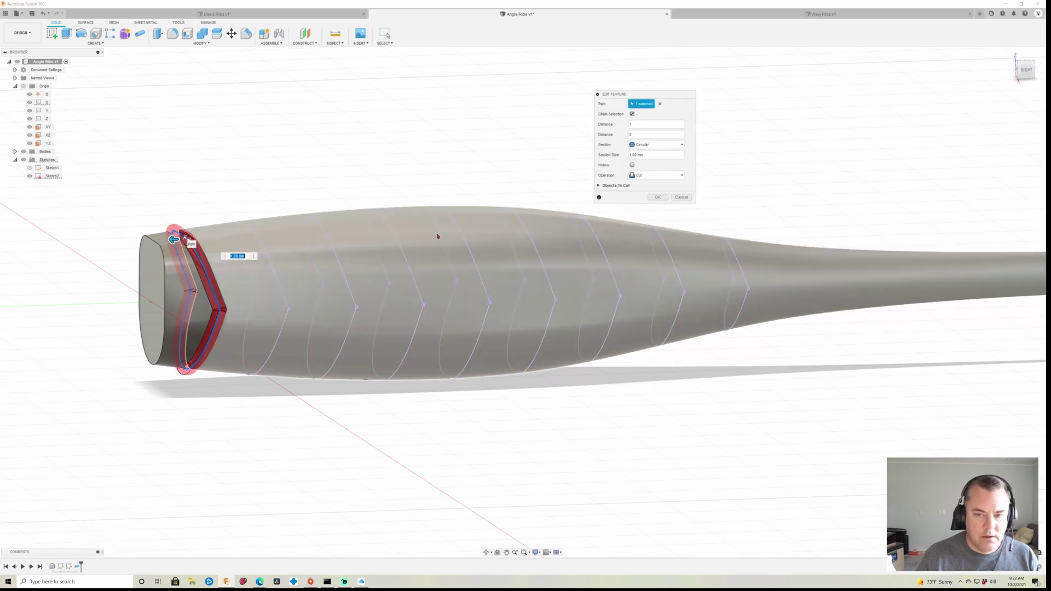
{"action": "left_click", "coordinate": [638, 175]}
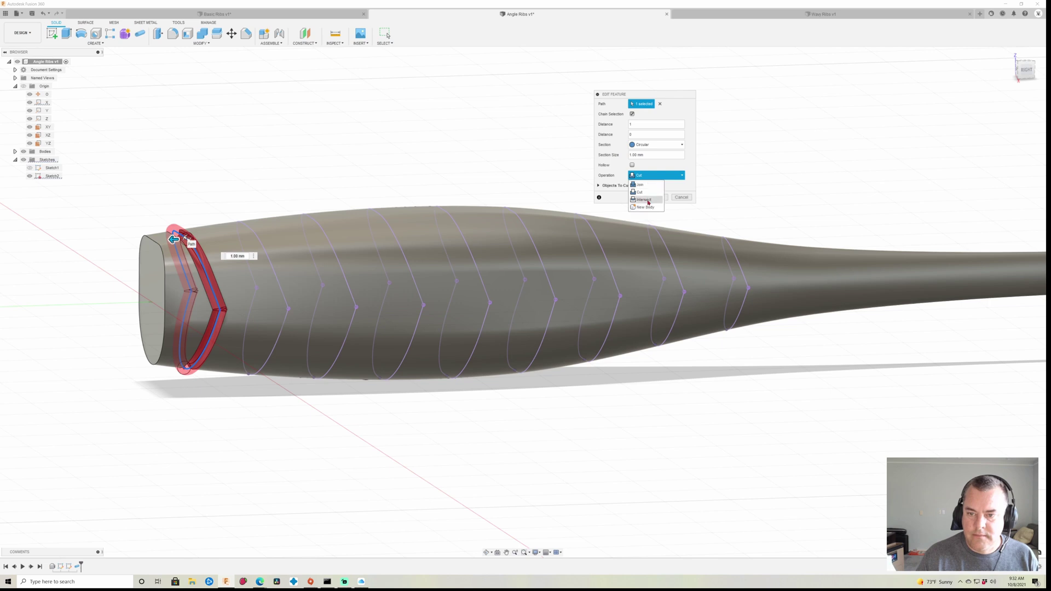
{"action": "left_click", "coordinate": [650, 191]}
{"action": "scroll", "coordinate": [219, 310], "scroll_direction": "up", "scroll_amount": 5}
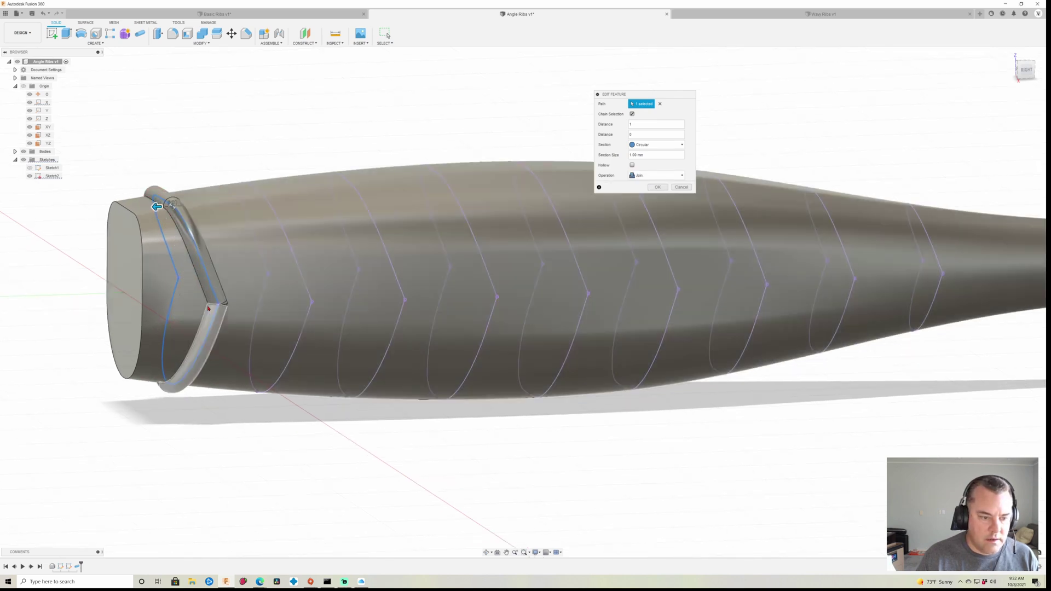
{"action": "middle_click_drag", "start_coordinate": [215, 311], "coordinate": [196, 132], "text": "shift"}
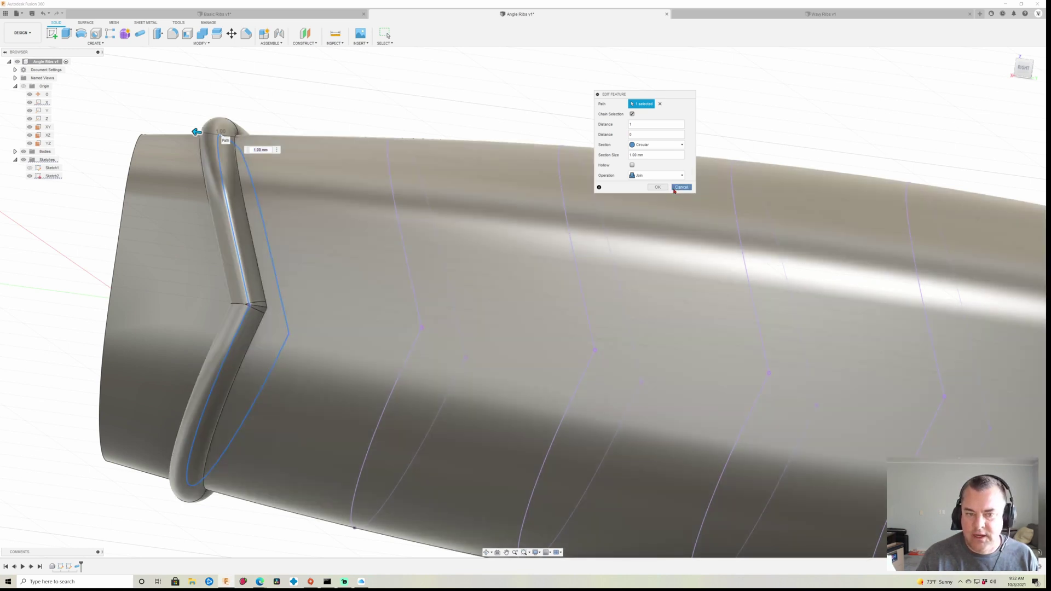
Cancel the edit, undo the pipe, and return to the Right view
{"action": "key", "text": "Escape"}
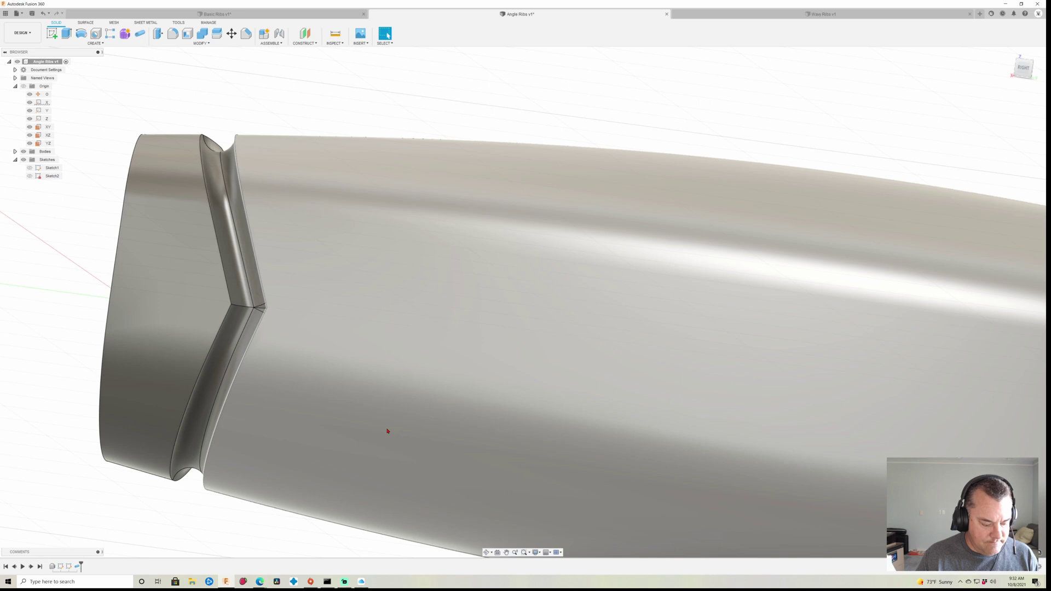
{"action": "key", "text": "ctrl+z"}
{"action": "scroll", "coordinate": [631, 362], "scroll_direction": "down", "scroll_amount": 5}
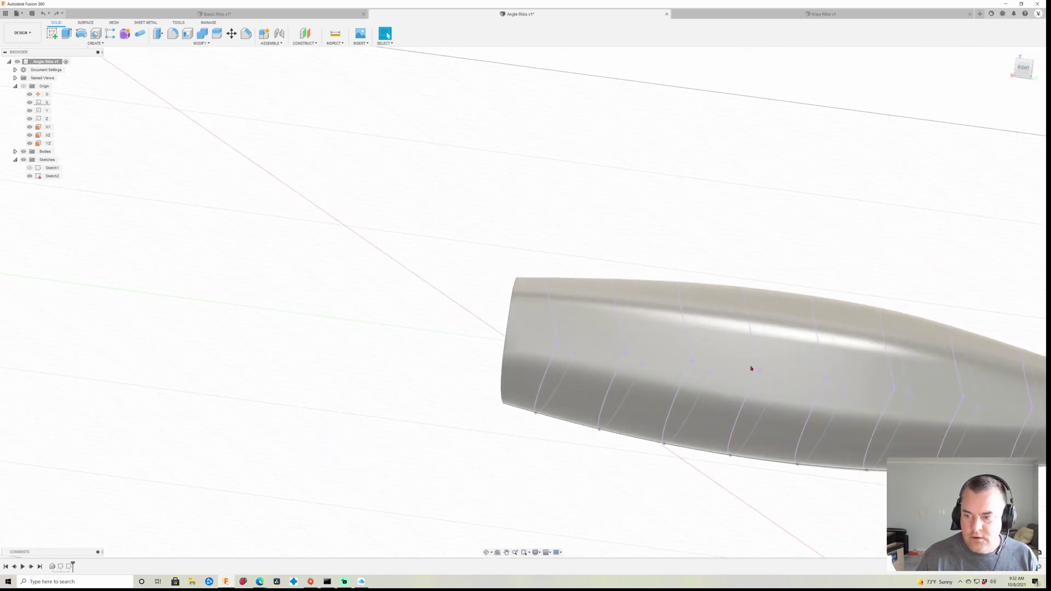
{"action": "left_click", "coordinate": [1024, 68]}
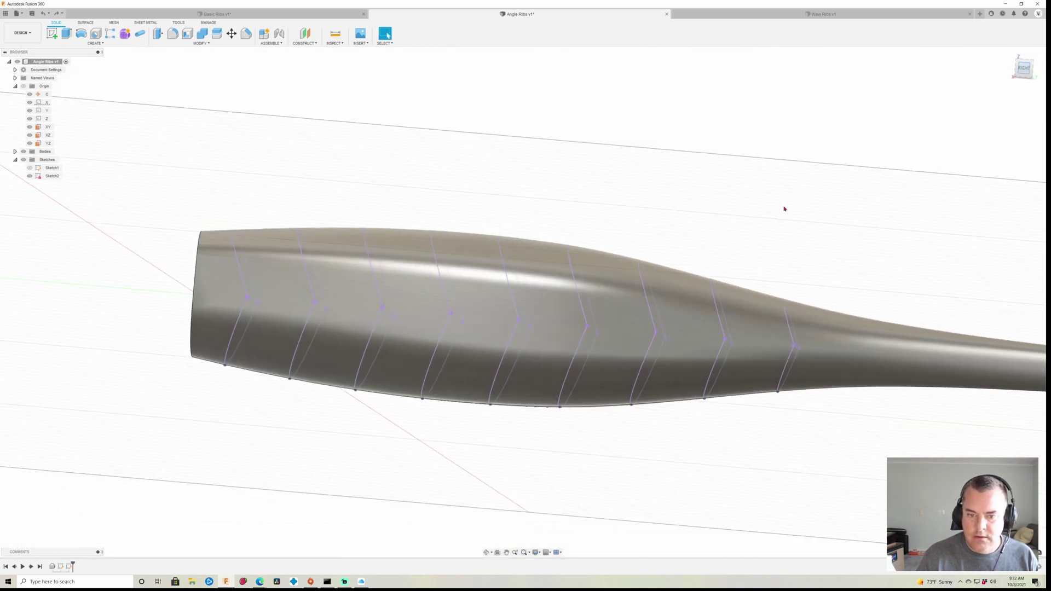
In the Form environment, start a smooth Pipe on the first chevron's two lines
{"action": "left_click", "coordinate": [125, 34]}
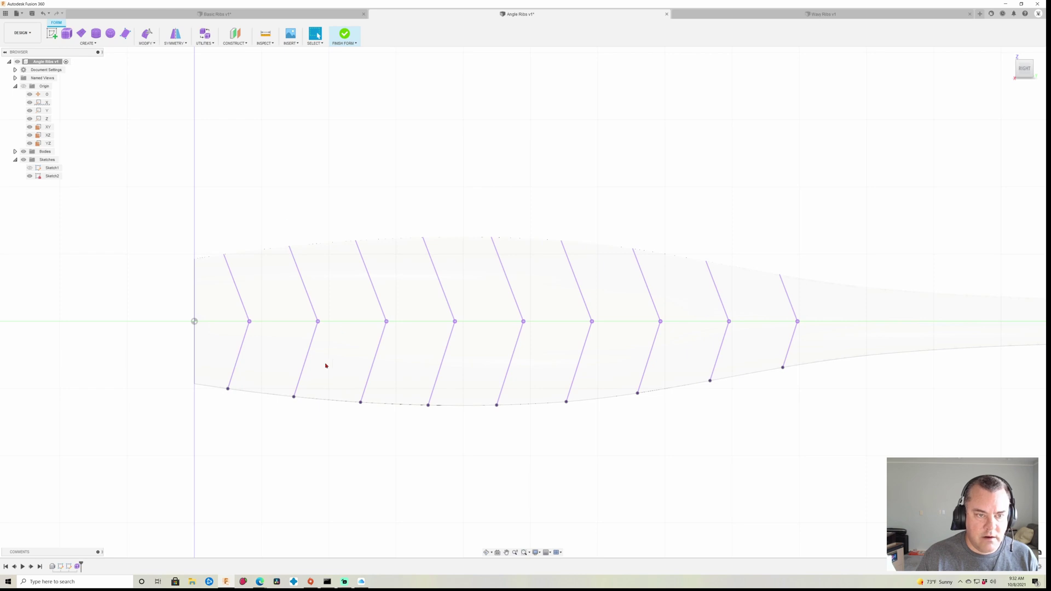
{"action": "left_click", "coordinate": [89, 43]}
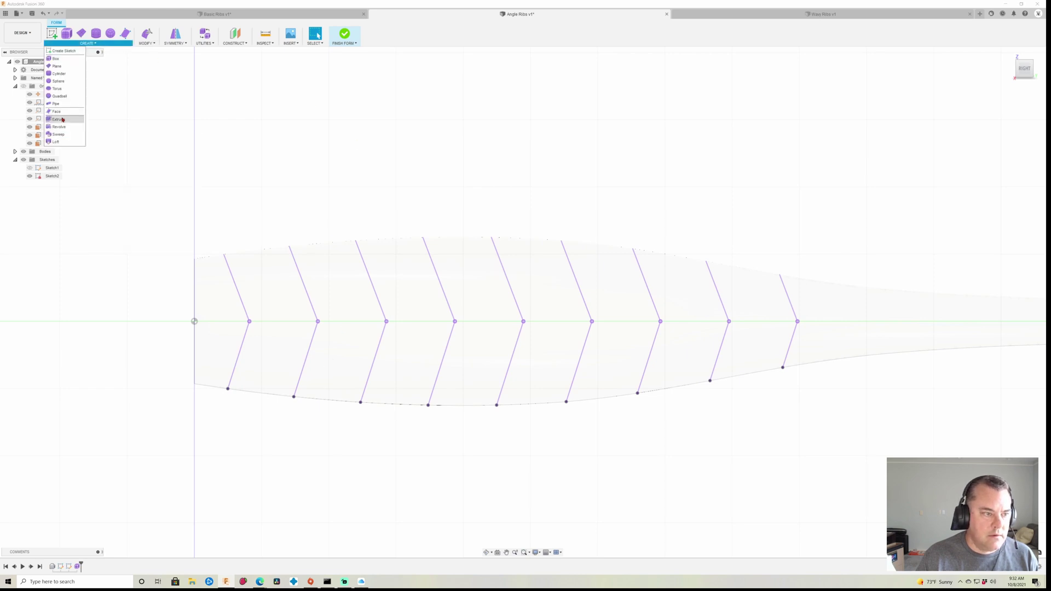
{"action": "left_click", "coordinate": [66, 103]}
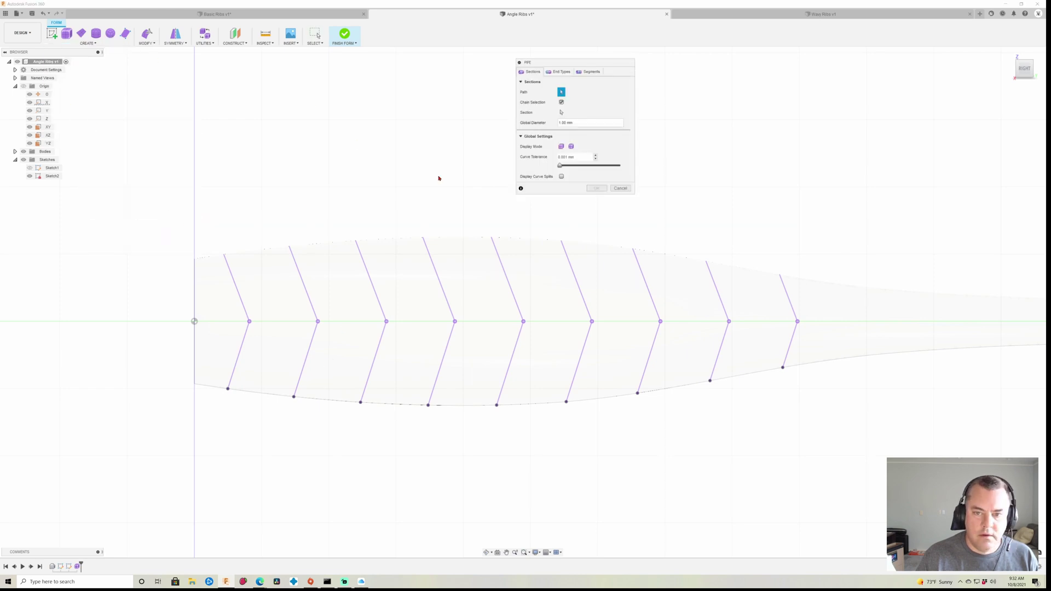
{"action": "left_click", "coordinate": [240, 296]}
{"action": "left_click", "coordinate": [239, 352]}
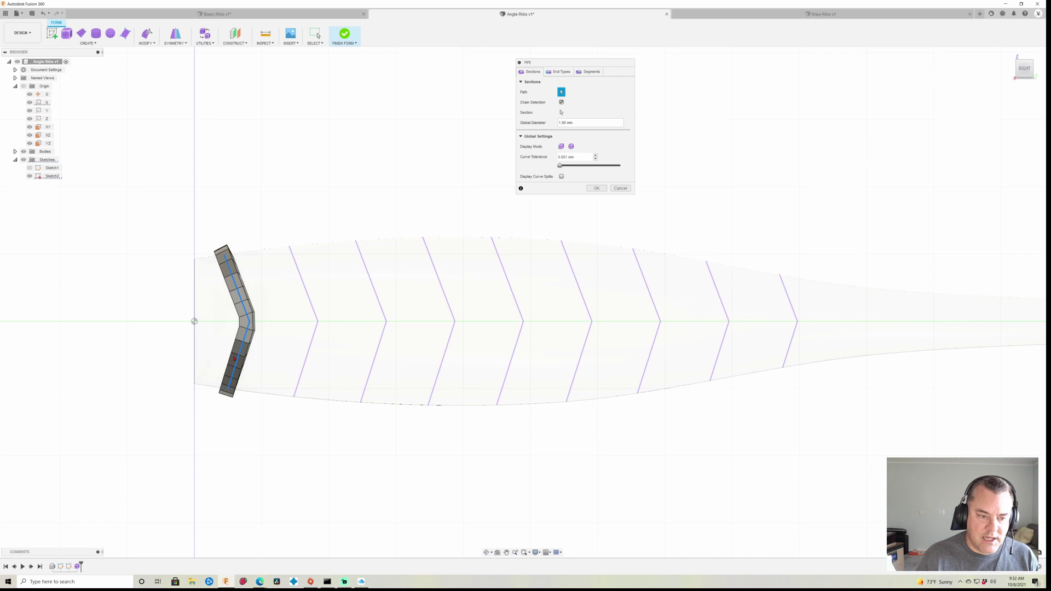
{"action": "left_click", "coordinate": [571, 146]}
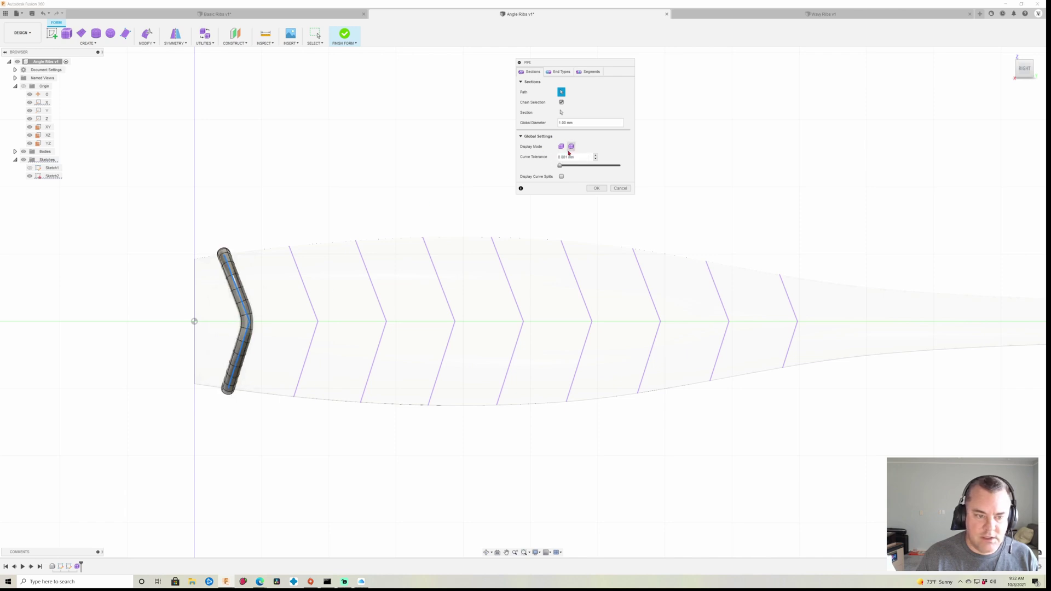
Add the remaining chevron lines to the pipe and confirm the ribs
{"action": "left_click", "coordinate": [307, 294]}
{"action": "left_click", "coordinate": [316, 342]}
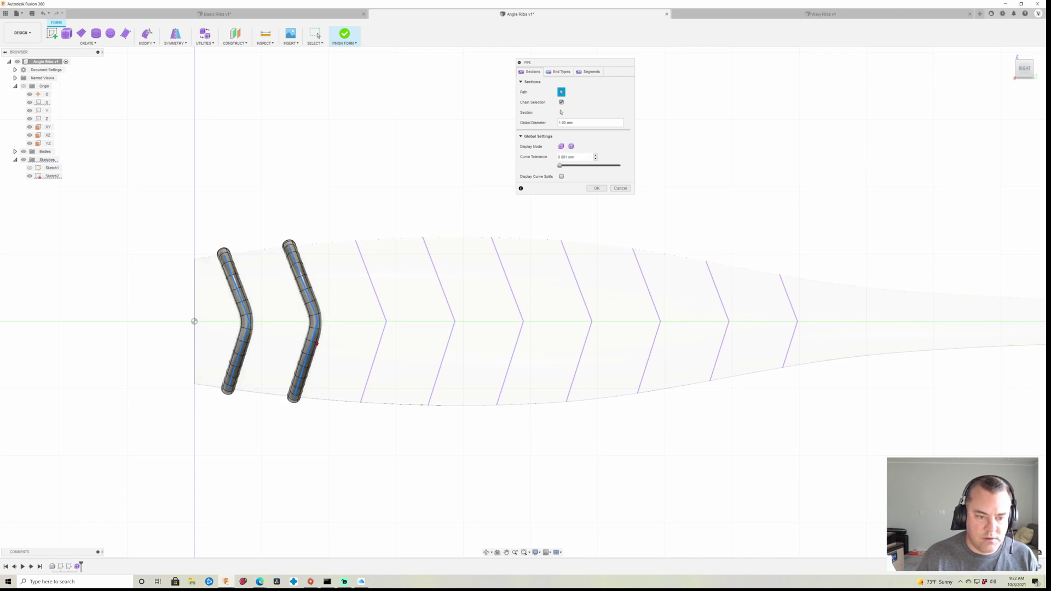
{"action": "mouse_move", "coordinate": [933, 434]}
{"action": "left_mouse_down"}
{"action": "mouse_move", "coordinate": [575, 270]}
{"action": "mouse_move", "coordinate": [349, 231]}
{"action": "left_mouse_up"}
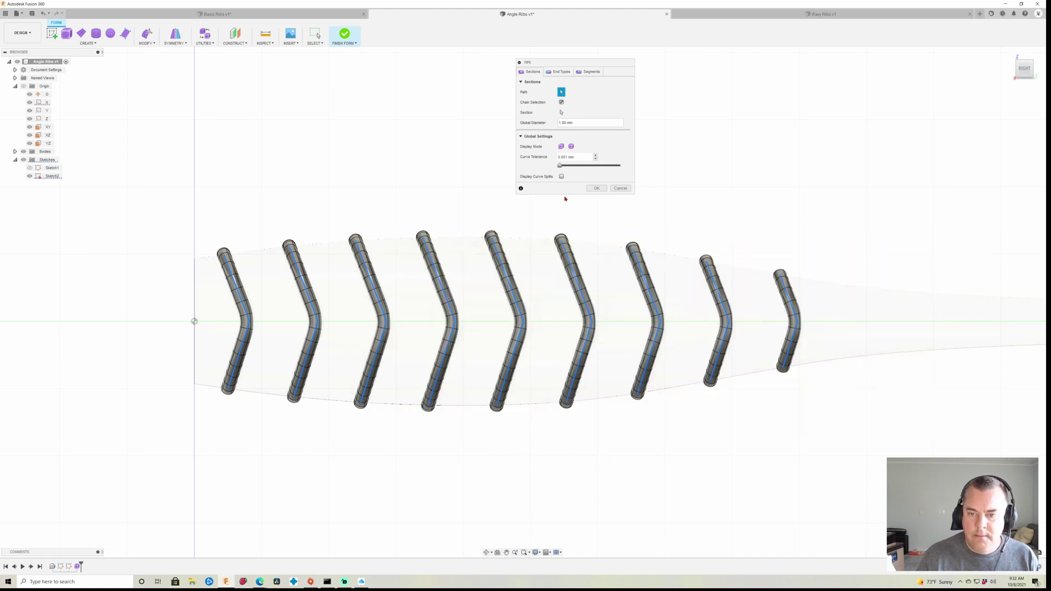
{"action": "scroll", "coordinate": [221, 312], "scroll_direction": "up", "scroll_amount": 10}
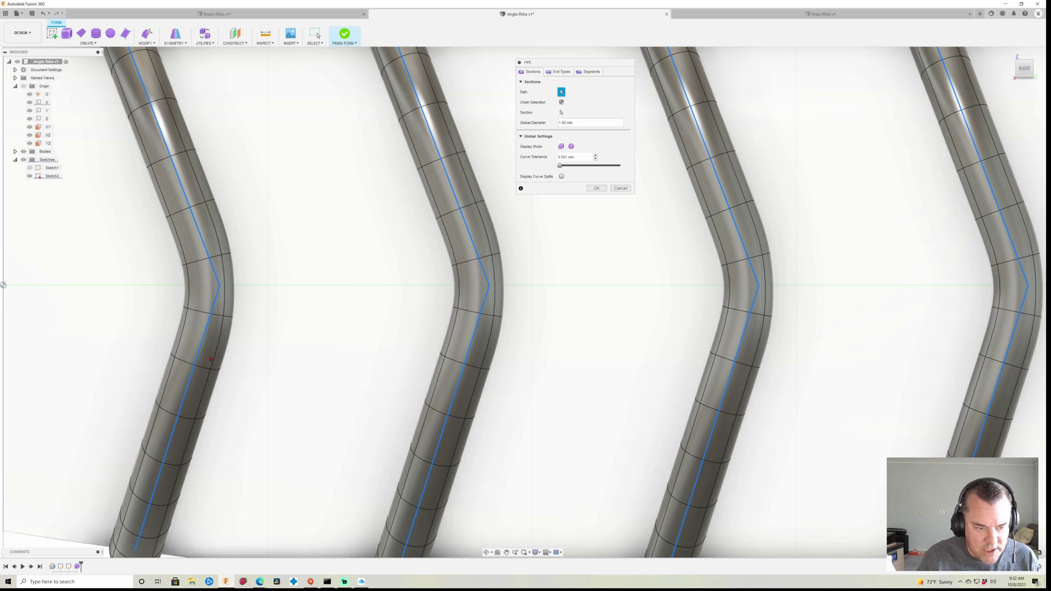
{"action": "scroll", "coordinate": [241, 358], "scroll_direction": "down", "scroll_amount": 10}
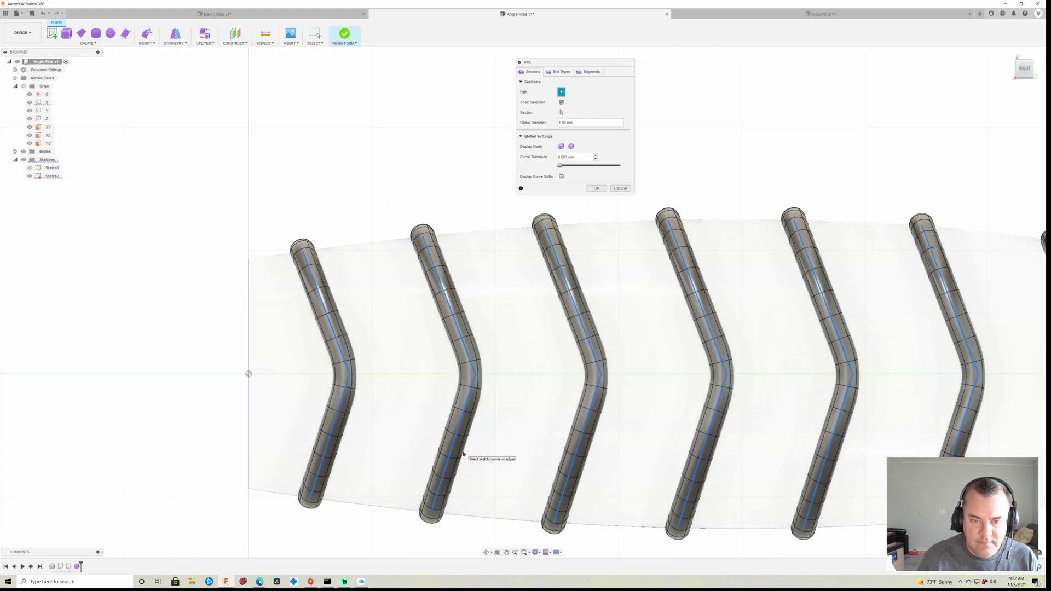
{"action": "middle_click_drag", "start_coordinate": [479, 479], "coordinate": [510, 484], "text": "shift"}
{"action": "middle_click_drag", "start_coordinate": [561, 113], "coordinate": [246, 137], "text": "shift"}
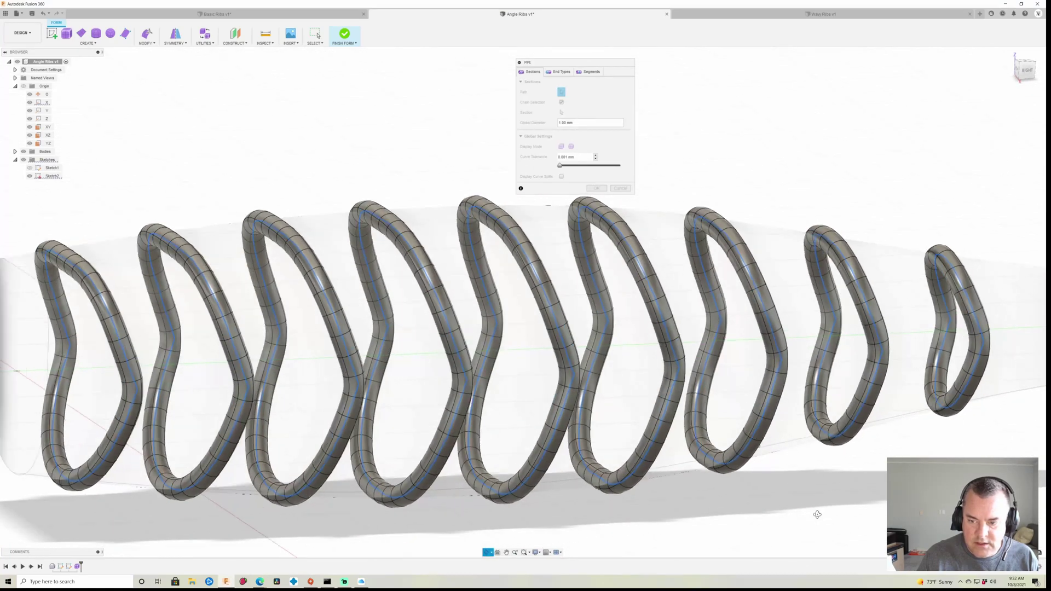
{"action": "key", "text": "Return"}
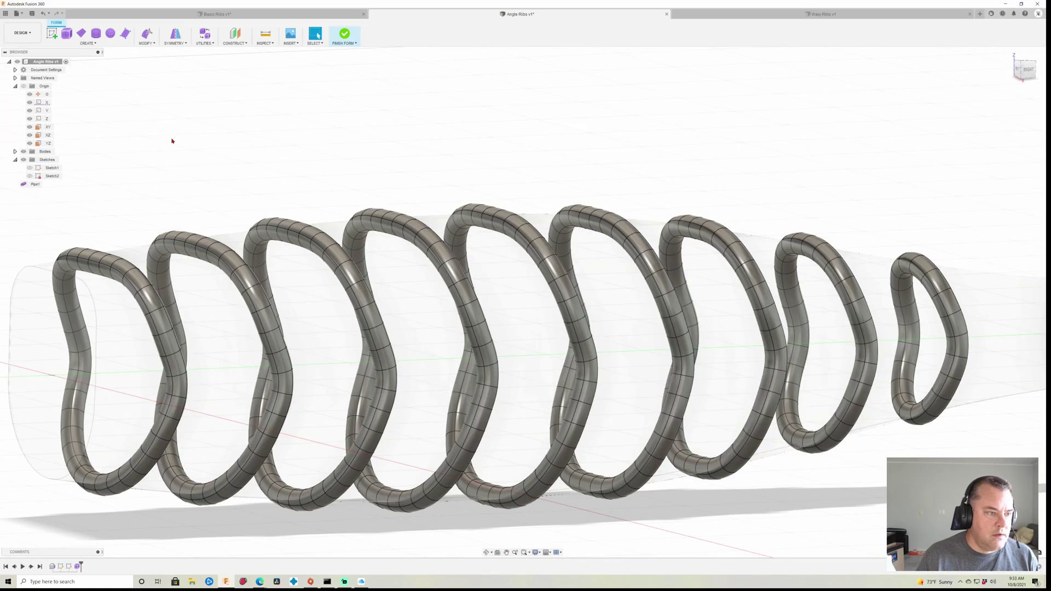
Finish Form and inspect the ribbed lure body from several angles
{"action": "left_click", "coordinate": [344, 34]}
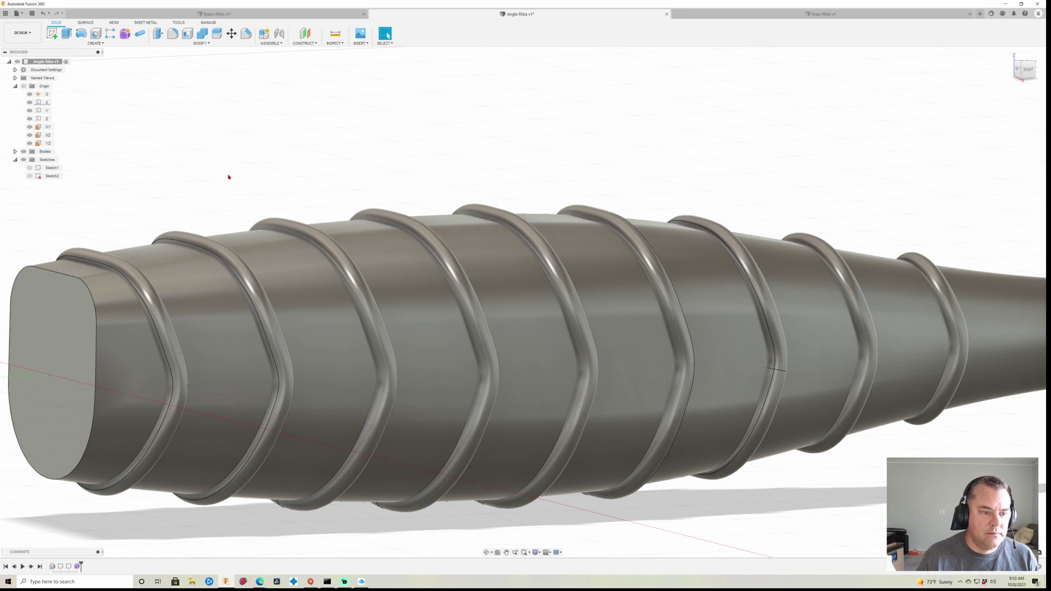
{"action": "middle_click_drag", "start_coordinate": [229, 176], "coordinate": [712, 463], "text": "shift"}
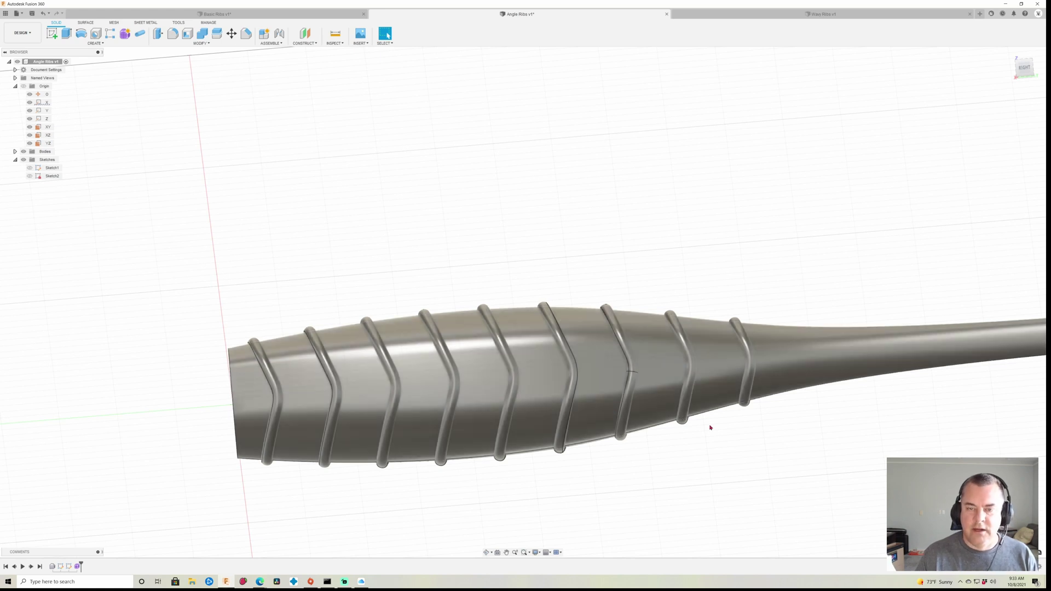
{"action": "middle_click_drag", "start_coordinate": [710, 427], "coordinate": [674, 415], "text": "shift"}
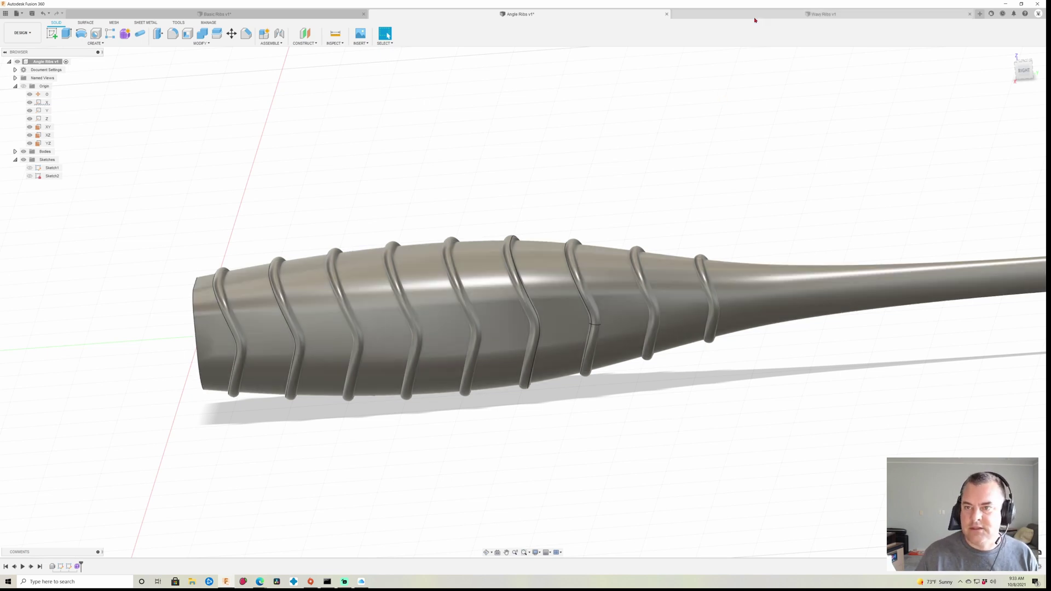
In Wavy Ribs, draw two mirrored crossing fit-point splines at the lure's front
{"action": "left_click", "coordinate": [822, 13]}
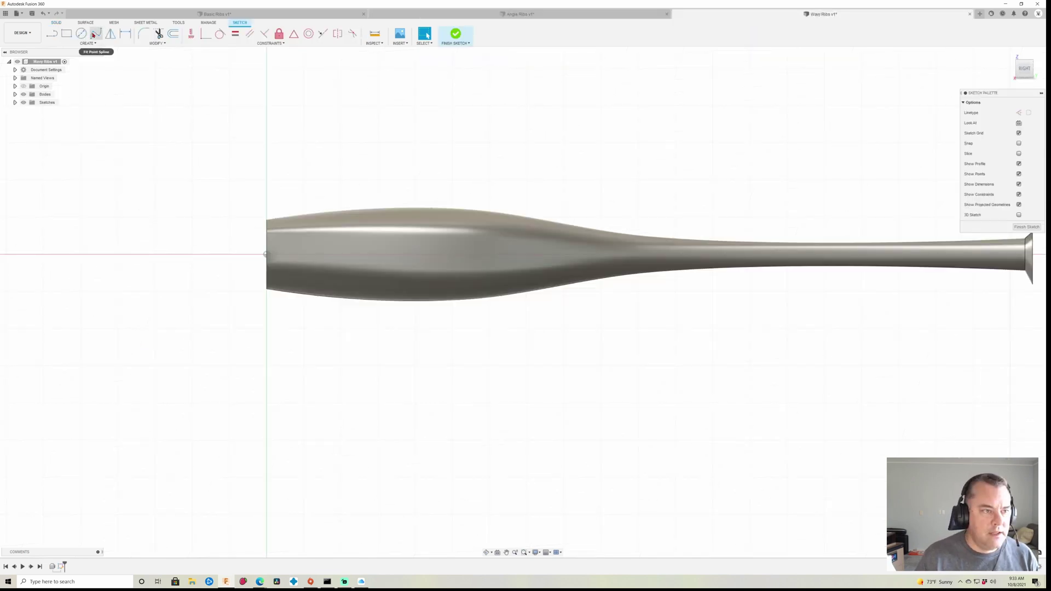
{"action": "left_click", "coordinate": [272, 202]}
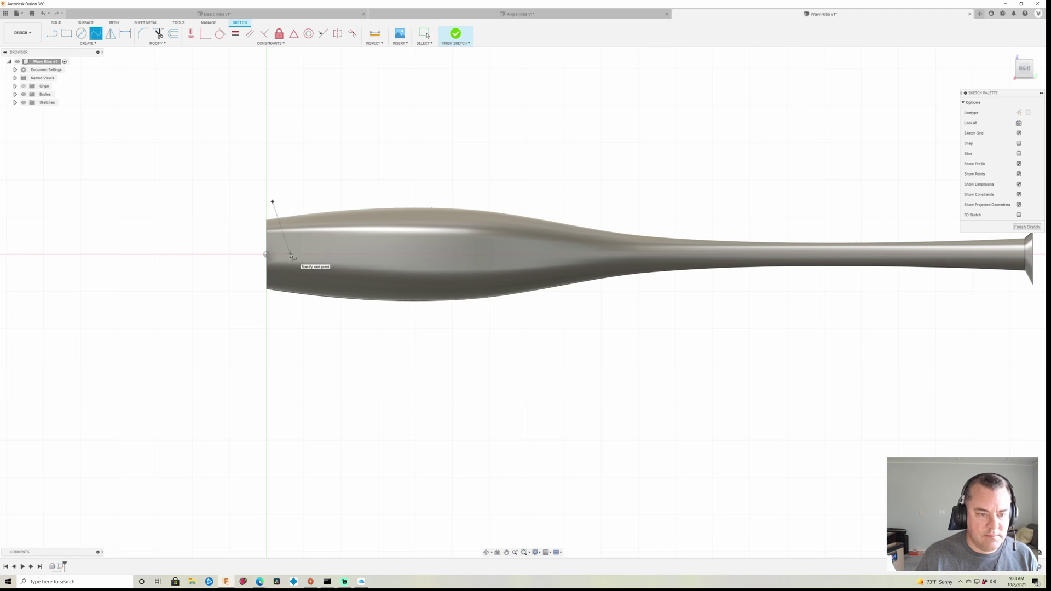
{"action": "left_click", "coordinate": [273, 308]}
{"action": "left_click", "coordinate": [258, 299]}
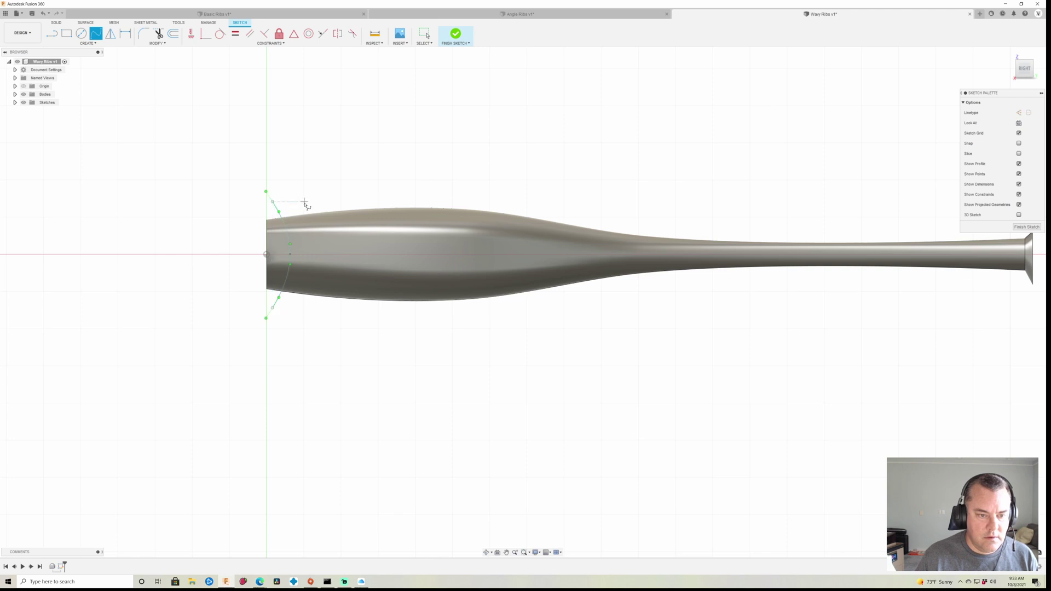
{"action": "left_click", "coordinate": [305, 202]}
{"action": "left_click", "coordinate": [290, 254]}
{"action": "left_click", "coordinate": [305, 308]}
{"action": "left_click", "coordinate": [318, 317]}
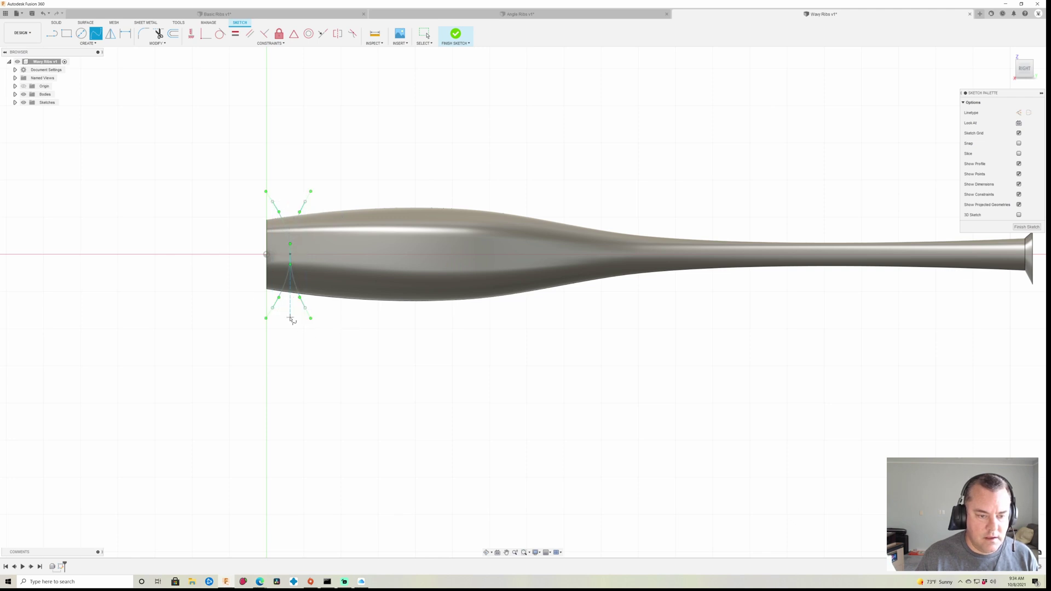
Rectangular-pattern both splines with Spacing distance type and quantity 10, then finish the sketch
{"action": "left_click", "coordinate": [90, 44]}
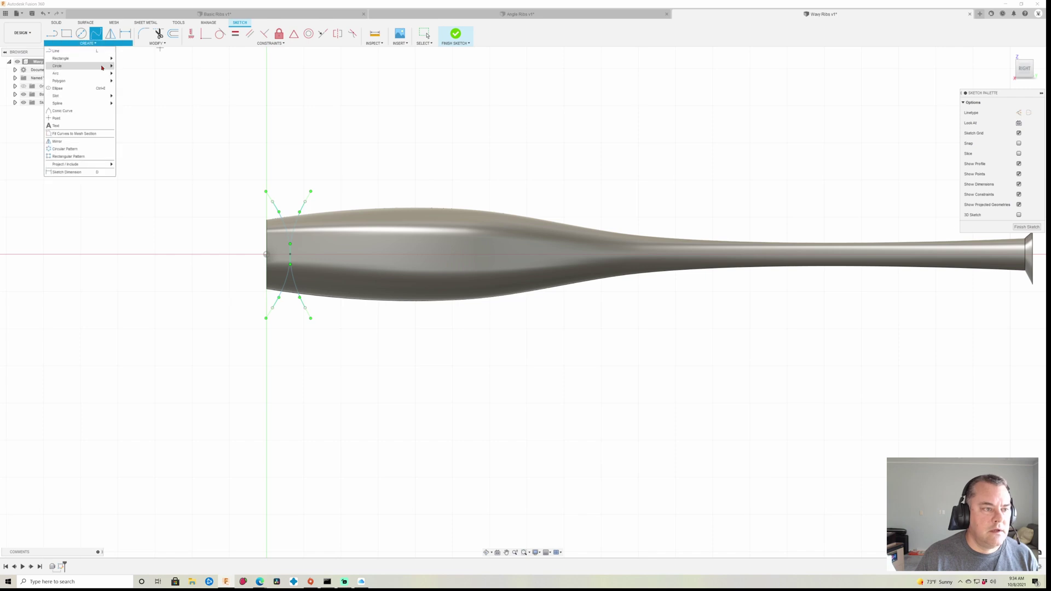
{"action": "left_click", "coordinate": [81, 159]}
{"action": "left_click", "coordinate": [296, 236]}
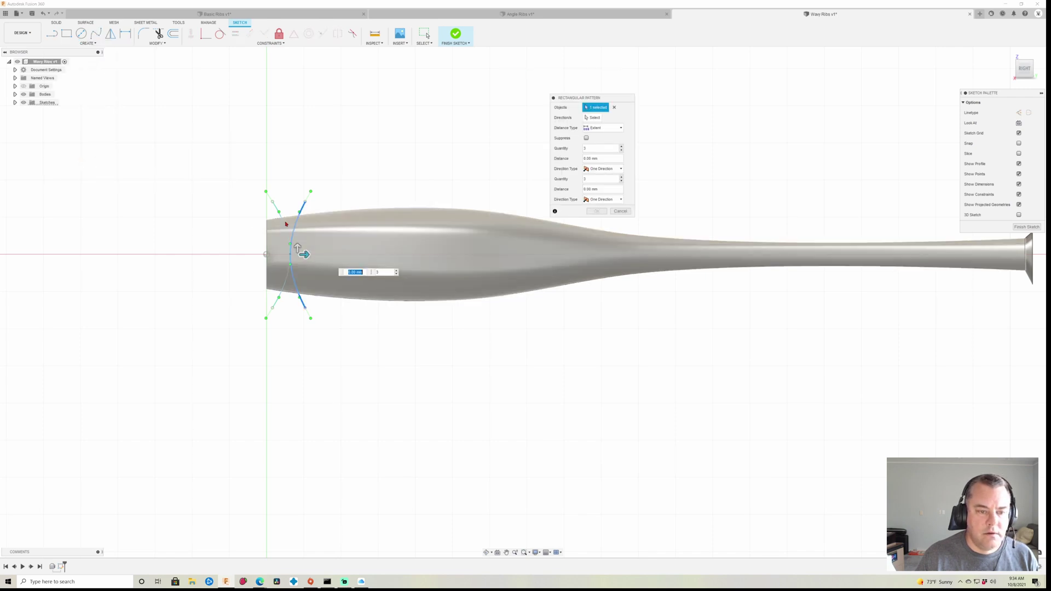
{"action": "left_click", "coordinate": [286, 224]}
{"action": "left_click_drag", "start_coordinate": [304, 254], "coordinate": [372, 254]}
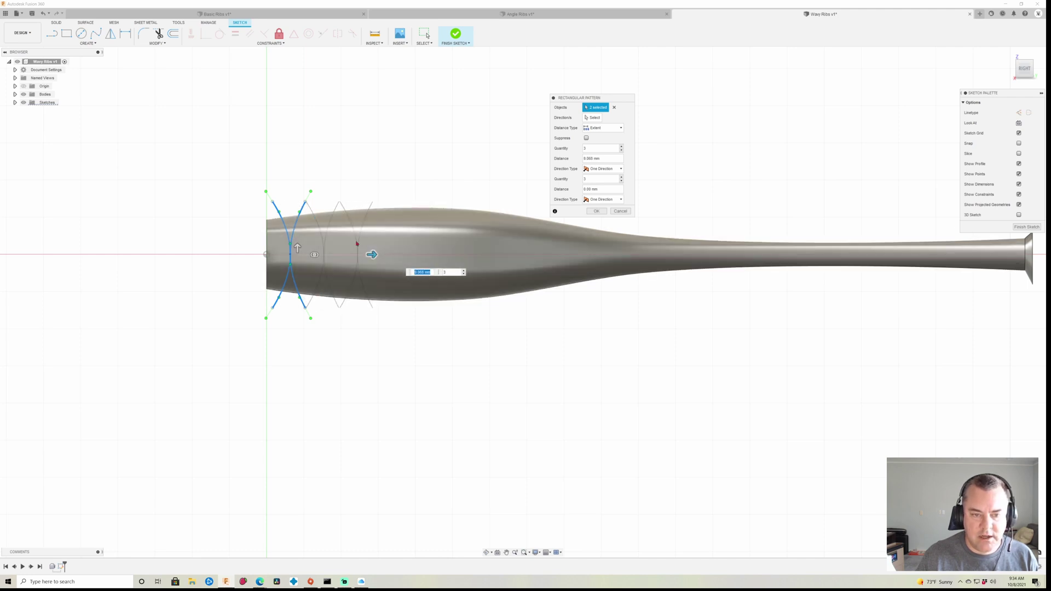
{"action": "left_click_drag", "start_coordinate": [372, 255], "coordinate": [371, 254]}
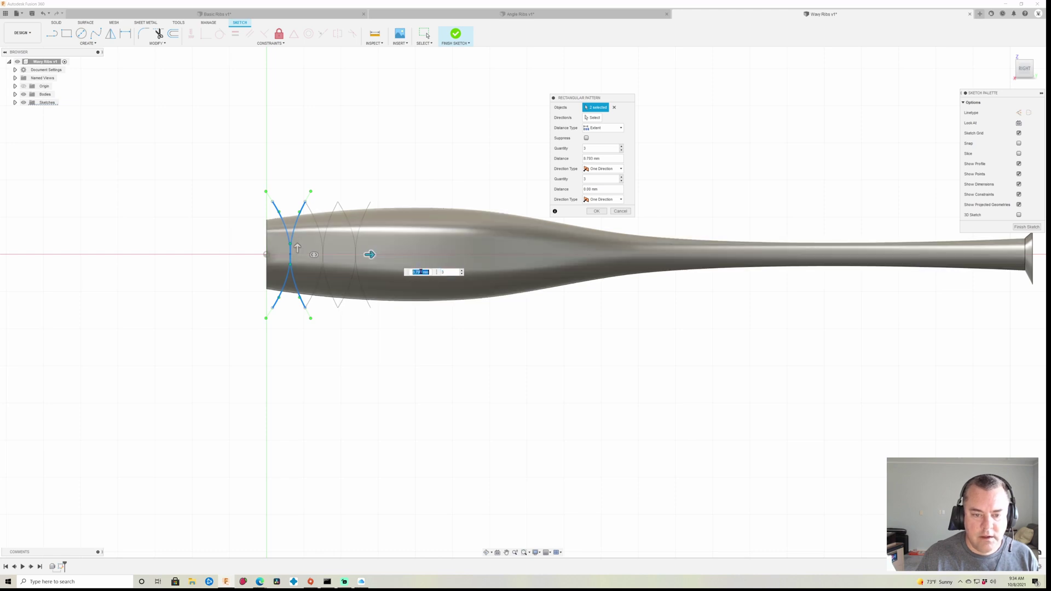
{"action": "left_click", "coordinate": [603, 128]}
{"action": "left_click", "coordinate": [600, 145]}
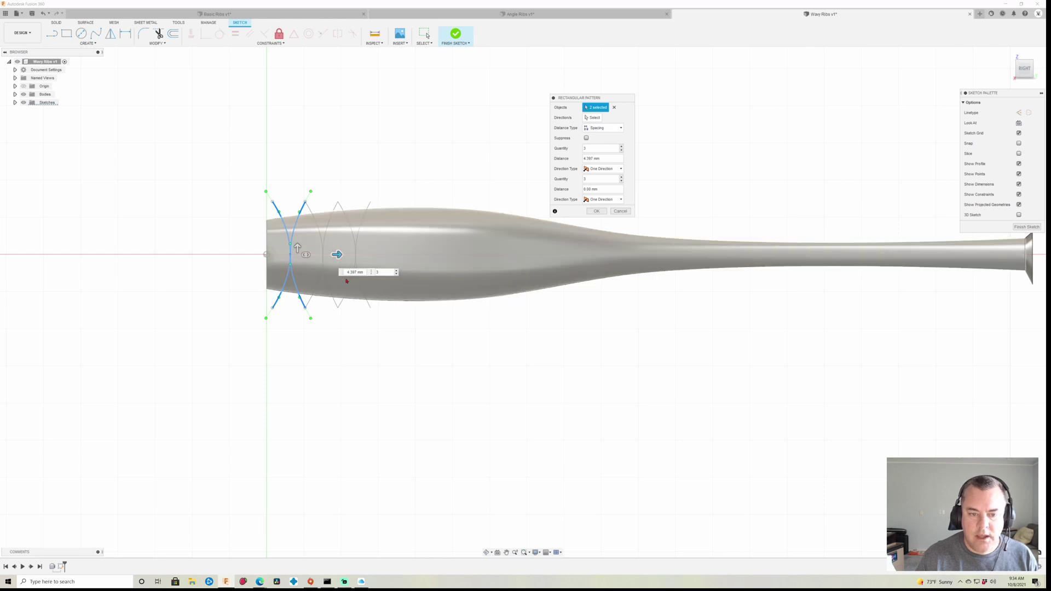
{"action": "left_click", "coordinate": [397, 270]}
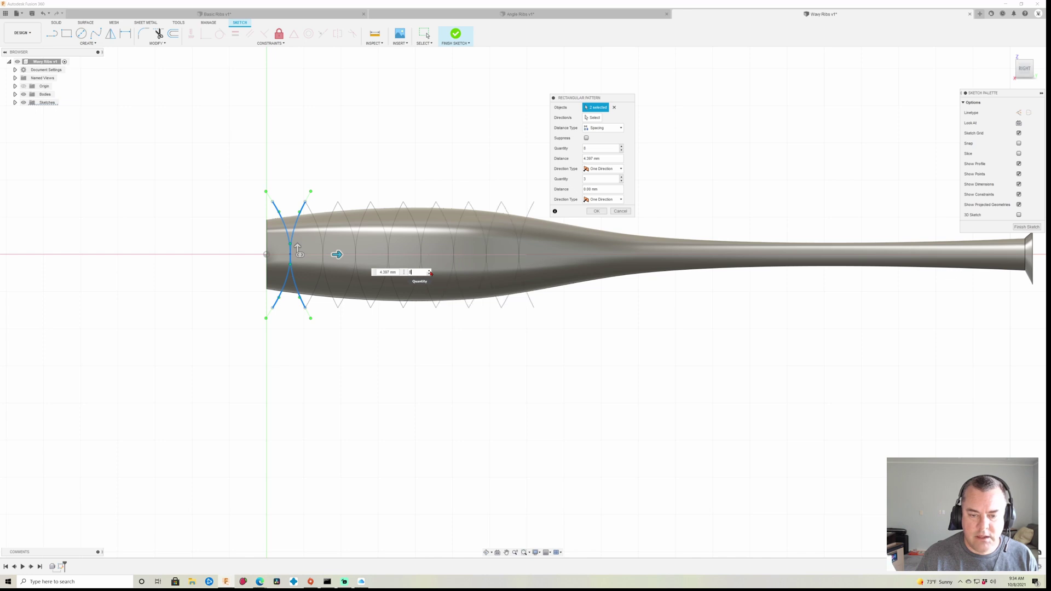
{"action": "type", "text": "10"}
{"action": "left_click", "coordinate": [597, 212]}
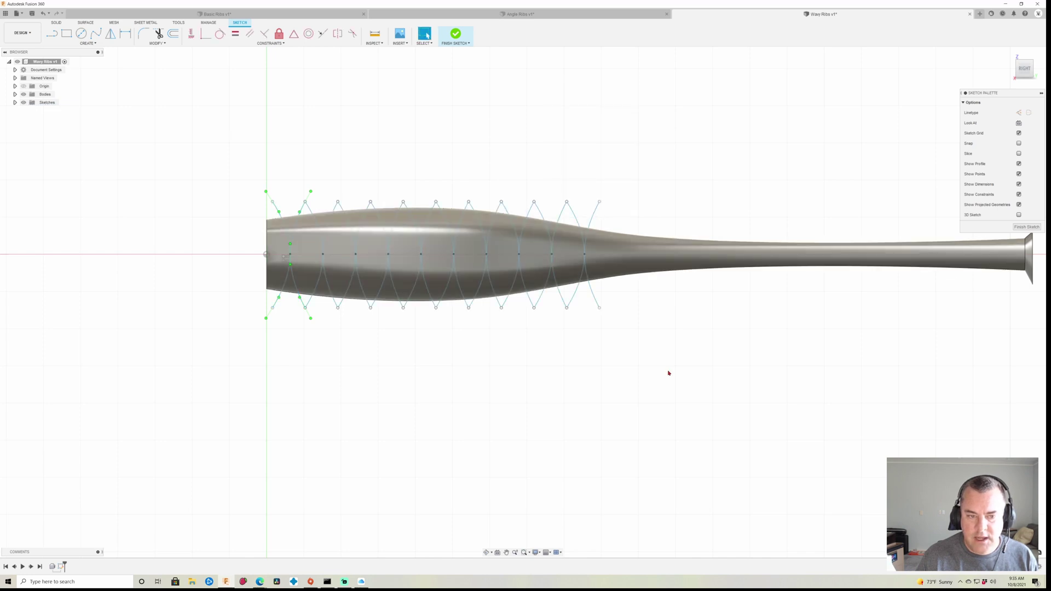
{"action": "left_click", "coordinate": [1027, 227]}
Pipe the first wavy curve as a 0.50 mm rib joined to the body
{"action": "left_click", "coordinate": [95, 42]}
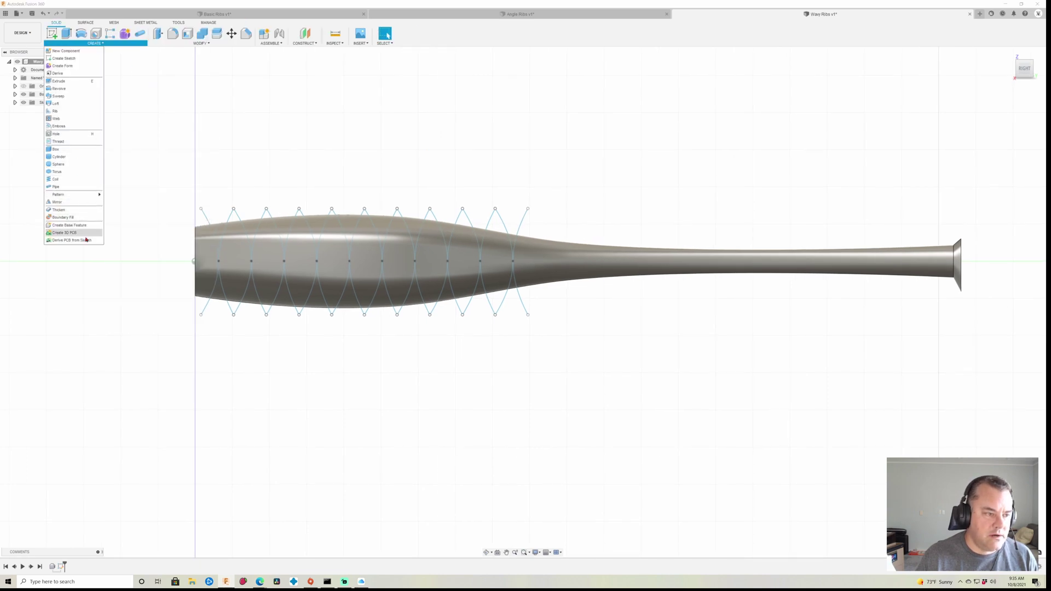
{"action": "middle_click_drag", "start_coordinate": [553, 416], "coordinate": [532, 375], "text": "shift"}
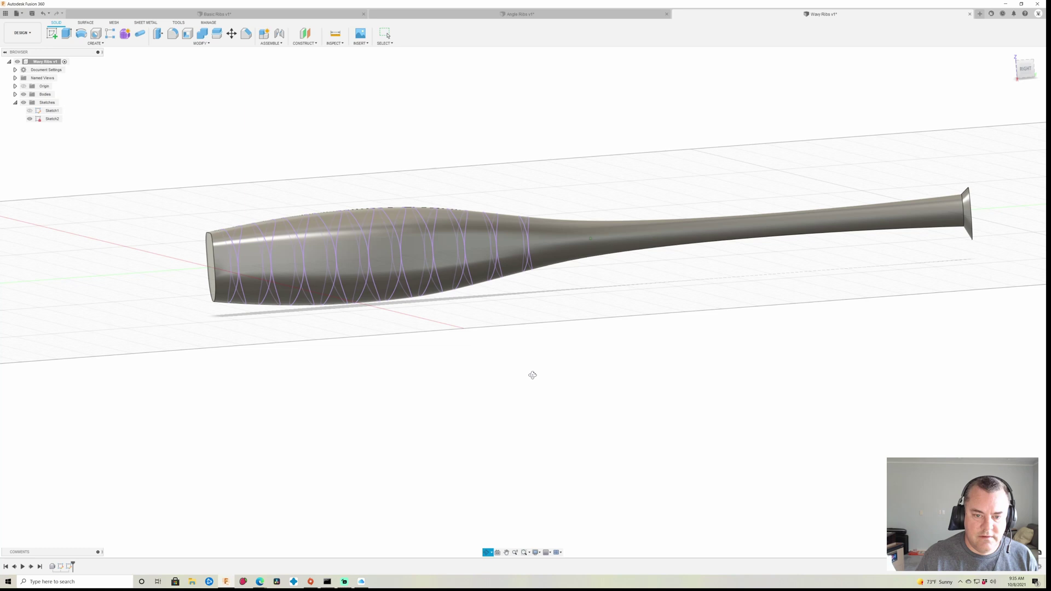
{"action": "scroll", "coordinate": [328, 322], "scroll_direction": "up", "scroll_amount": 6}
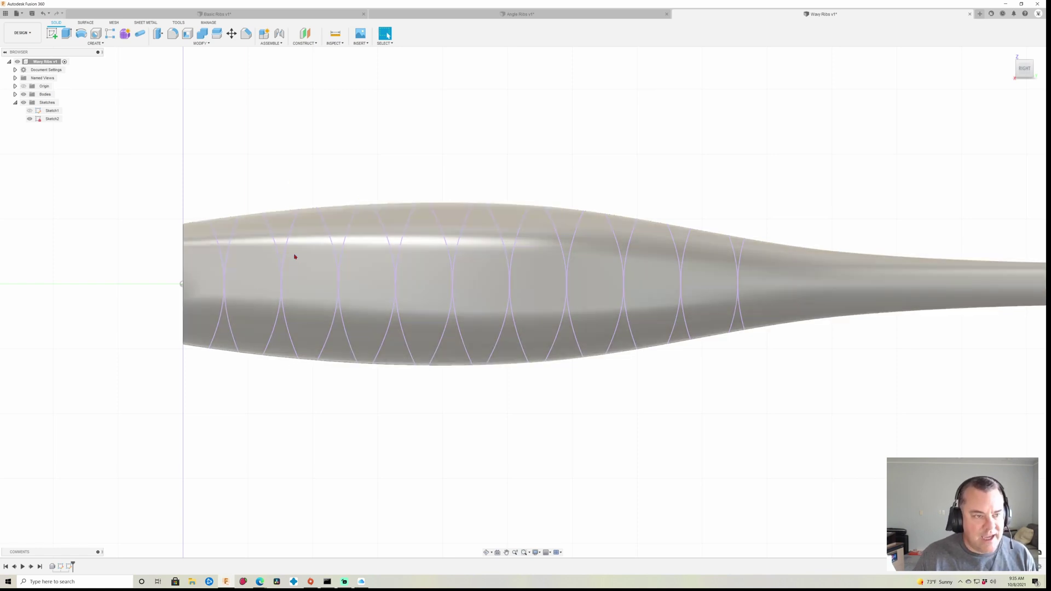
{"action": "left_click", "coordinate": [139, 34]}
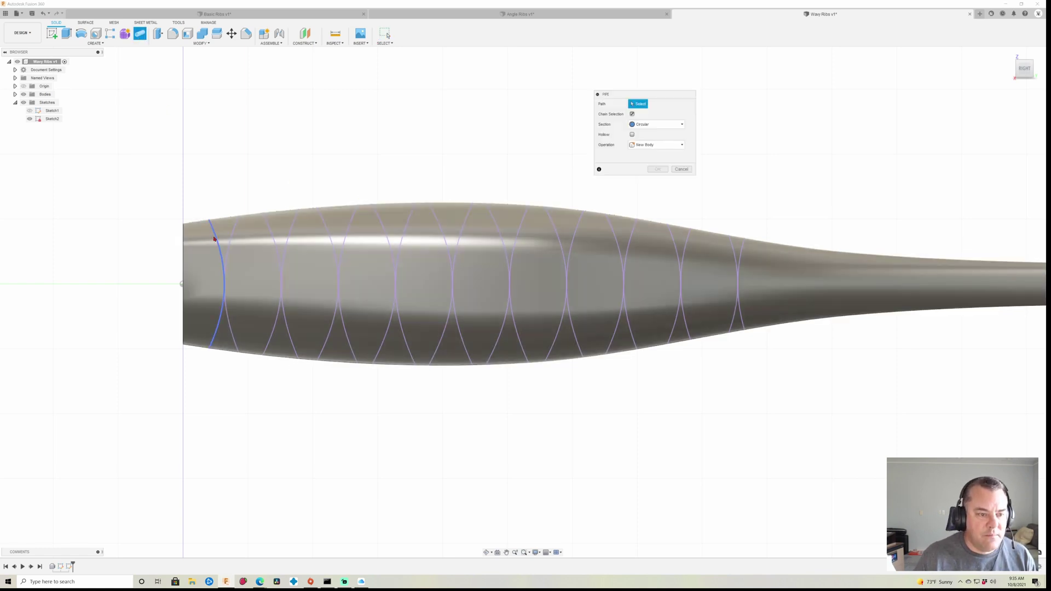
{"action": "left_click", "coordinate": [214, 239]}
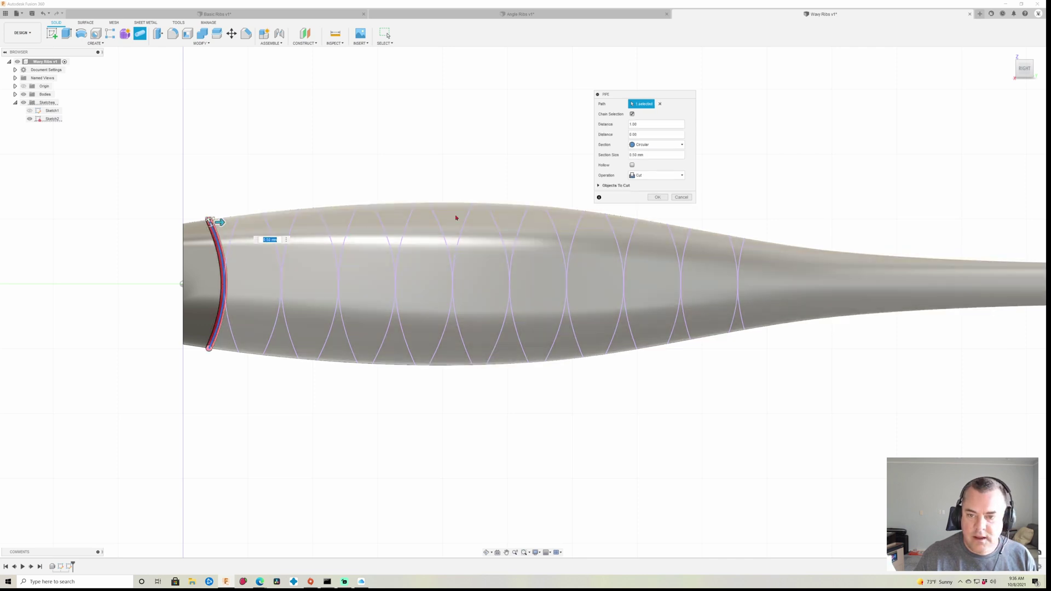
{"action": "left_click", "coordinate": [657, 175]}
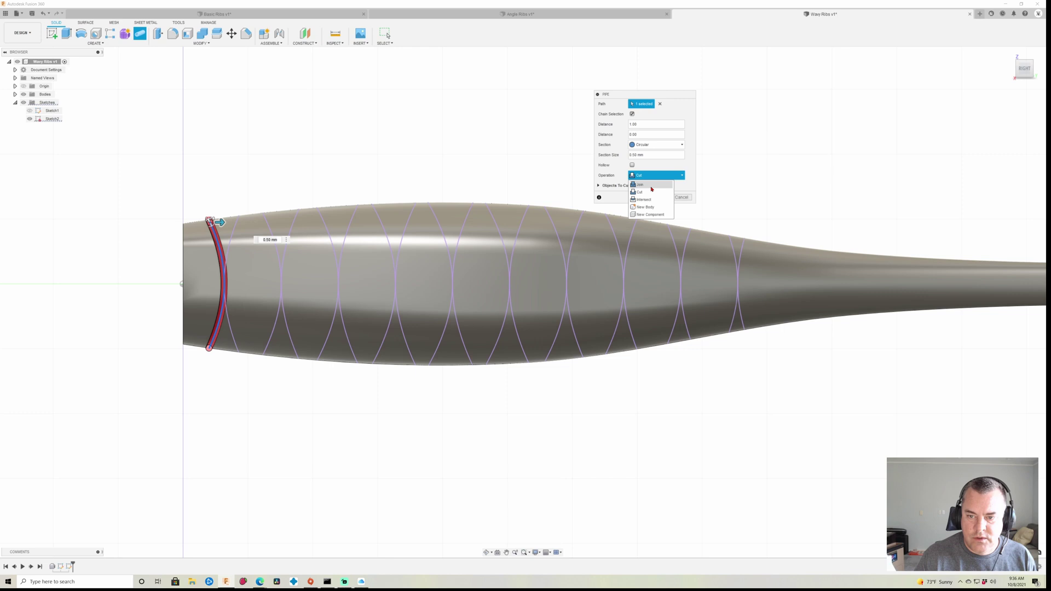
{"action": "left_click", "coordinate": [641, 184]}
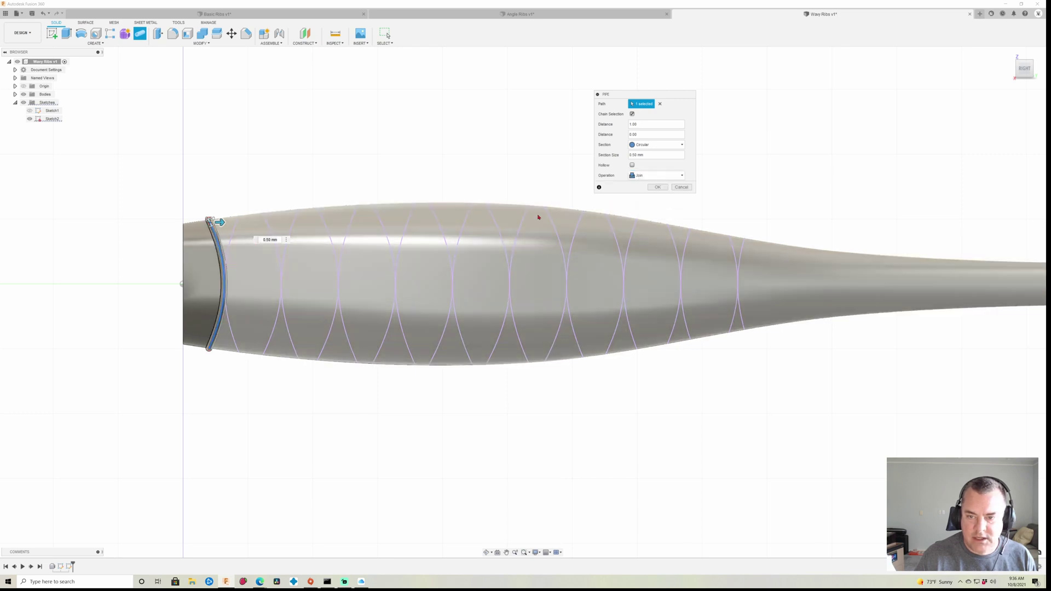
{"action": "left_click", "coordinate": [657, 187]}
Add a second joined pipe along the crossing wavy curve from Sketch2
{"action": "left_click", "coordinate": [140, 33]}
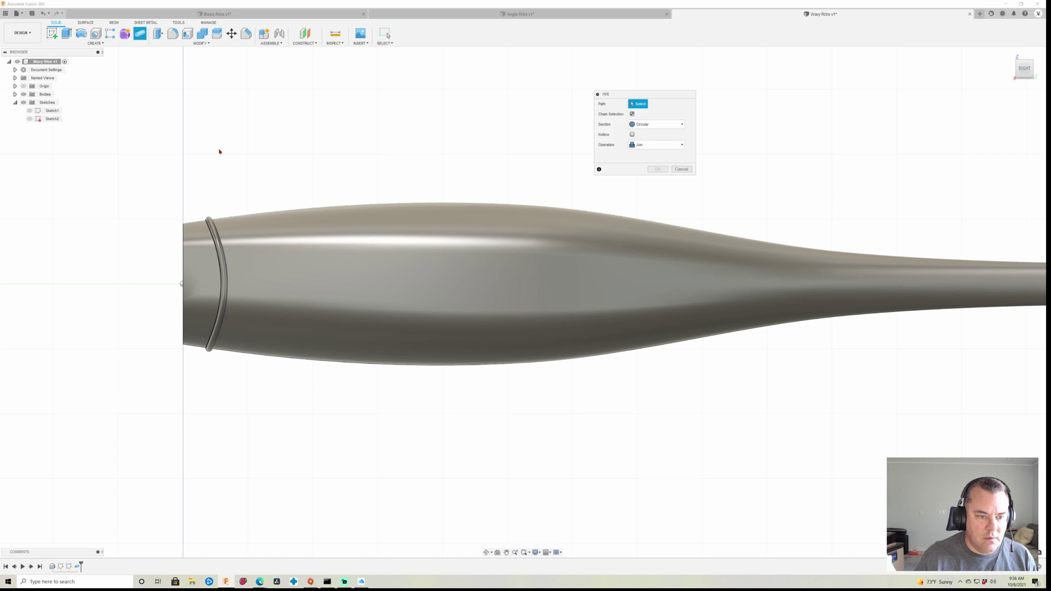
{"action": "left_click", "coordinate": [30, 119]}
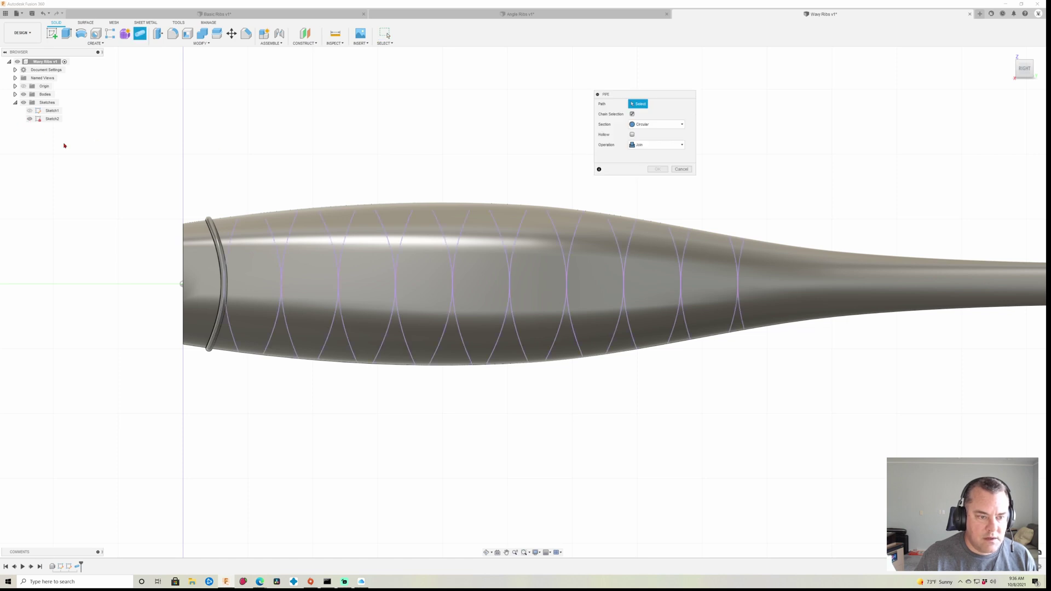
{"action": "left_click", "coordinate": [233, 232]}
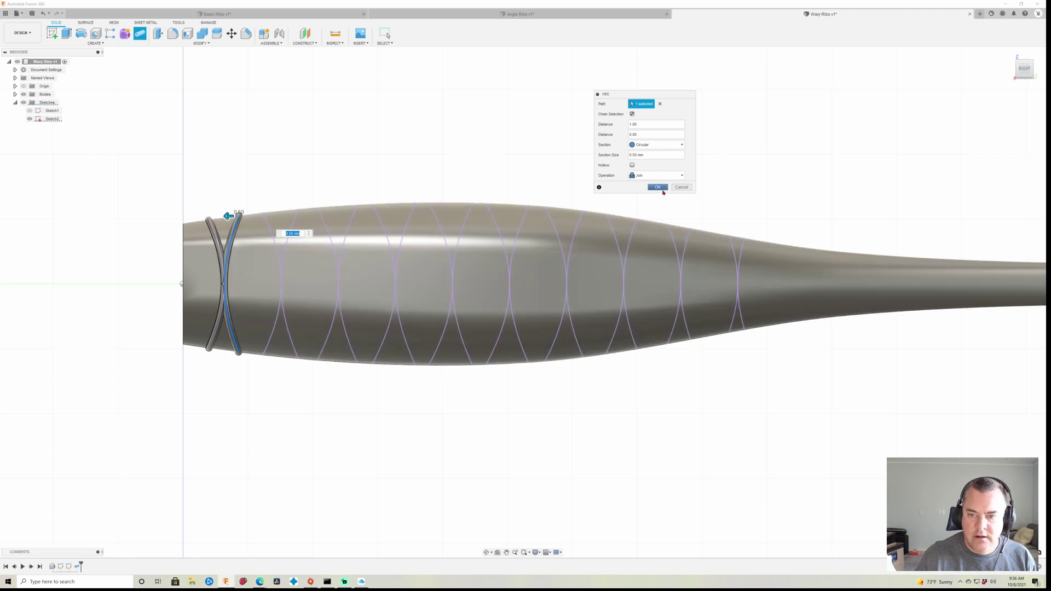
{"action": "left_click", "coordinate": [657, 188]}
{"action": "scroll", "coordinate": [230, 296], "scroll_direction": "up", "scroll_amount": 5}
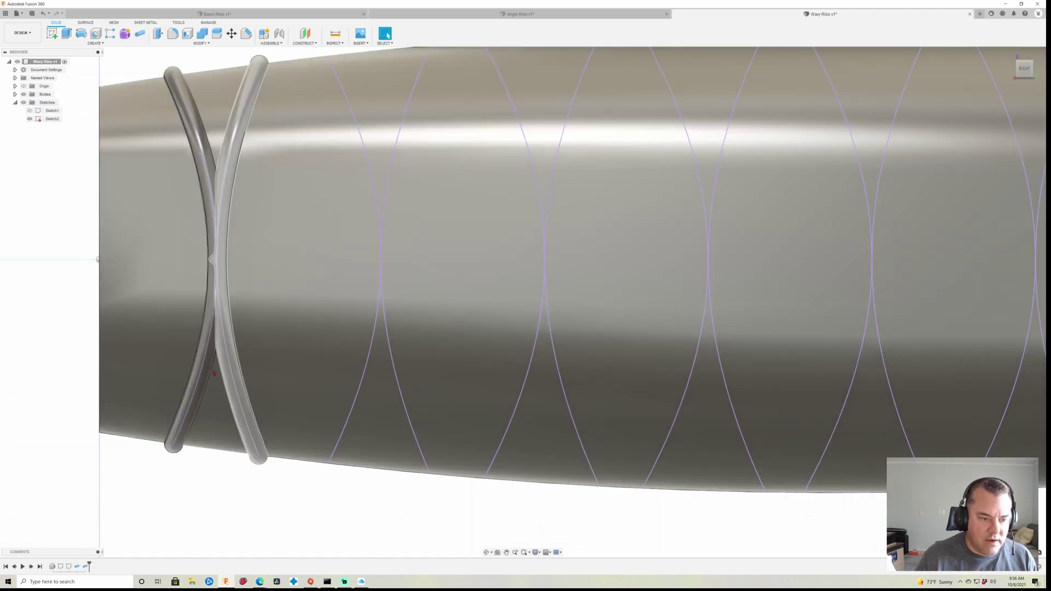
{"action": "mouse_move", "coordinate": [232, 479]}
{"action": "middle_mouse_down", "text": "shift"}
{"action": "mouse_move", "coordinate": [236, 500]}
{"action": "mouse_move", "coordinate": [230, 477]}
{"action": "middle_mouse_up", "text": "shift"}
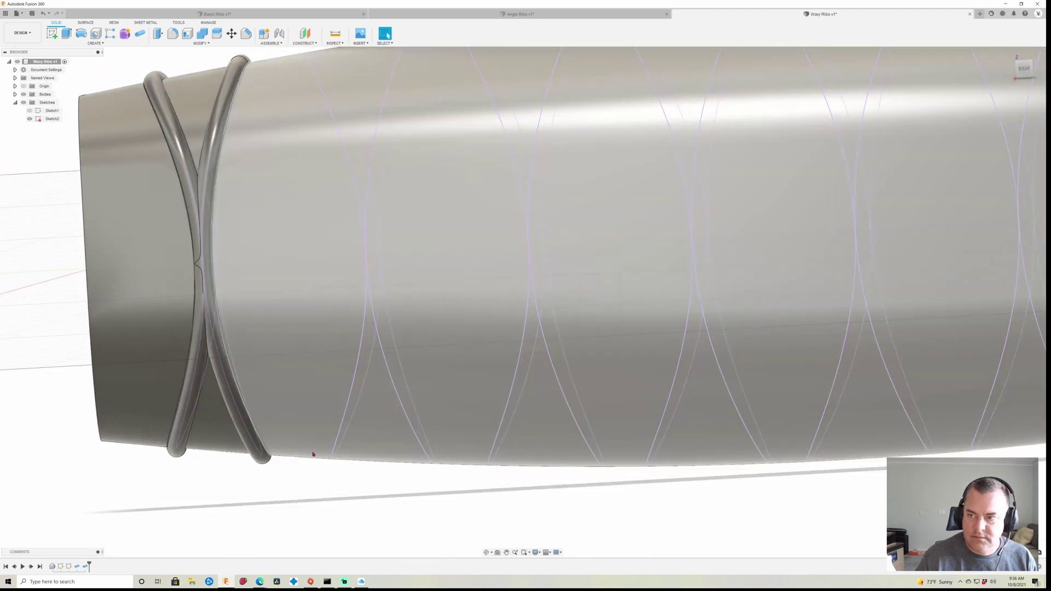
{"action": "scroll", "coordinate": [627, 356], "scroll_direction": "down", "scroll_amount": 4}
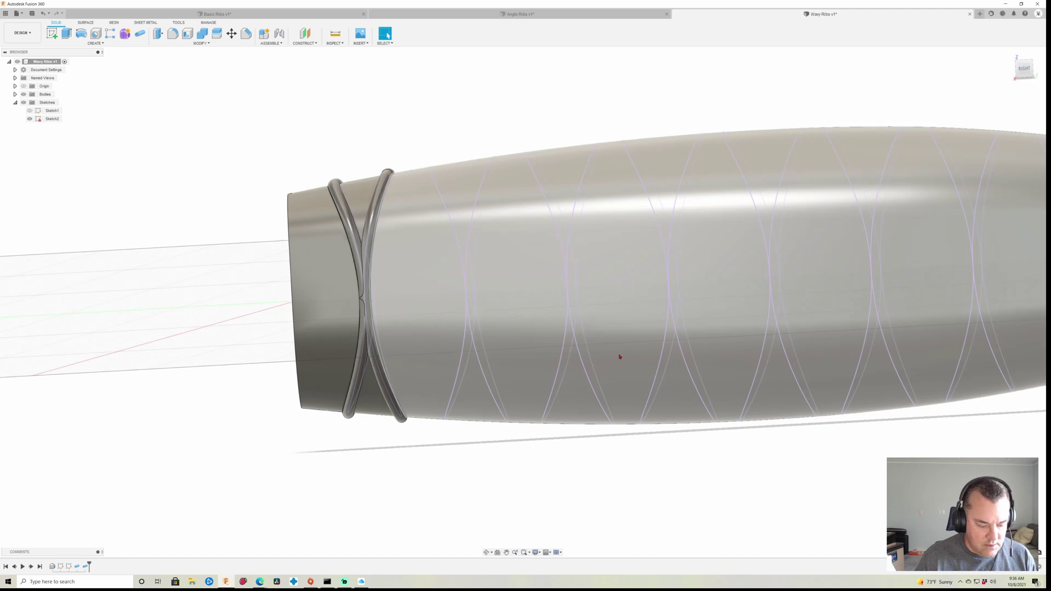
Undo the two solid pipes and start a freeform Pipe in the Form environment
{"action": "key", "text": "ctrl+z"}
{"action": "key", "text": "ctrl+z"}
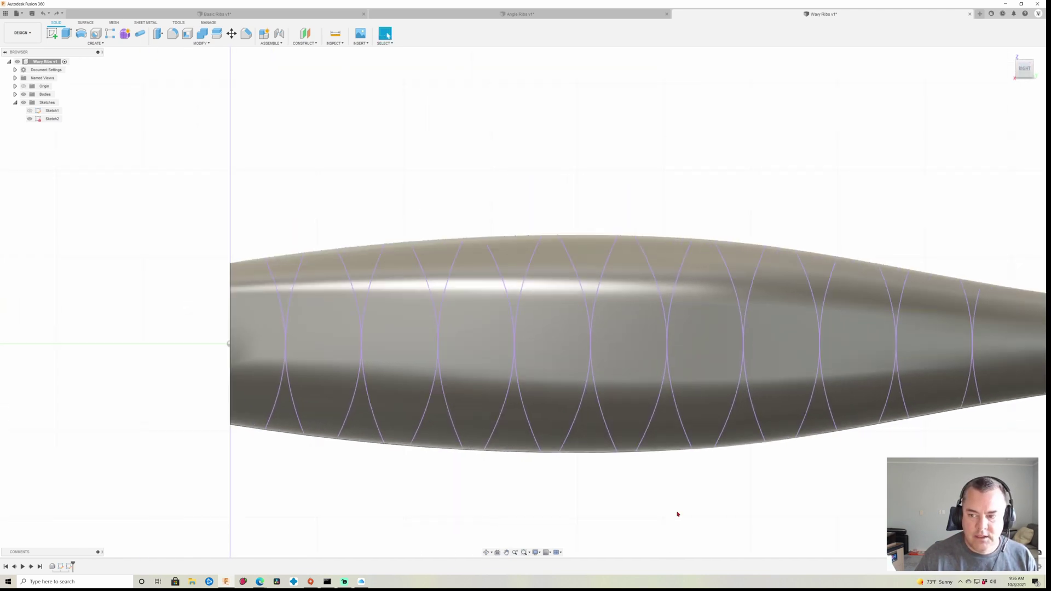
{"action": "middle_click_drag", "start_coordinate": [678, 514], "coordinate": [608, 505]}
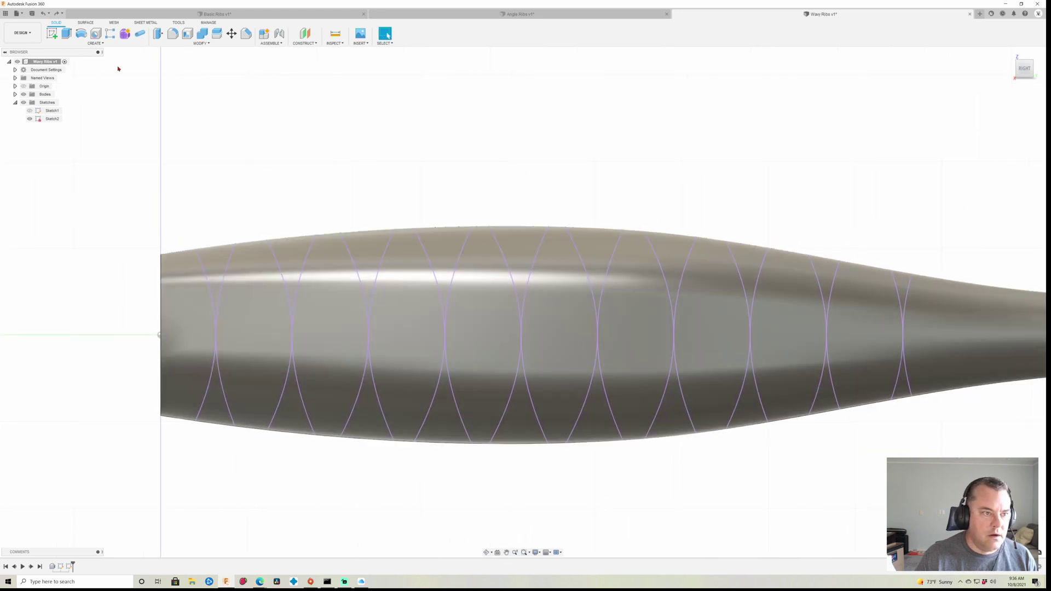
{"action": "left_click", "coordinate": [125, 33]}
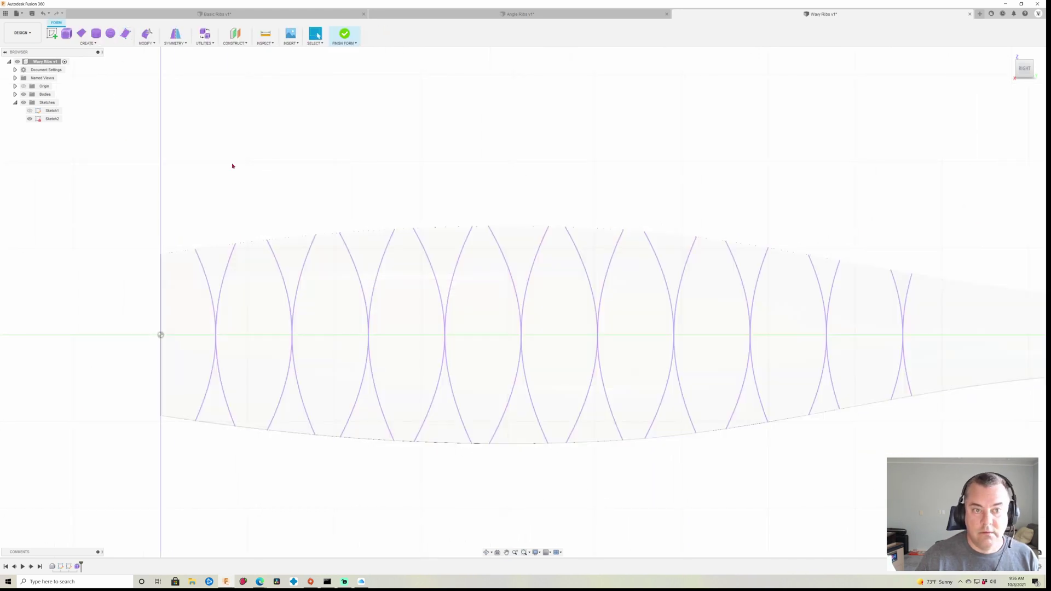
{"action": "left_click", "coordinate": [88, 42]}
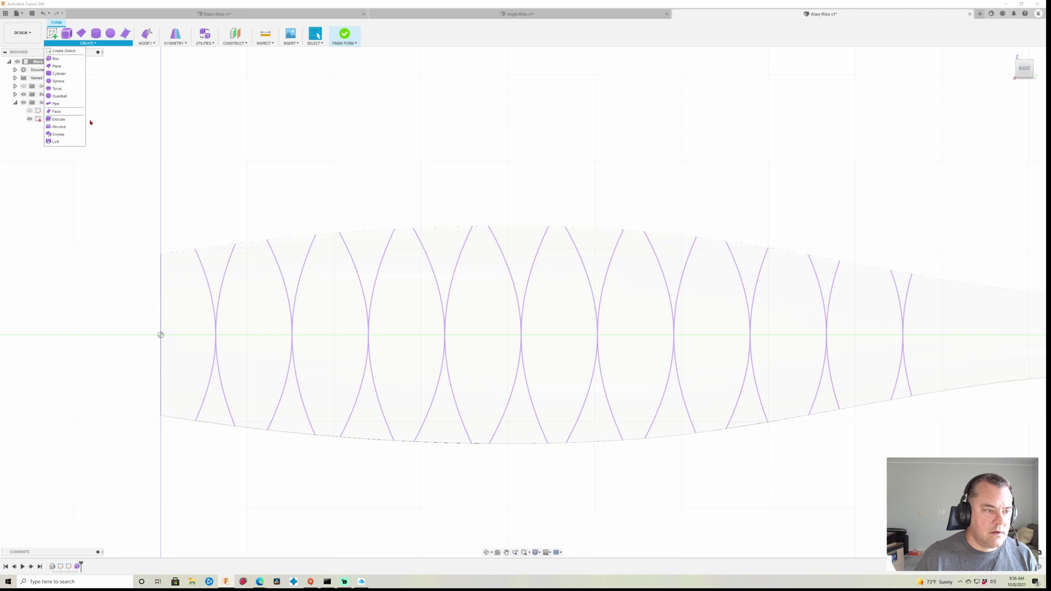
{"action": "left_click", "coordinate": [69, 104]}
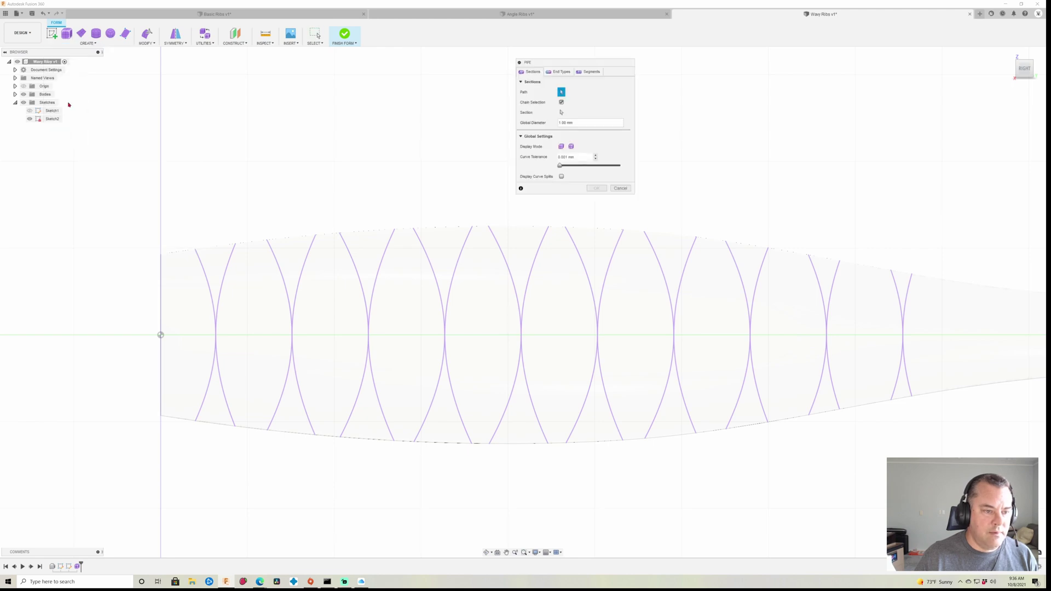
Select every crossing wavy curve as a smooth pipe path and confirm Pipe1
{"action": "left_click", "coordinate": [199, 265]}
{"action": "left_click", "coordinate": [571, 147]}
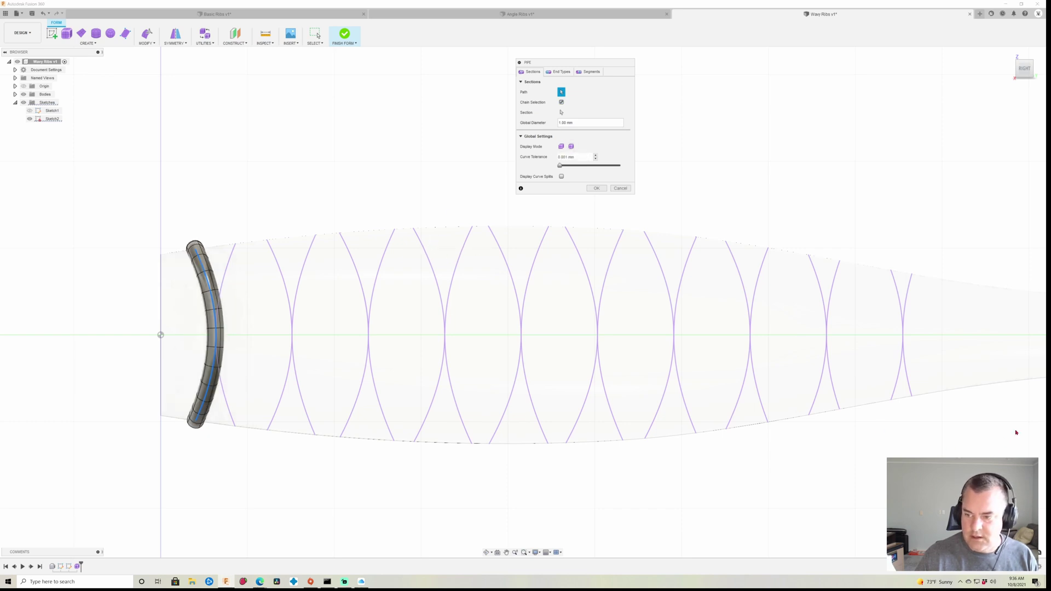
{"action": "left_click_drag", "start_coordinate": [610, 262], "coordinate": [214, 230]}
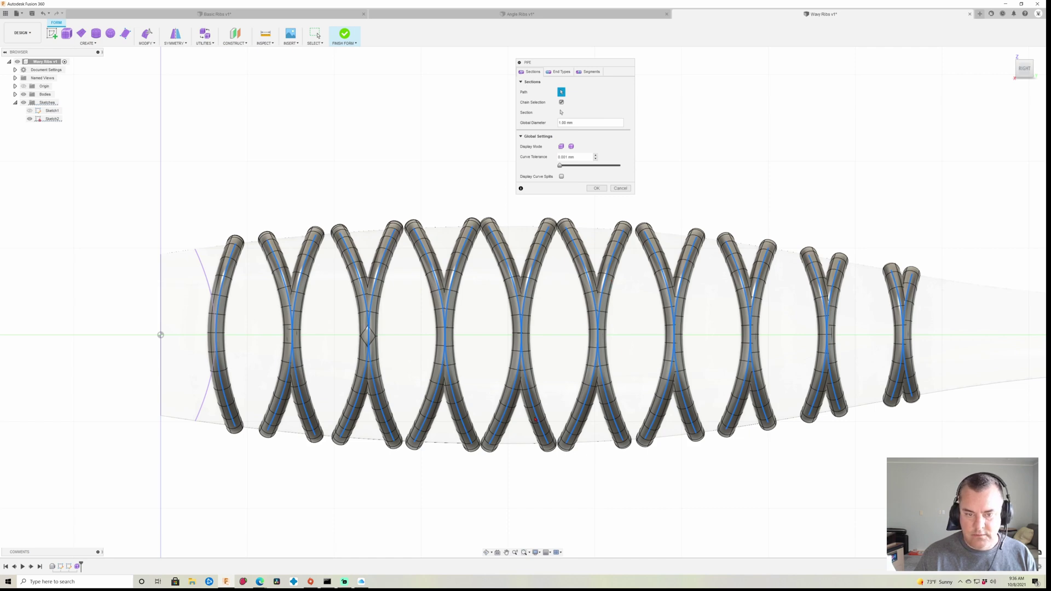
{"action": "middle_click_drag", "start_coordinate": [494, 279], "coordinate": [601, 481], "text": "shift"}
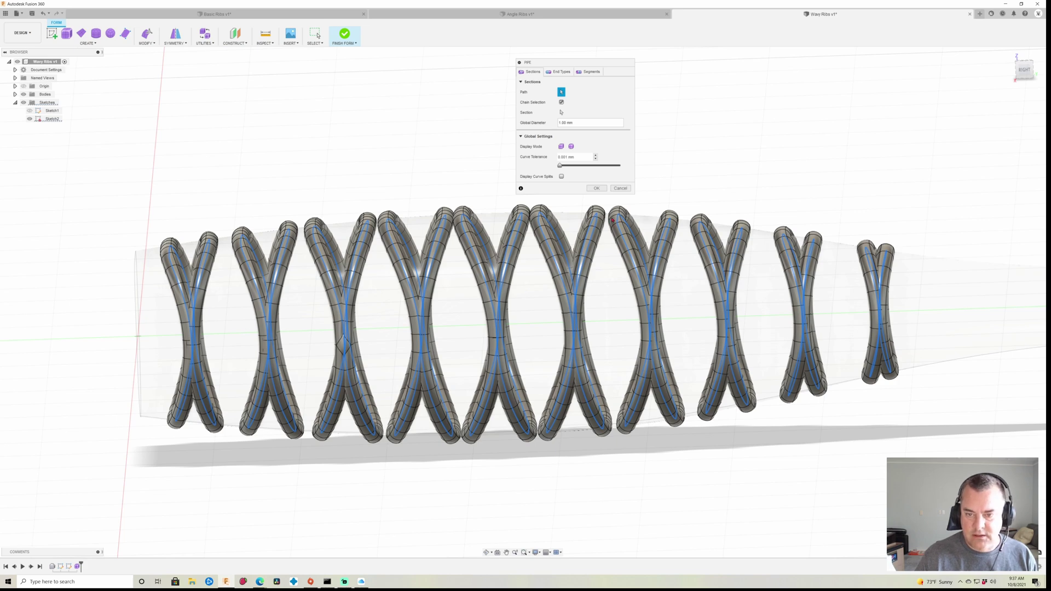
{"action": "key", "text": "Return"}
{"action": "middle_click_drag", "start_coordinate": [515, 329], "coordinate": [649, 515], "text": "shift"}
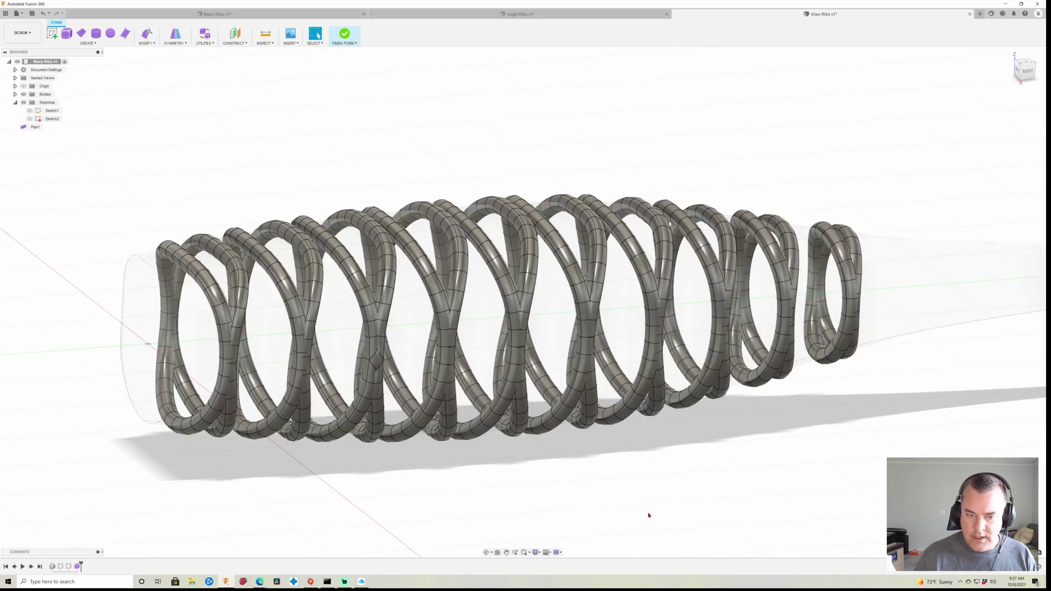
Attempt Finish Form, then scale up the pinched face where two ribs cross
{"action": "left_click", "coordinate": [342, 37]}
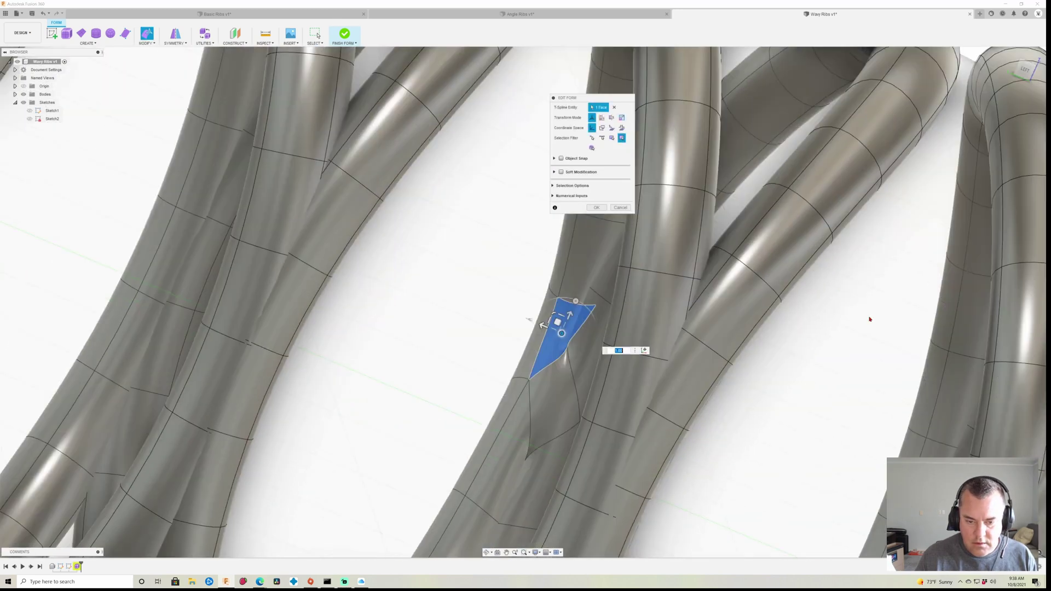
{"action": "scroll", "coordinate": [548, 373], "scroll_direction": "up", "scroll_amount": 5}
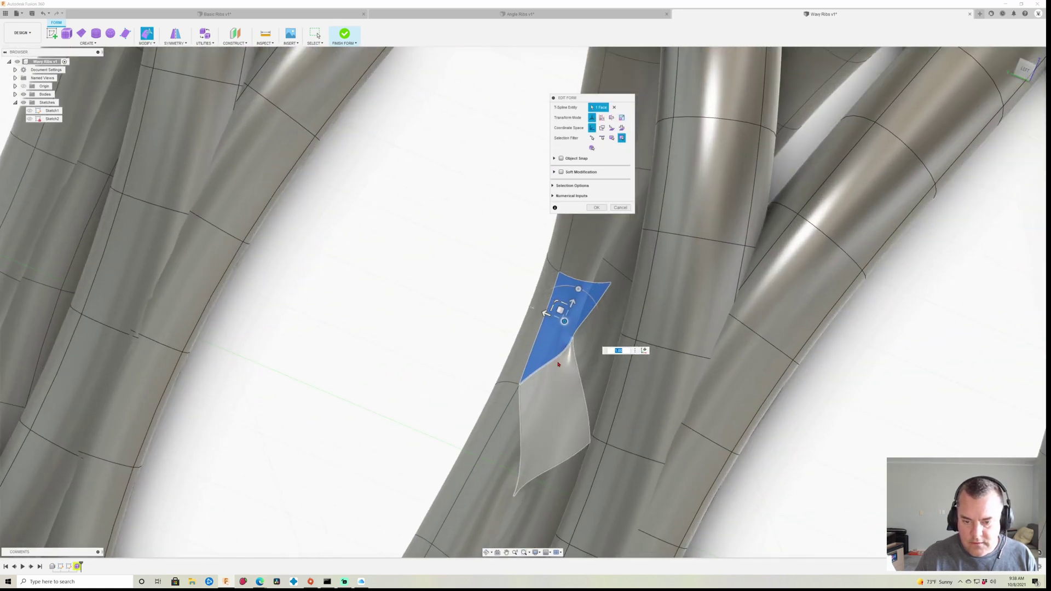
{"action": "middle_click_drag", "start_coordinate": [518, 400], "coordinate": [547, 408], "text": "shift"}
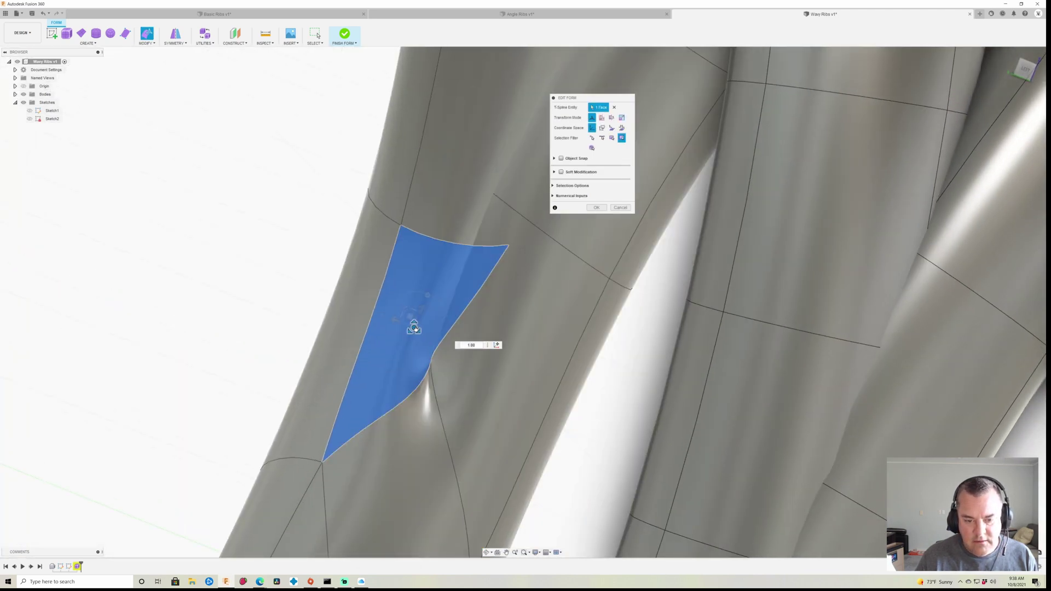
{"action": "left_click_drag", "start_coordinate": [414, 327], "coordinate": [418, 331]}
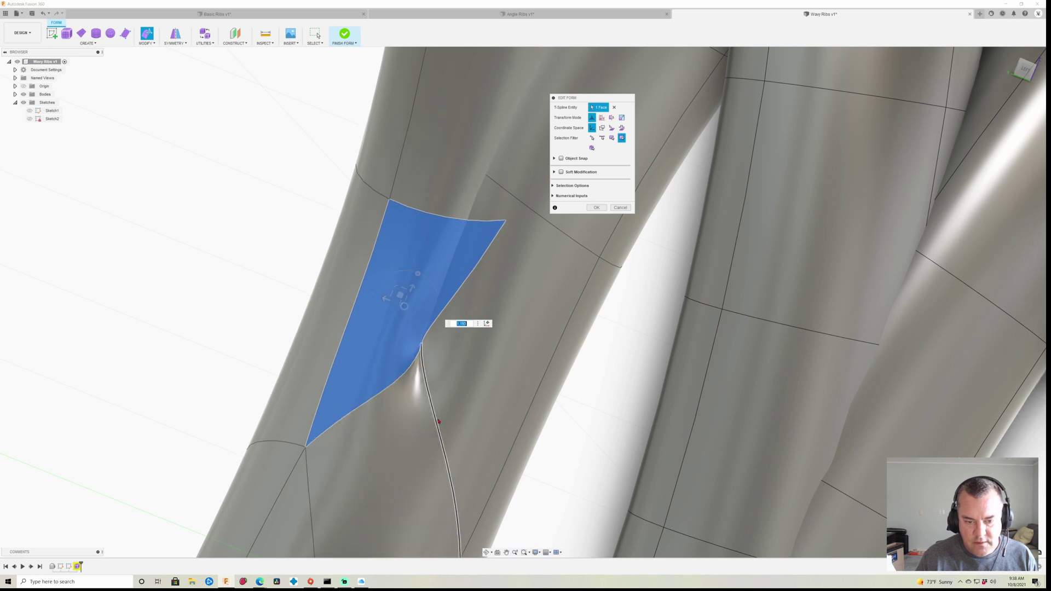
{"action": "middle_click_drag", "start_coordinate": [418, 330], "coordinate": [479, 388], "text": "shift"}
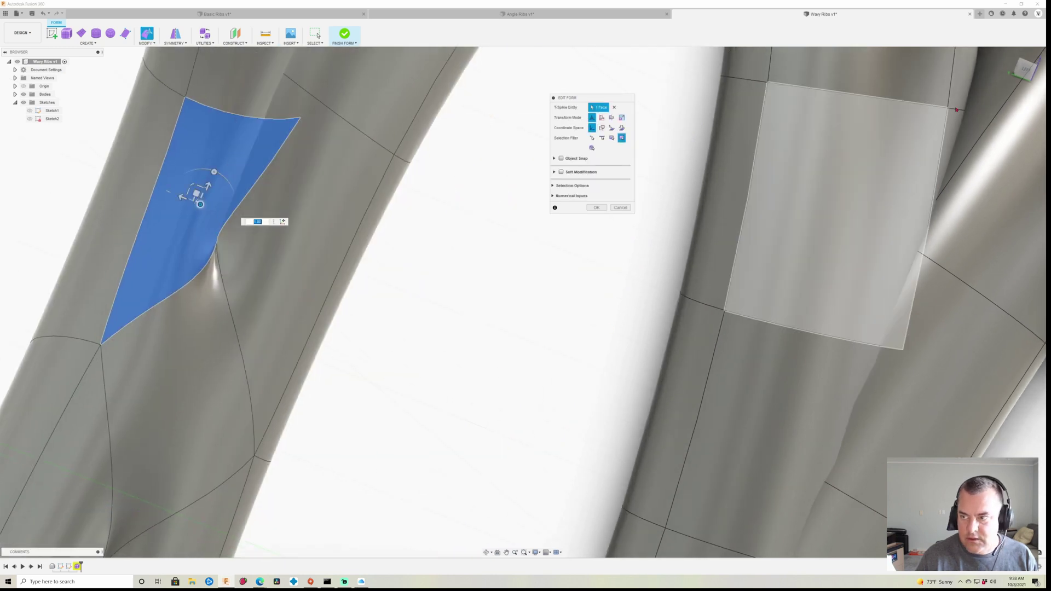
{"action": "middle_click_drag", "start_coordinate": [814, 222], "coordinate": [383, 425]}
{"action": "scroll", "coordinate": [378, 426], "scroll_direction": "up", "scroll_amount": 3}
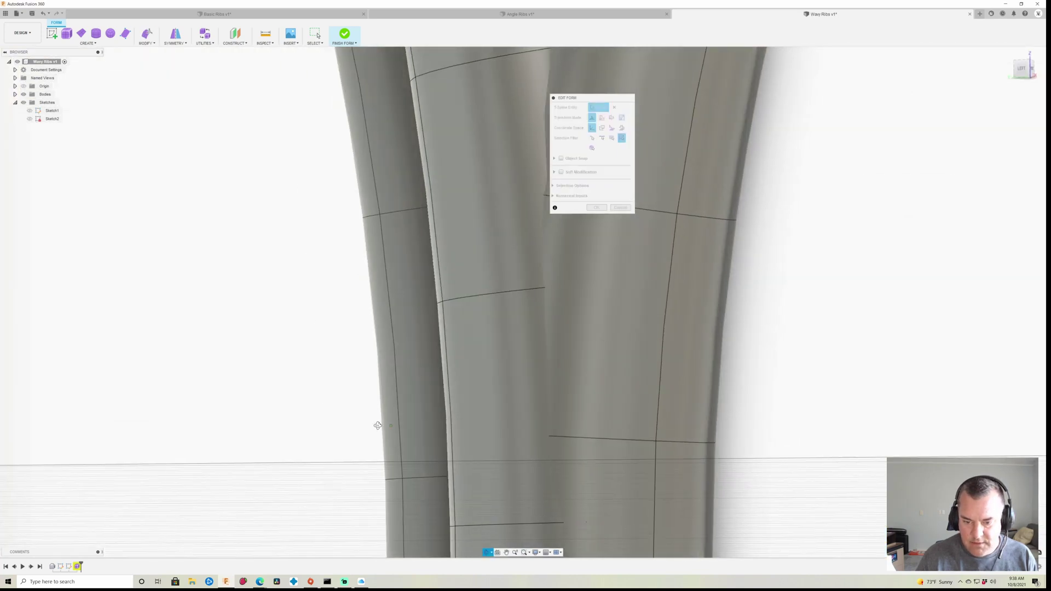
{"action": "scroll", "coordinate": [378, 426], "scroll_direction": "down", "scroll_amount": 3}
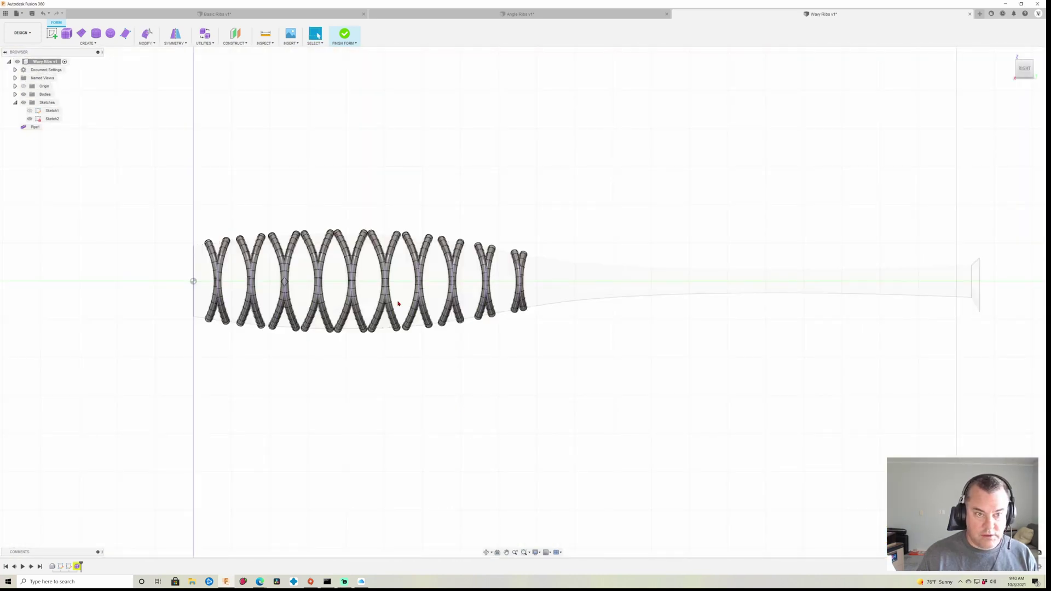
Retry Finish Form, return from the error, and delete the pinched crossing tube pair
{"action": "left_click", "coordinate": [345, 34]}
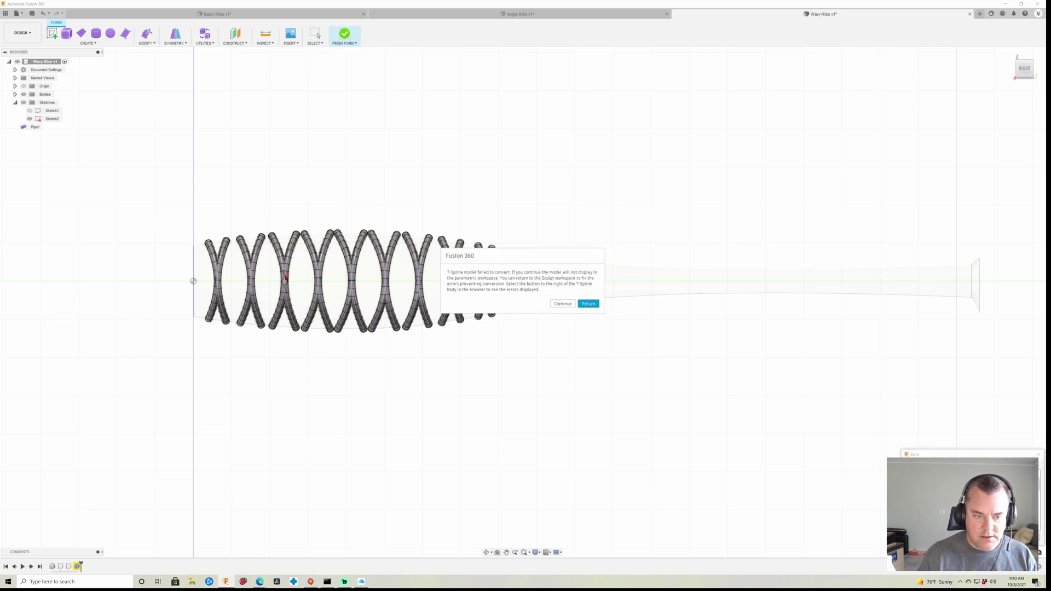
{"action": "left_click", "coordinate": [588, 304]}
{"action": "scroll", "coordinate": [282, 293], "scroll_direction": "up", "scroll_amount": 5}
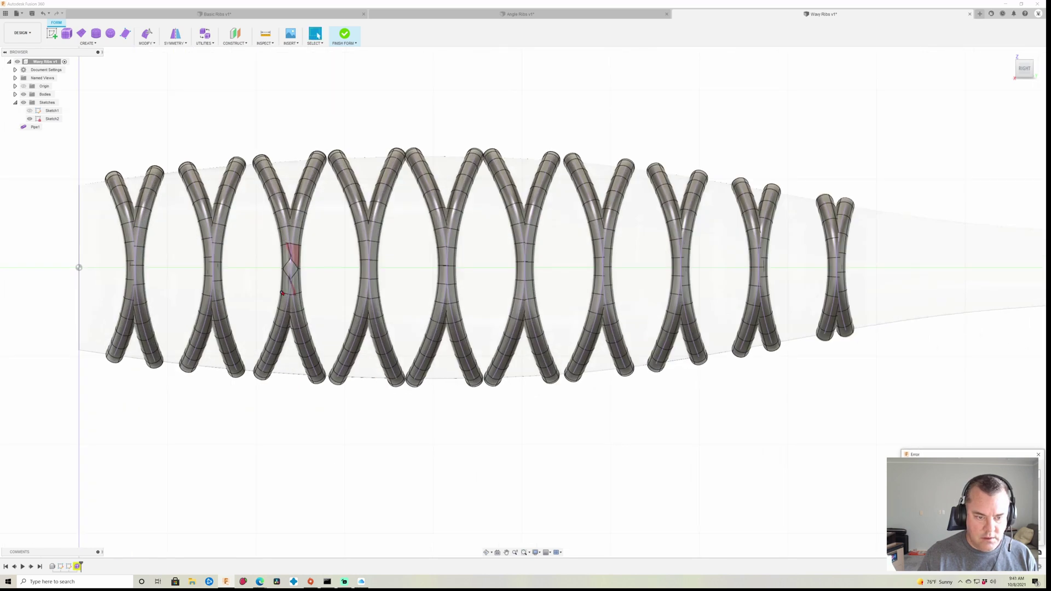
{"action": "scroll", "coordinate": [282, 293], "scroll_direction": "up", "scroll_amount": 3}
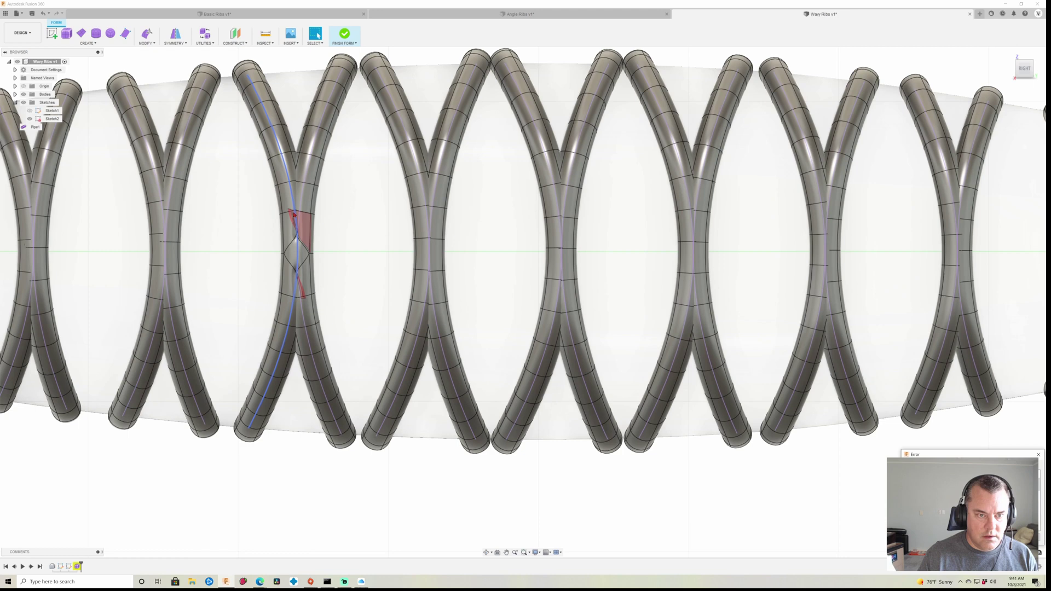
{"action": "scroll", "coordinate": [295, 215], "scroll_direction": "down", "scroll_amount": 2}
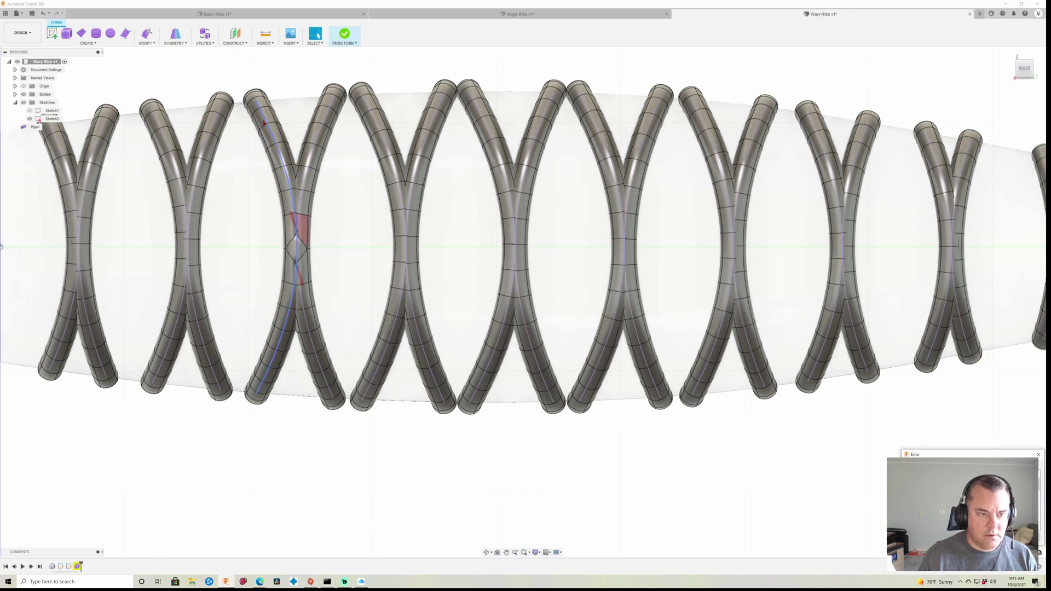
{"action": "left_click_drag", "start_coordinate": [241, 72], "coordinate": [337, 280]}
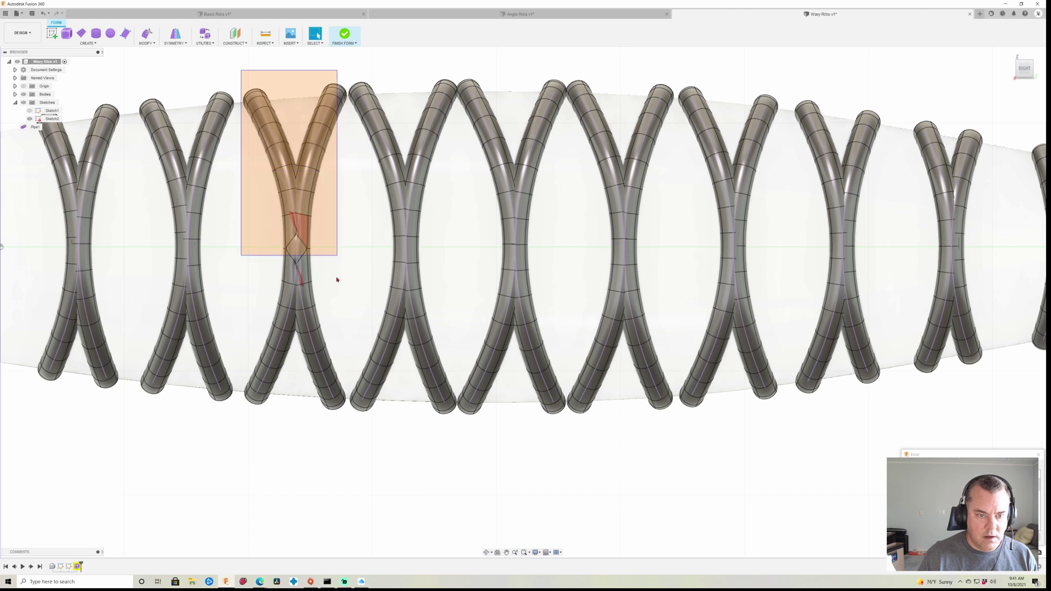
{"action": "left_click_drag", "start_coordinate": [333, 344], "coordinate": [348, 436]}
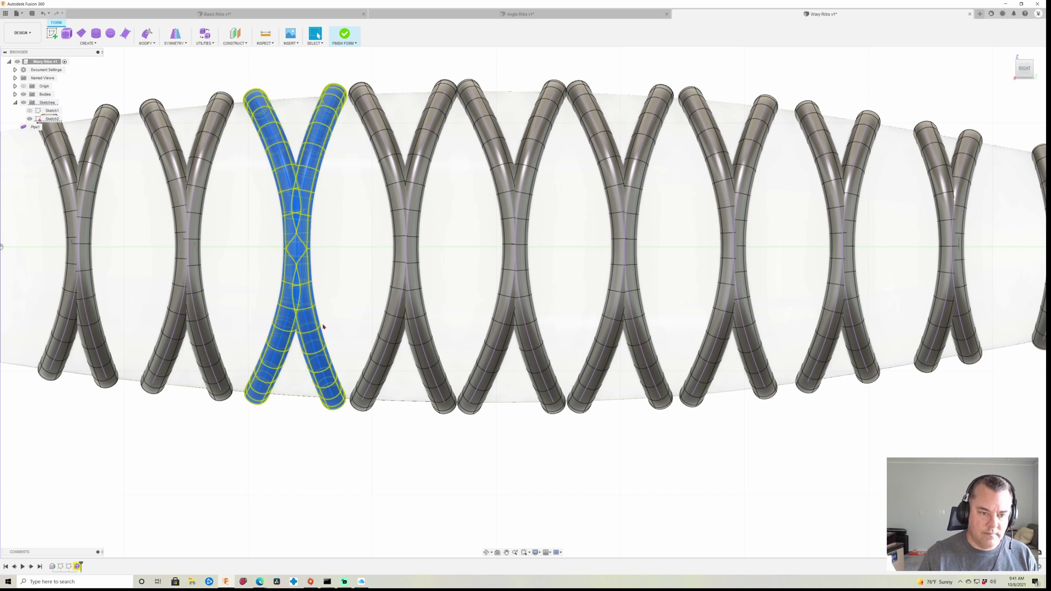
{"action": "key", "text": "Delete"}
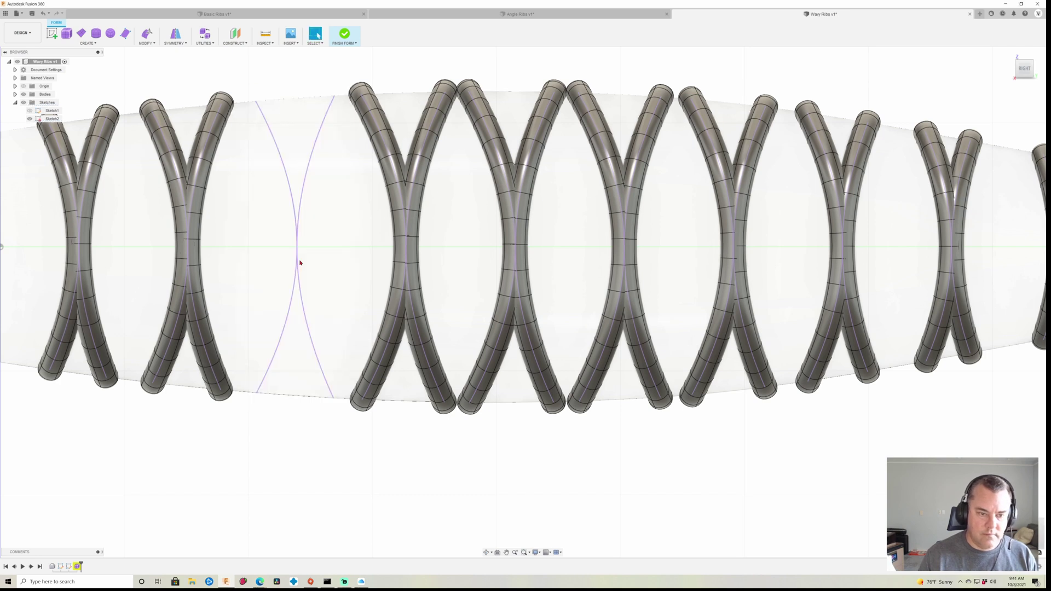
Create a smooth-display pipe along the left wavy rib curve
{"action": "left_click", "coordinate": [93, 45]}
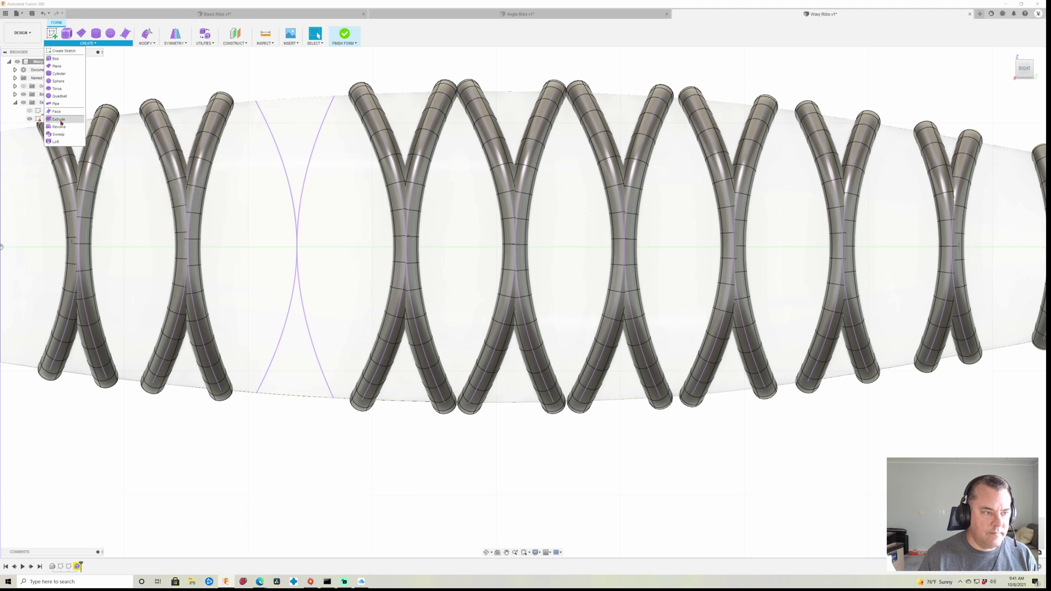
{"action": "left_click", "coordinate": [62, 104]}
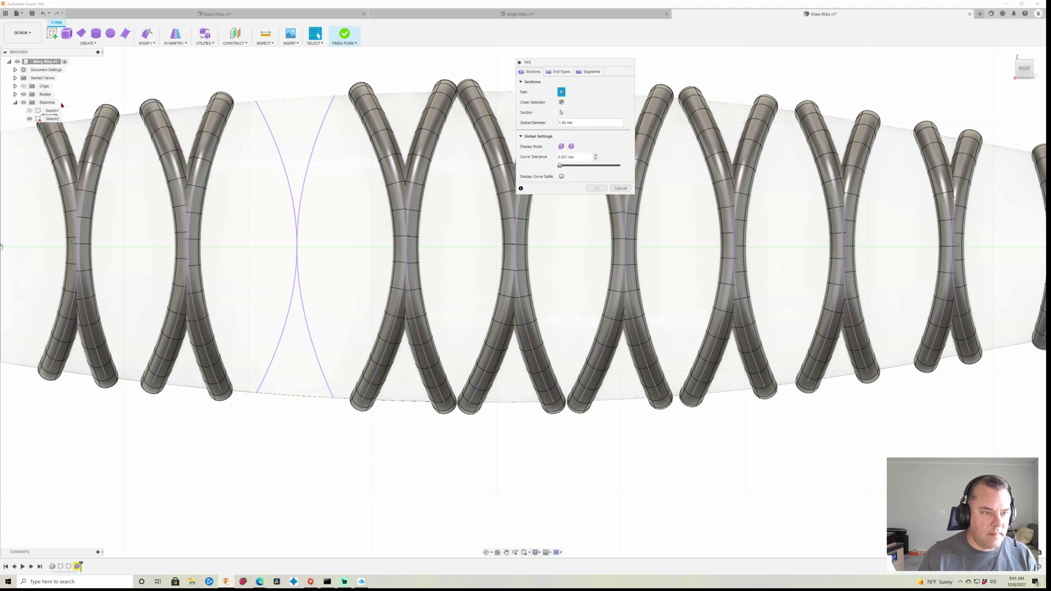
{"action": "left_click", "coordinate": [273, 138]}
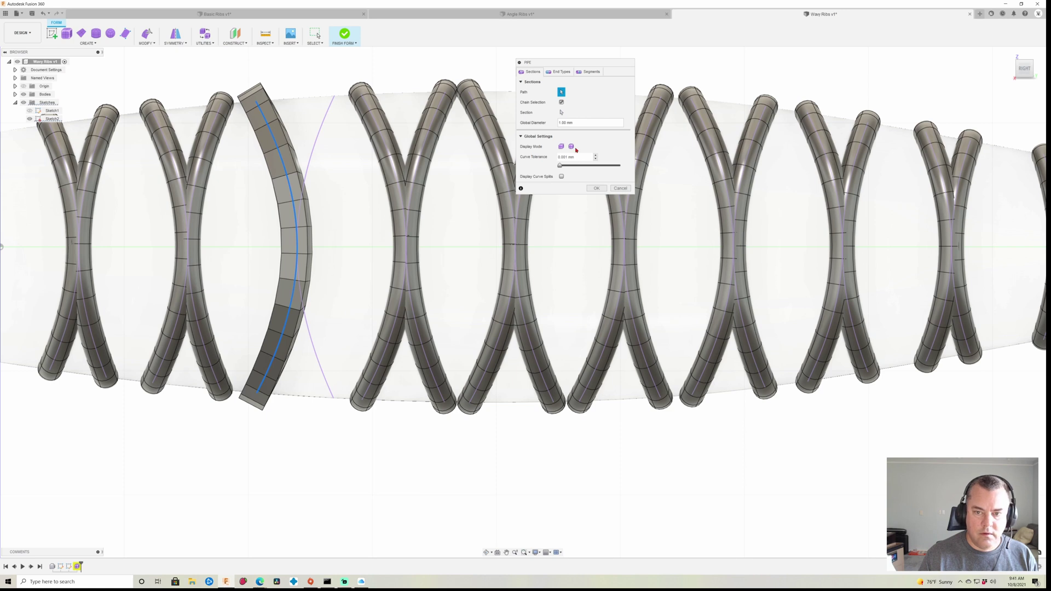
{"action": "left_click", "coordinate": [572, 147]}
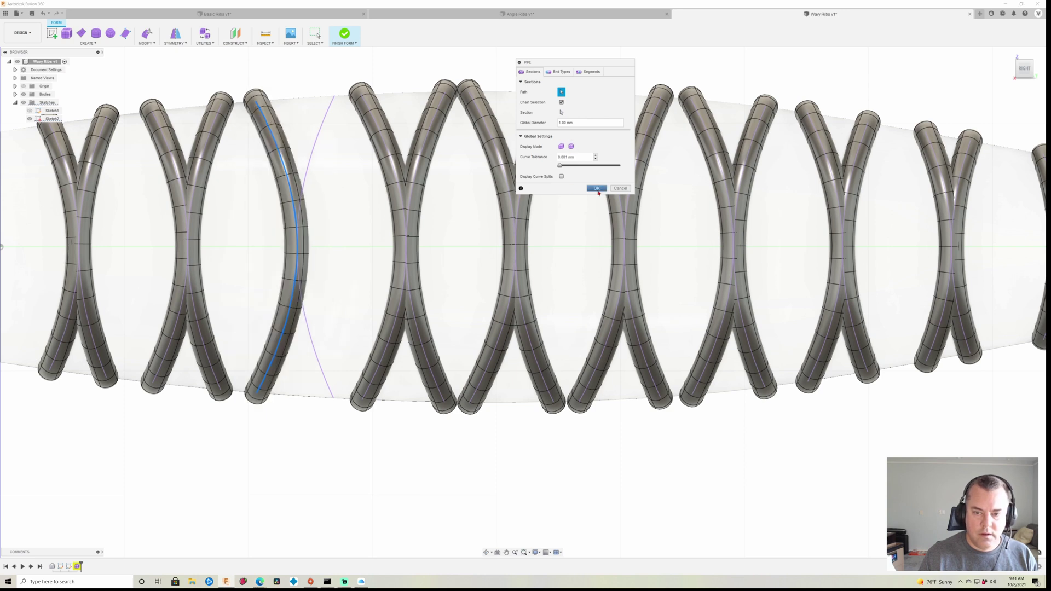
{"action": "left_click", "coordinate": [597, 188]}
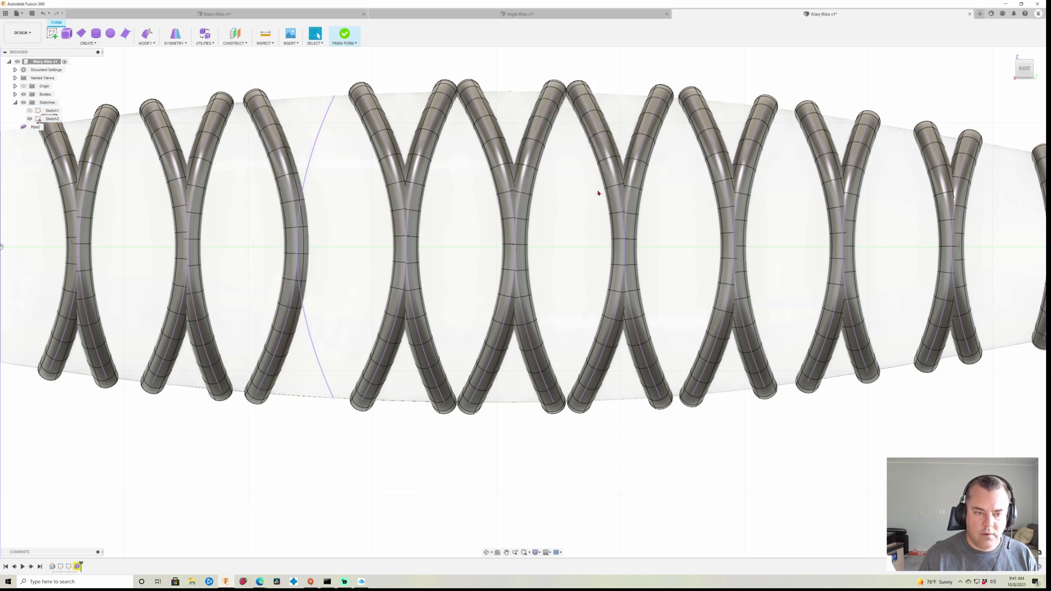
Create a smooth pipe along the right rib curve, then finish the form to make solids
{"action": "left_click", "coordinate": [87, 43]}
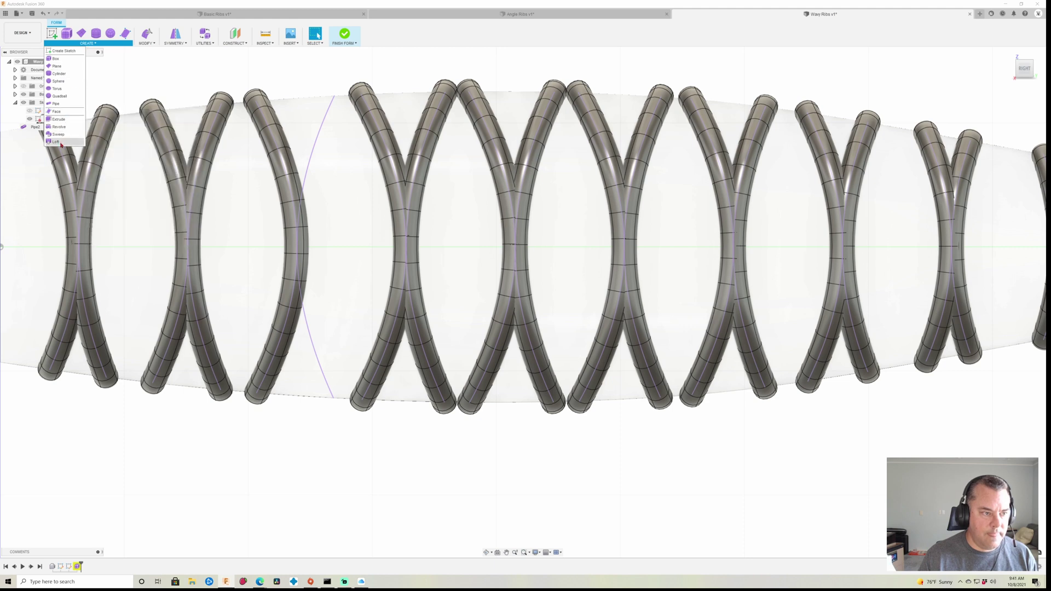
{"action": "left_click", "coordinate": [56, 104]}
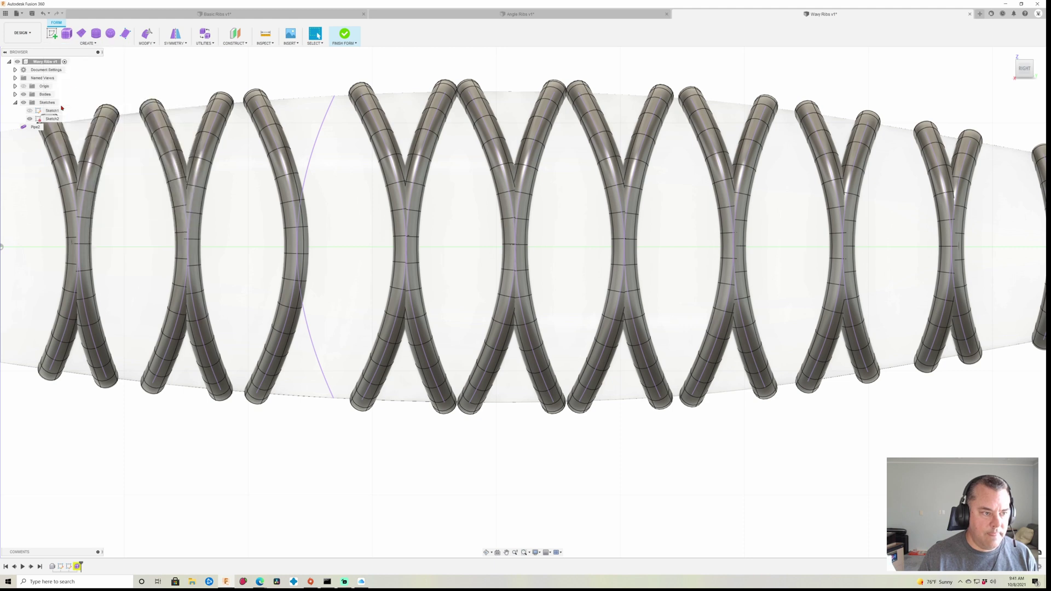
{"action": "left_click", "coordinate": [324, 123]}
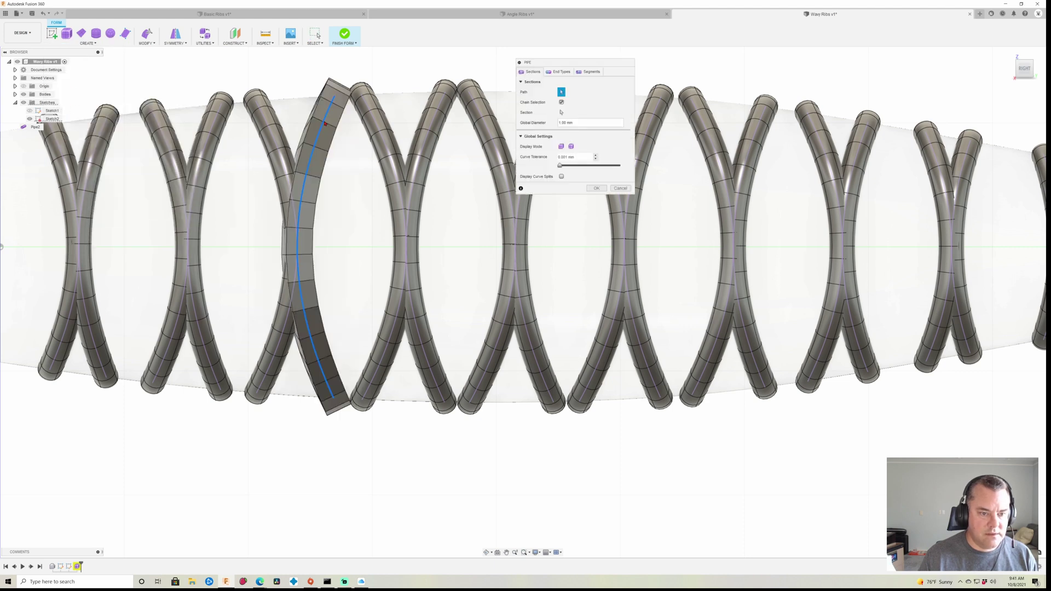
{"action": "left_click", "coordinate": [572, 147]}
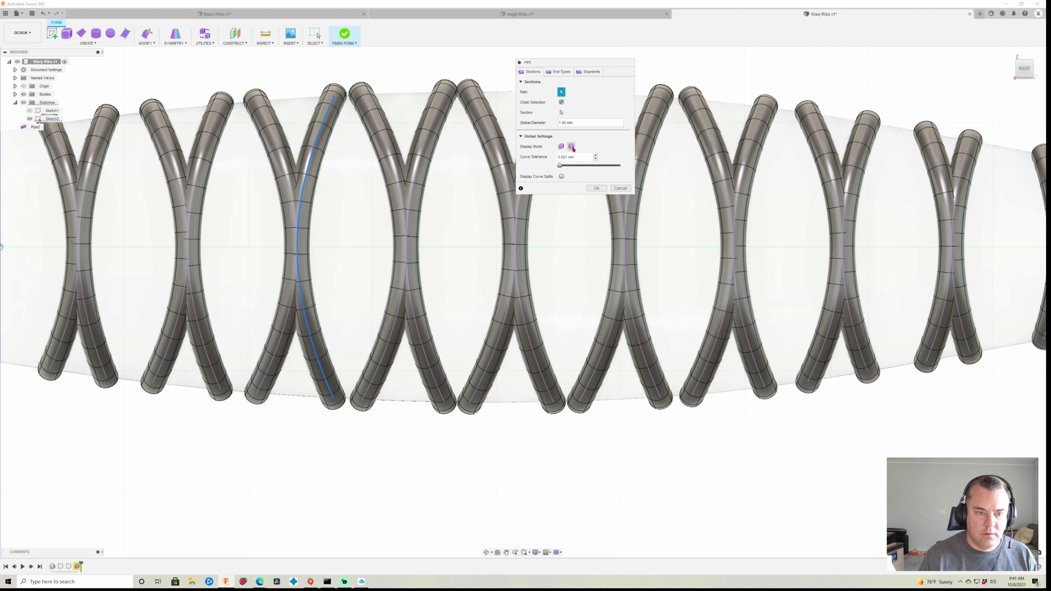
{"action": "left_click", "coordinate": [597, 189]}
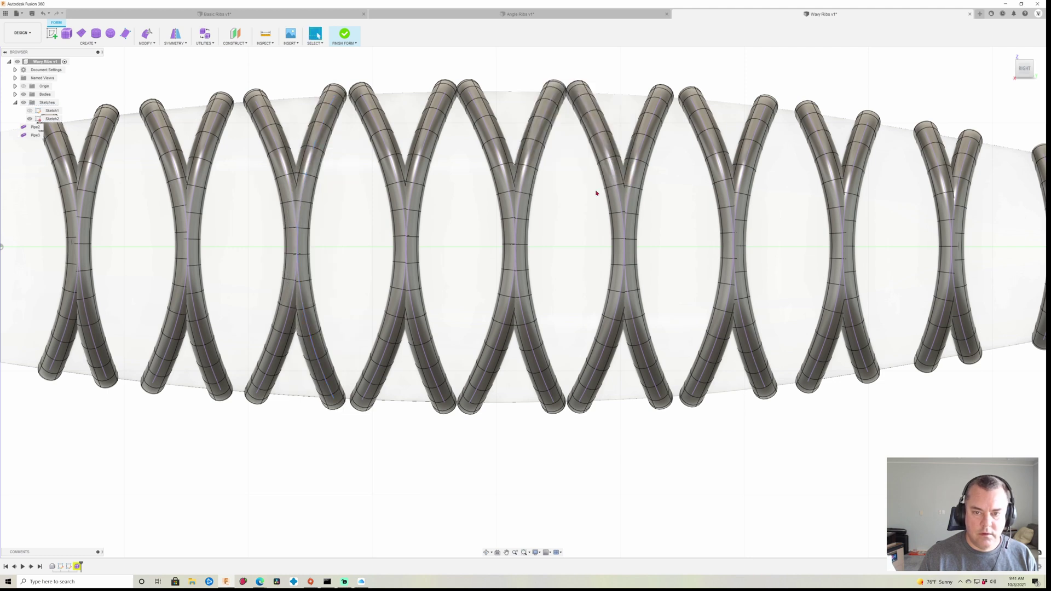
{"action": "left_click", "coordinate": [344, 35]}
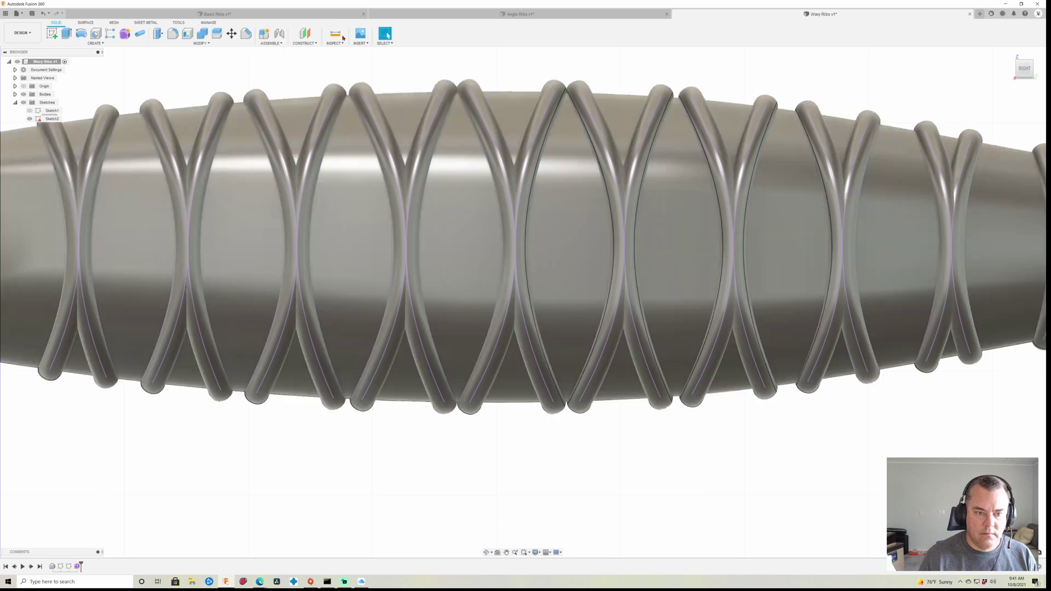
Hide Sketch2 and orbit around the lure in perspective to inspect the crossing wavy ribs
{"action": "scroll", "coordinate": [387, 305], "scroll_direction": "down", "scroll_amount": 5}
{"action": "mouse_move", "coordinate": [451, 356]}
{"action": "middle_mouse_down", "text": "shift"}
{"action": "mouse_move", "coordinate": [446, 451]}
{"action": "mouse_move", "coordinate": [467, 473]}
{"action": "mouse_move", "coordinate": [373, 444]}
{"action": "middle_mouse_up", "text": "shift"}
{"action": "key", "text": "Escape"}
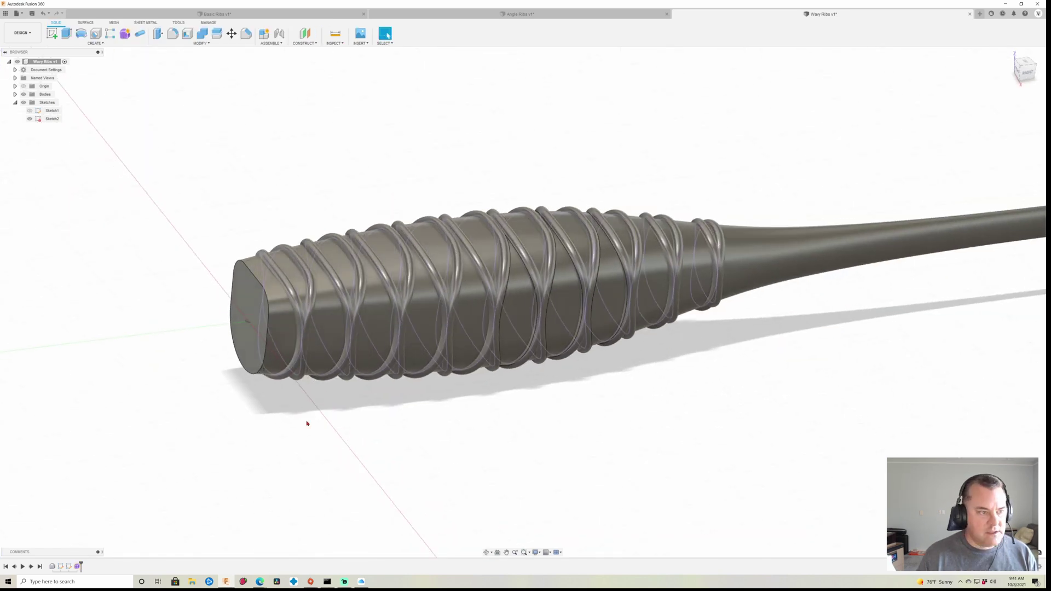
{"action": "left_click", "coordinate": [30, 119]}
{"action": "mouse_move", "coordinate": [598, 397]}
{"action": "middle_mouse_down", "text": "shift"}
{"action": "mouse_move", "coordinate": [608, 416]}
{"action": "mouse_move", "coordinate": [586, 401]}
{"action": "mouse_move", "coordinate": [607, 420]}
{"action": "mouse_move", "coordinate": [563, 400]}
{"action": "mouse_move", "coordinate": [573, 402]}
{"action": "middle_mouse_up", "text": "shift"}
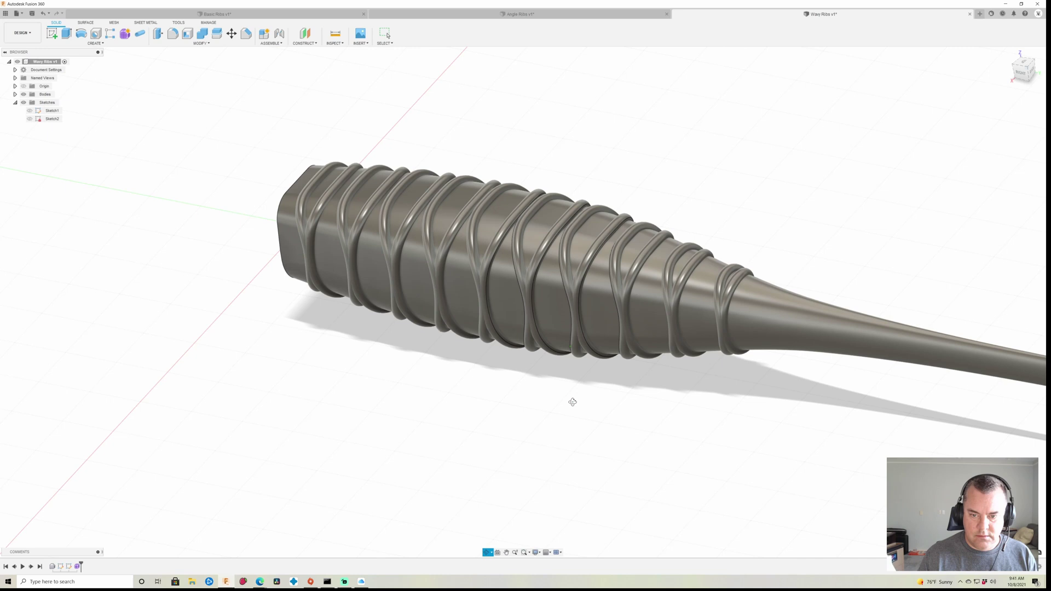